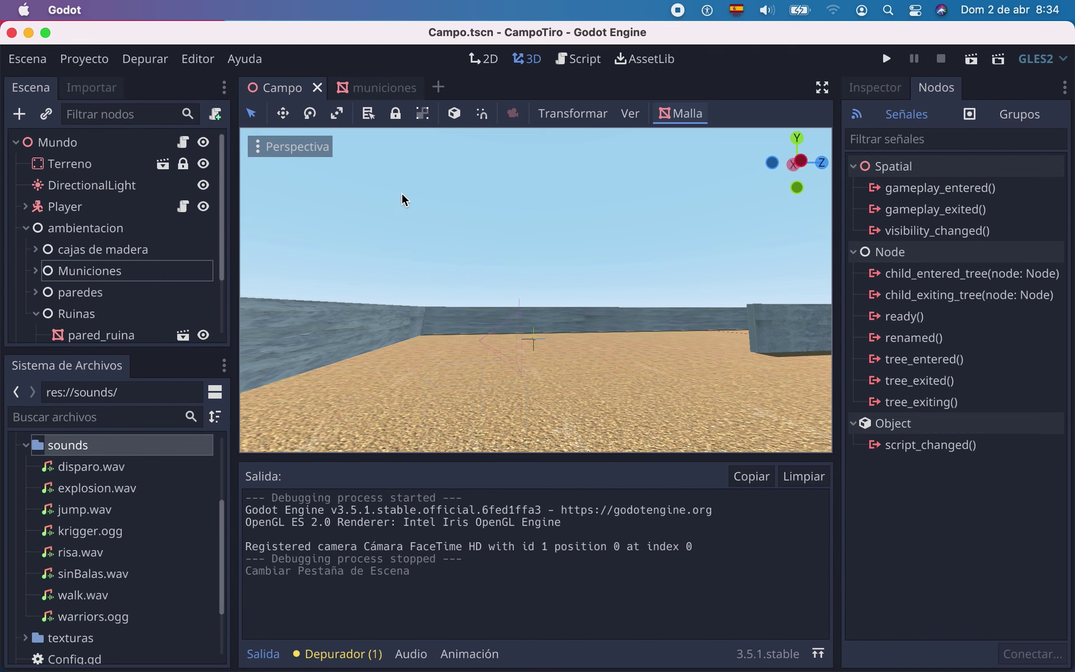
Run the game, fire shots until the ammo runs out, then quit from the pause menu.
{"action": "left_click", "coordinate": [886, 59]}
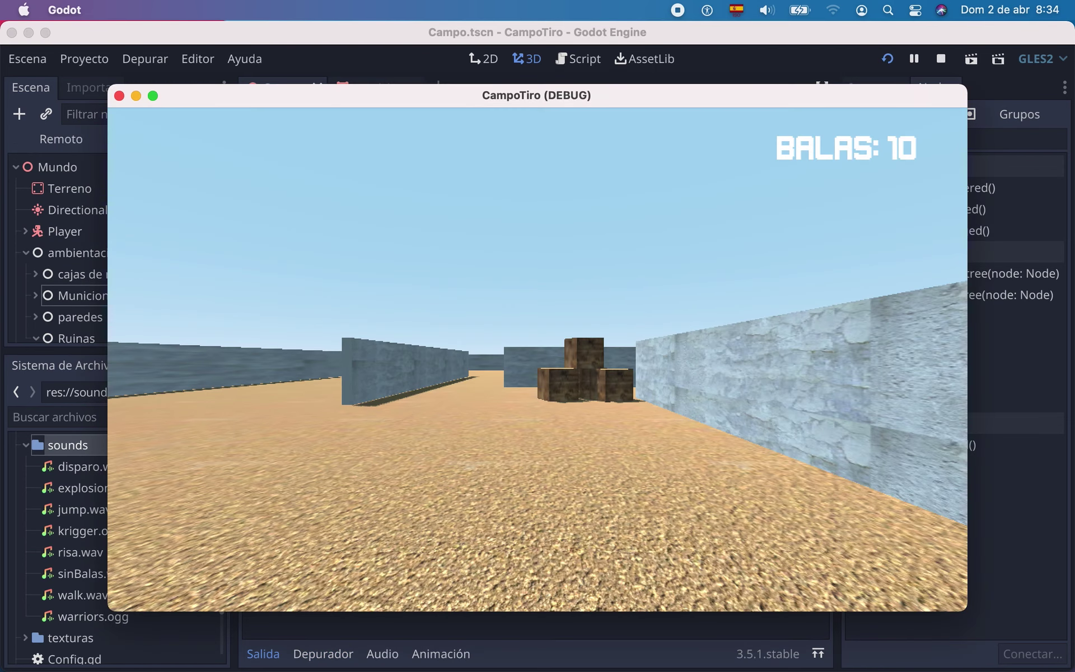
{"action": "left_click", "coordinate": [537, 359]}
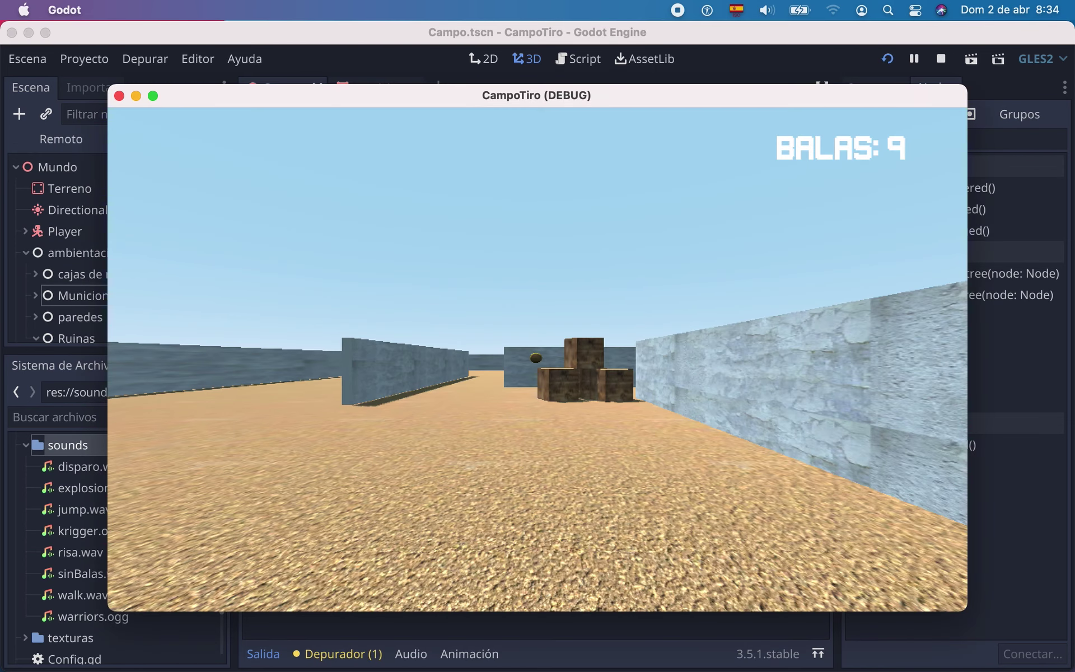
{"action": "left_click", "coordinate": [537, 358]}
{"action": "left_click", "coordinate": [537, 359]}
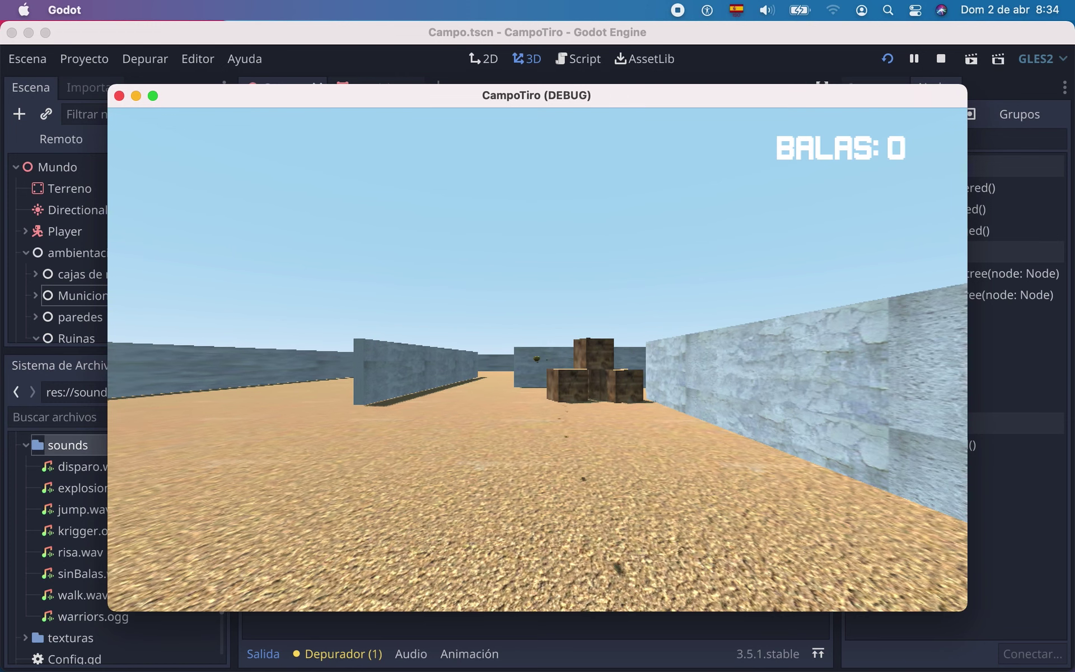
{"action": "key", "text": "Escape"}
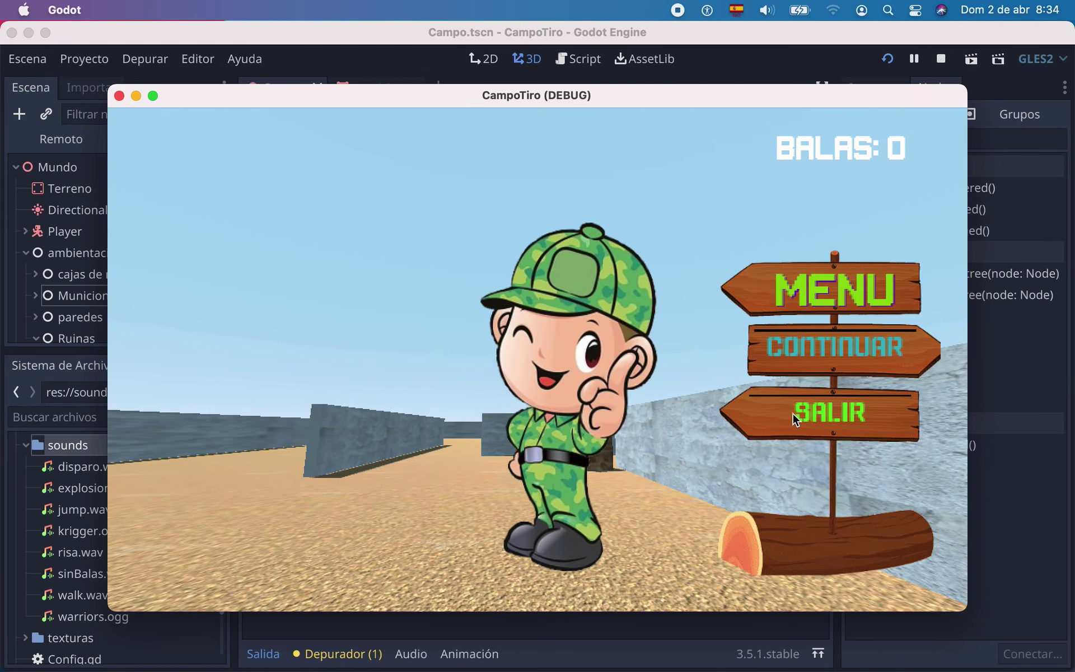
{"action": "left_click", "coordinate": [828, 415]}
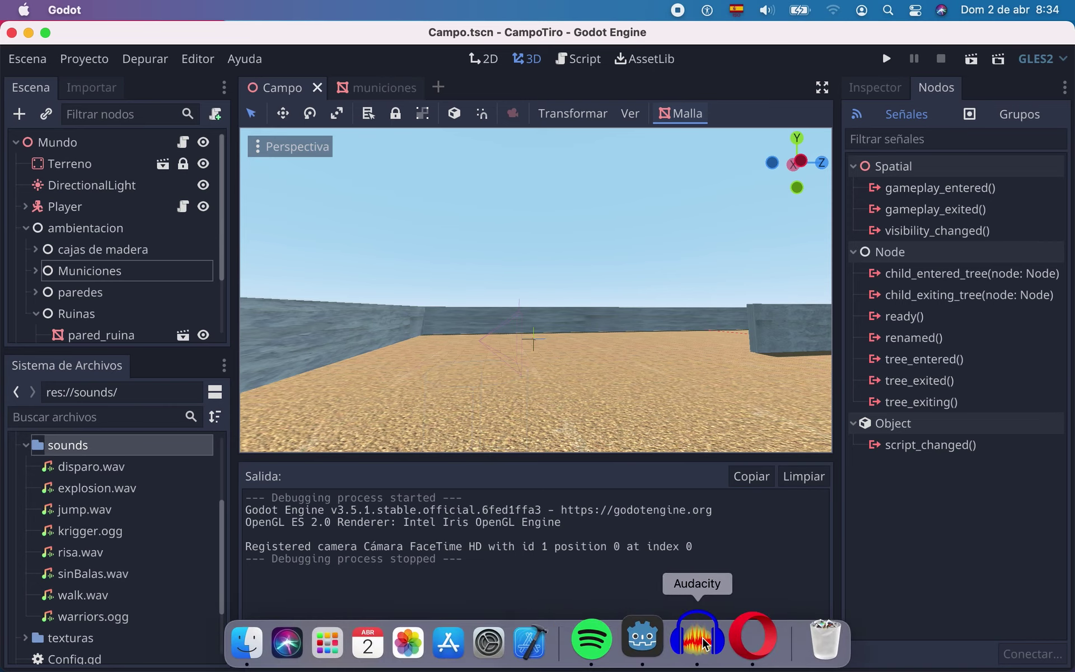
Check the browser, minimize it, and open the municiones scene in the Godot editor.
{"action": "left_click", "coordinate": [740, 636]}
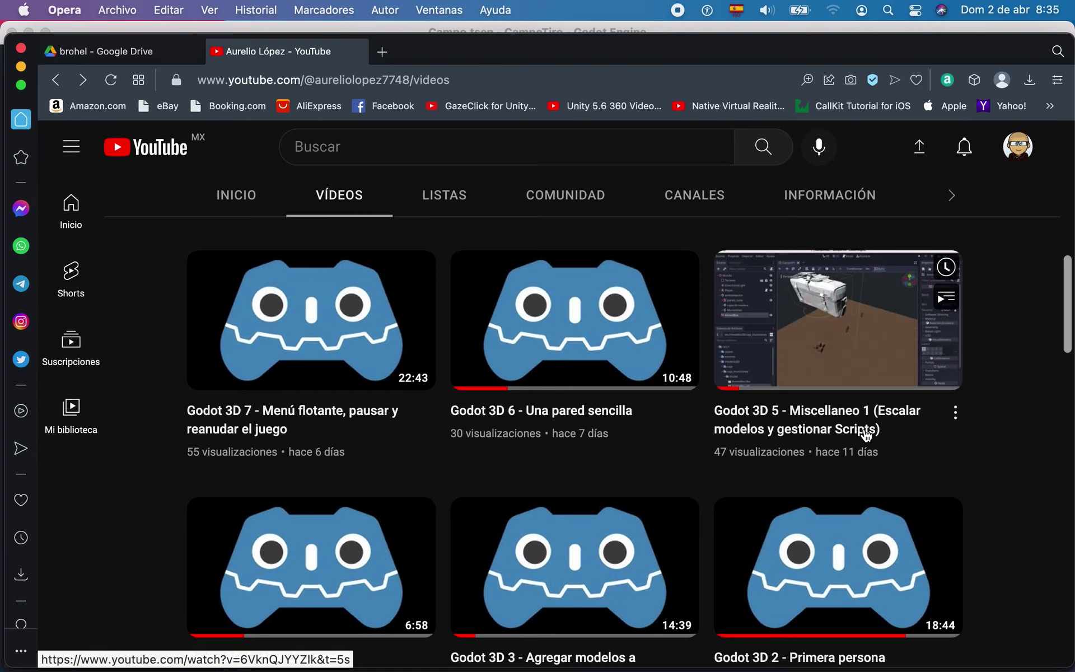
{"action": "left_click", "coordinate": [21, 66]}
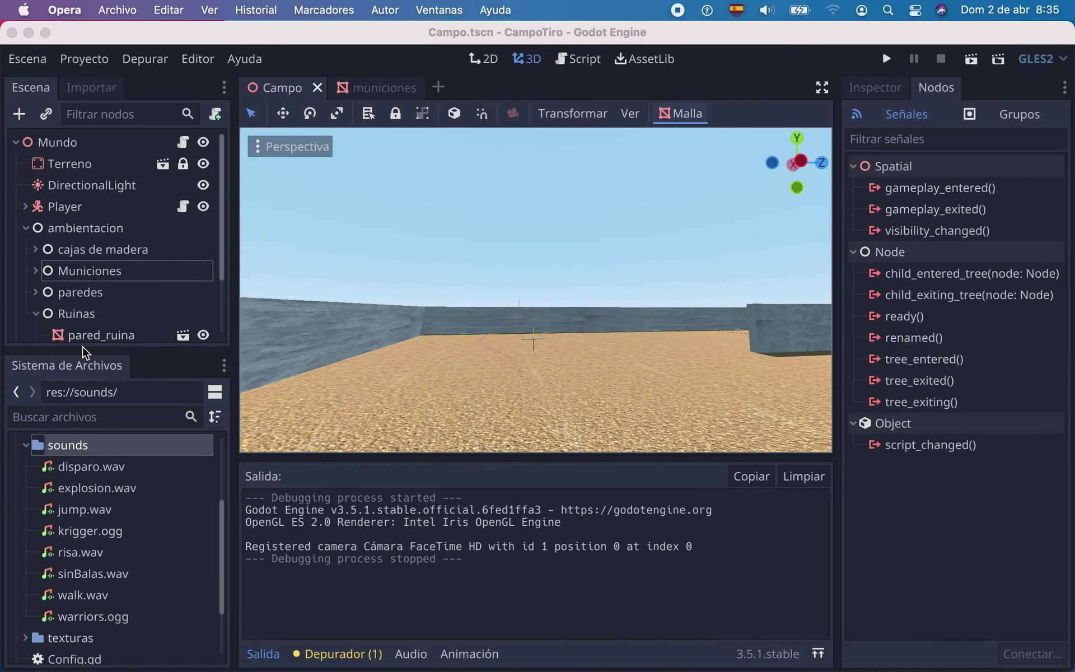
{"action": "scroll", "coordinate": [98, 553], "scroll_direction": "down", "scroll_amount": 3}
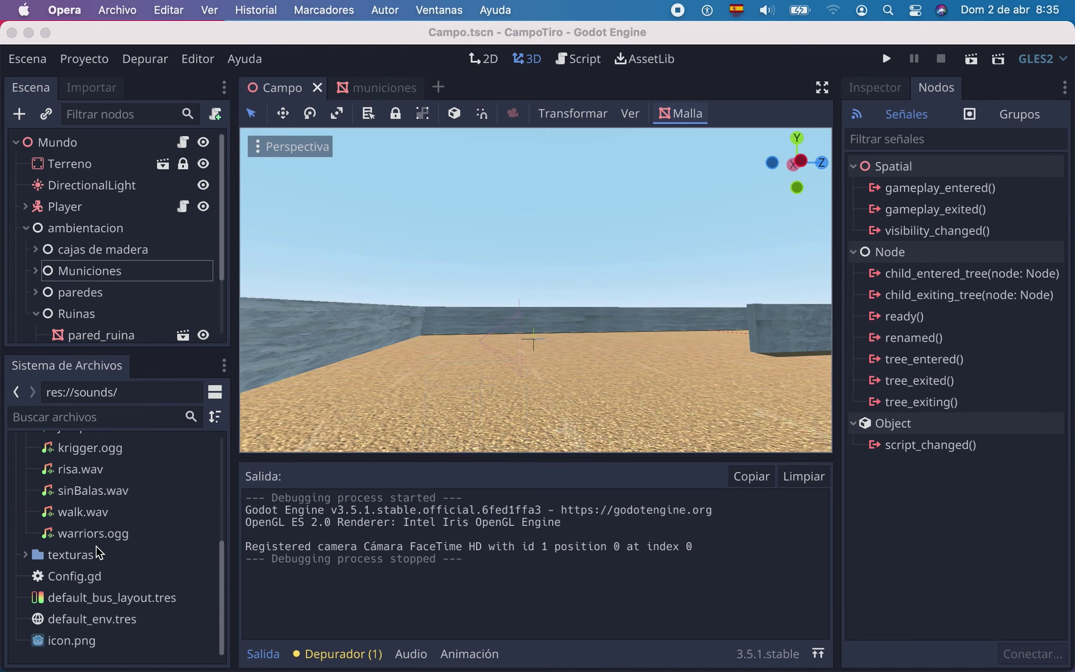
{"action": "left_click", "coordinate": [225, 612]}
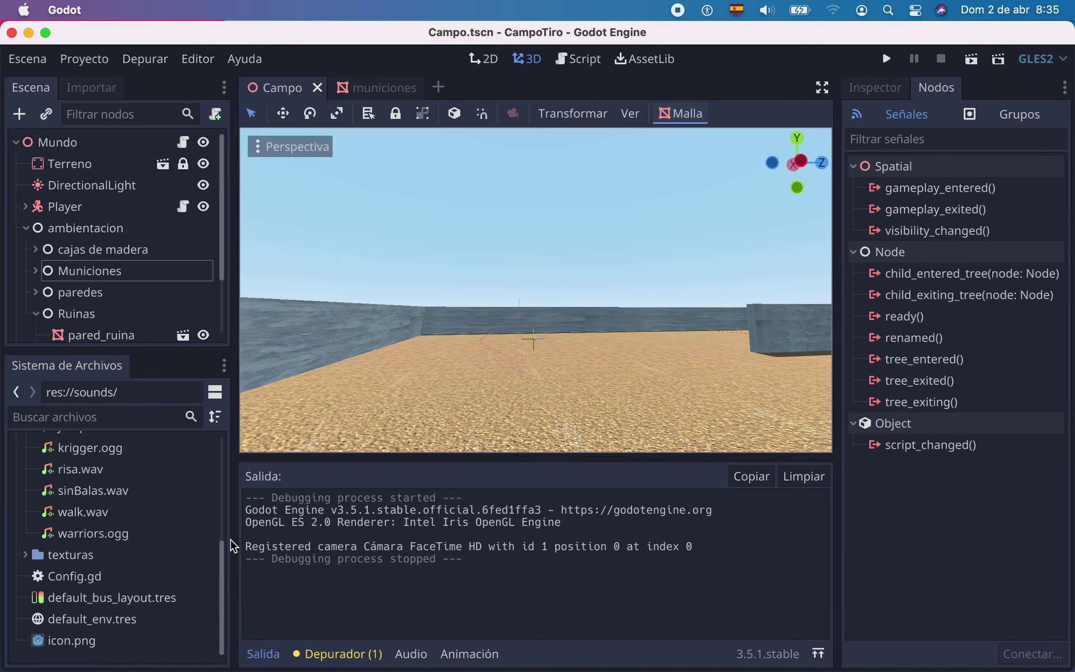
{"action": "left_click", "coordinate": [374, 85]}
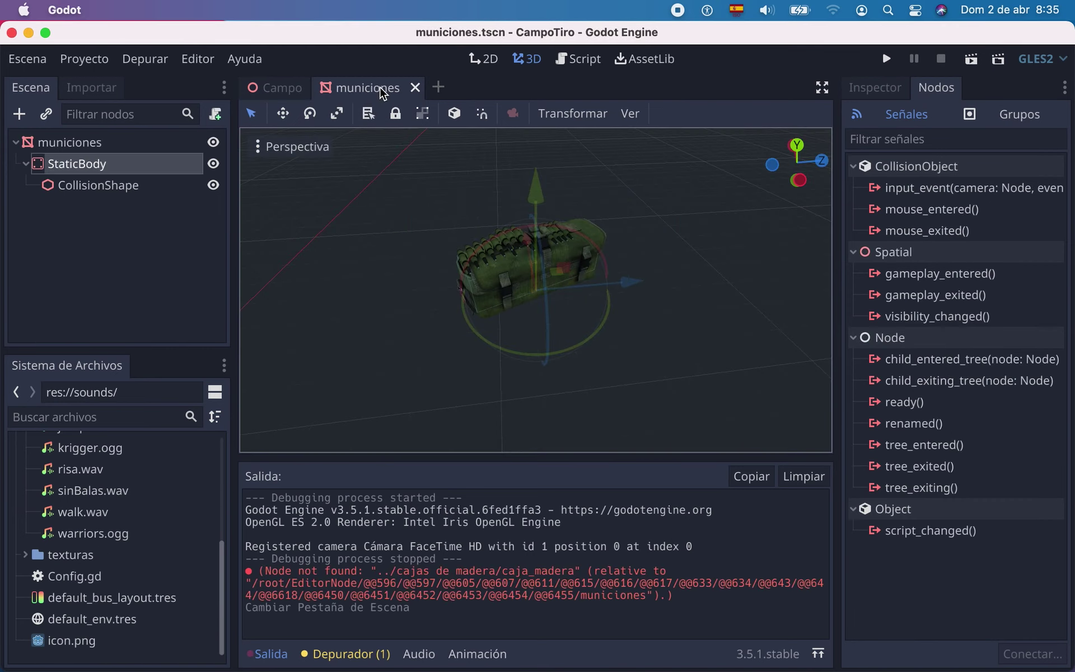
Collapse the bottom Depurador panel so the 3D viewport of the ammo box fills more space.
{"action": "left_click", "coordinate": [353, 654]}
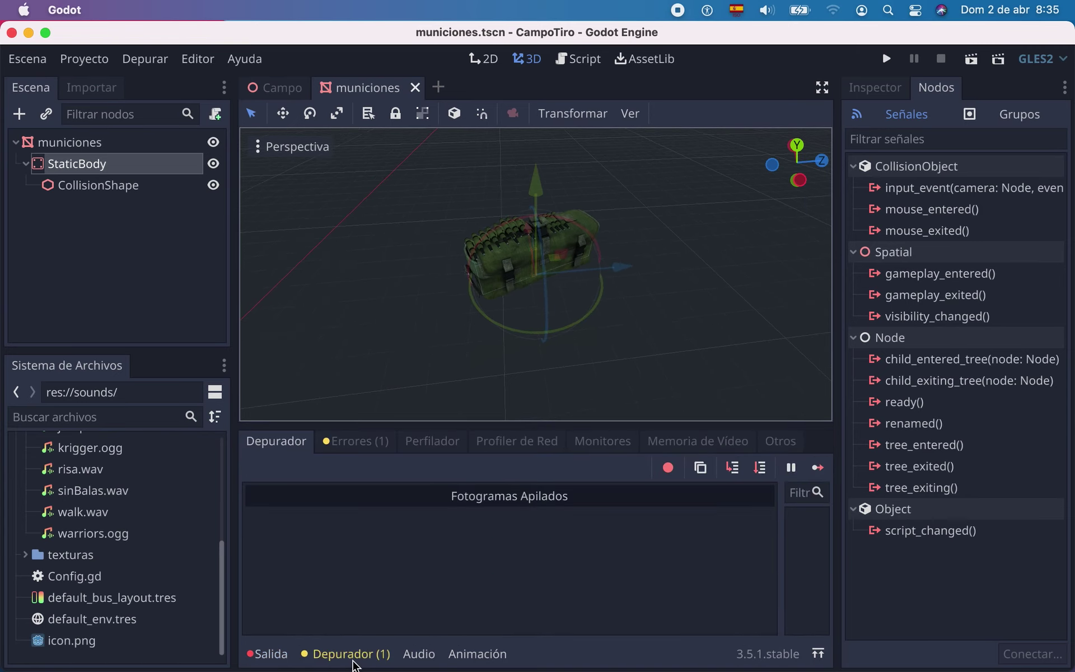
{"action": "left_click", "coordinate": [353, 653]}
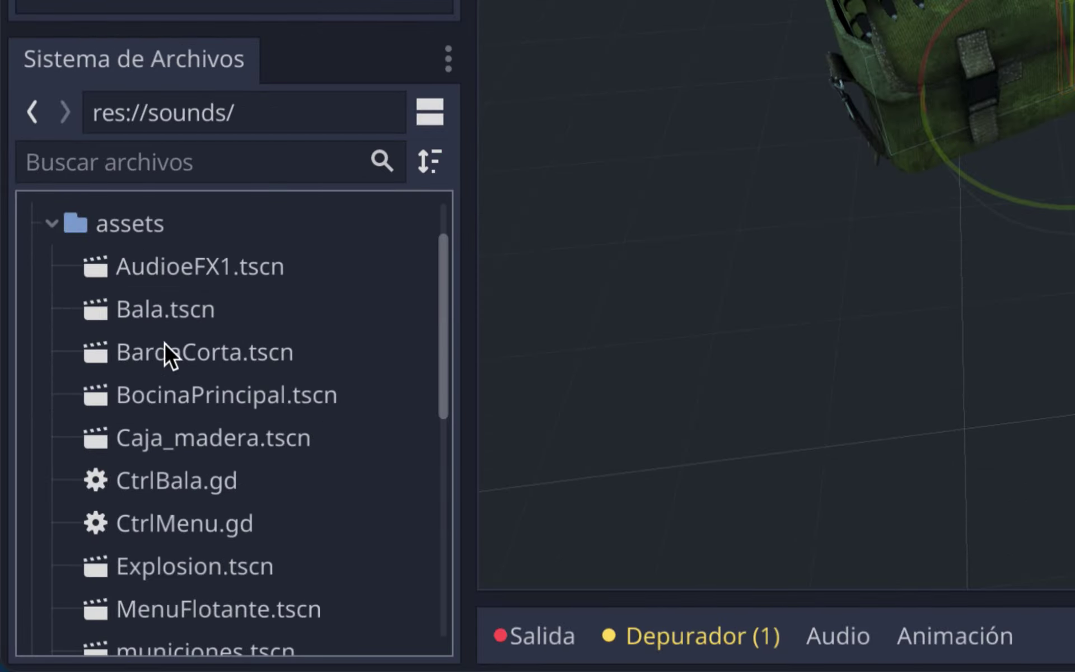
{"action": "mouse_move", "coordinate": [446, 351]}
{"action": "left_mouse_down"}
{"action": "mouse_move", "coordinate": [407, 459]}
{"action": "mouse_move", "coordinate": [446, 267]}
{"action": "left_mouse_up"}
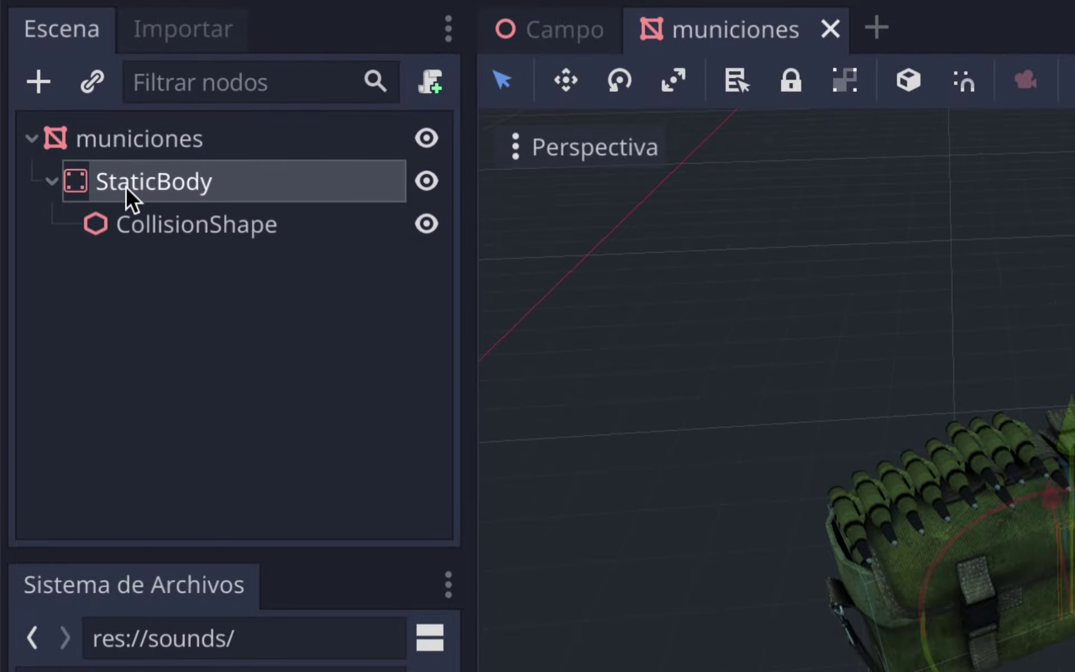
Change the StaticBody node's type to Area using Cambiar Tipo.
{"action": "right_click", "coordinate": [132, 188]}
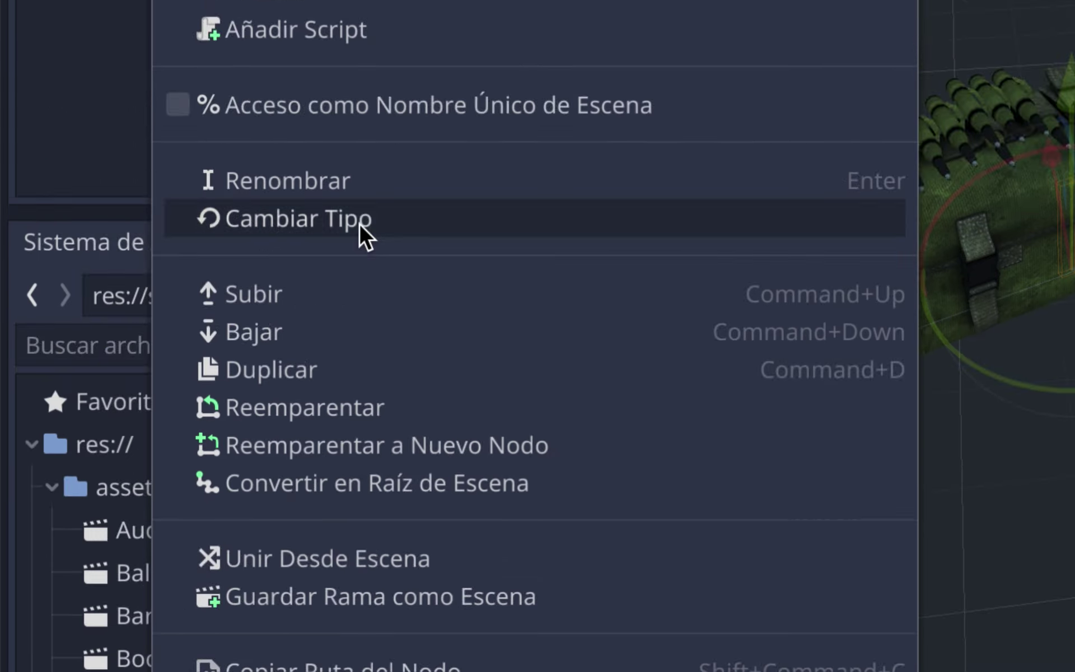
{"action": "left_click", "coordinate": [360, 225]}
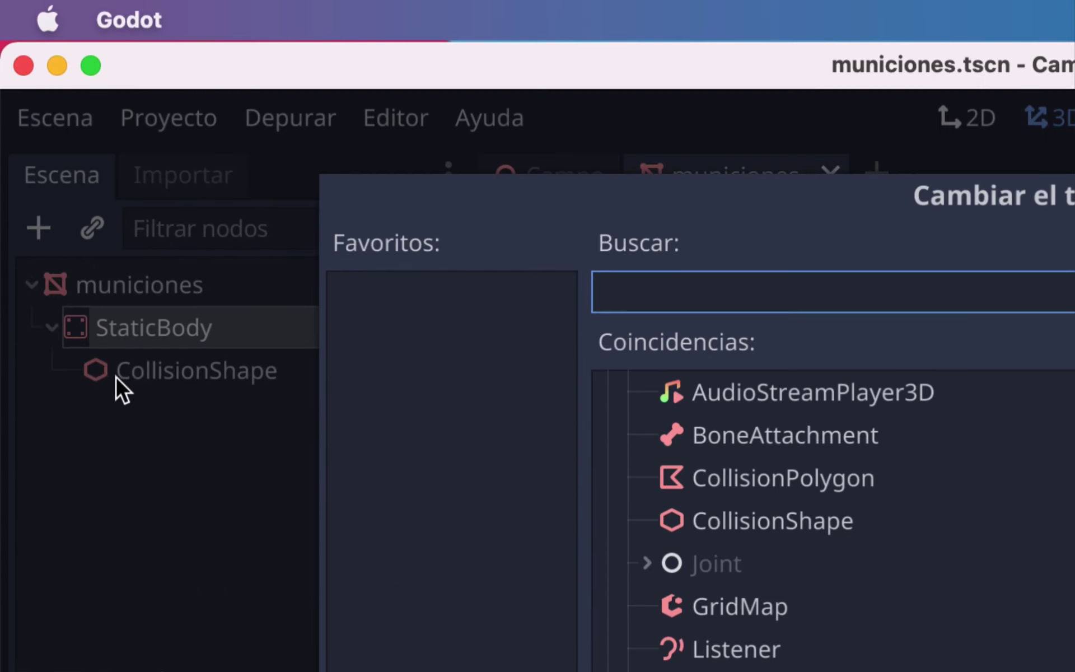
{"action": "type", "text": "A"}
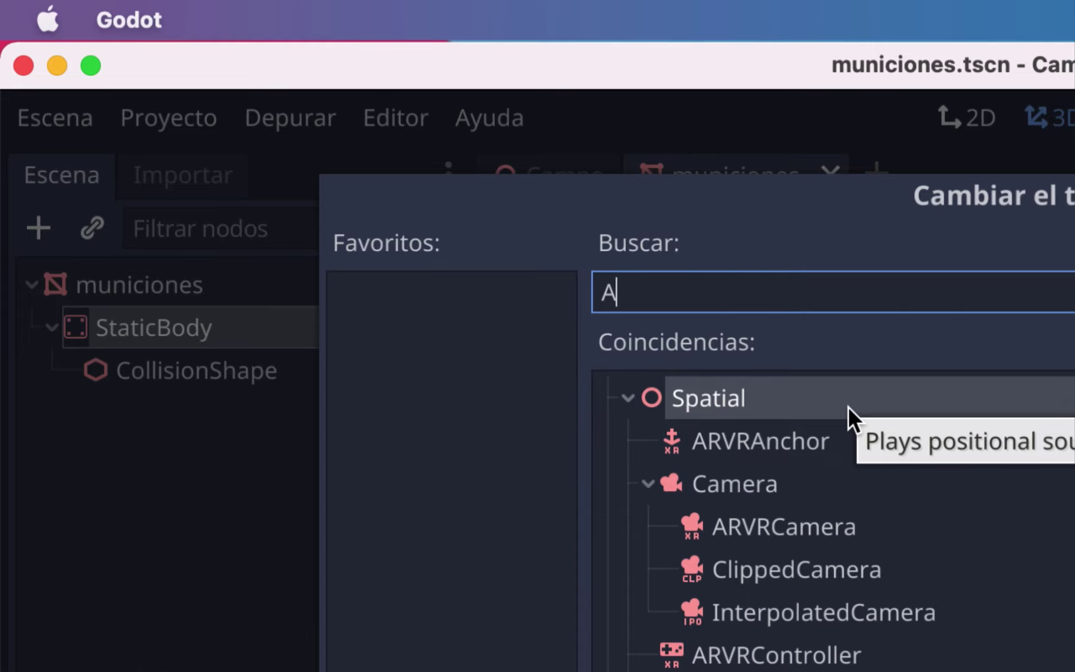
{"action": "type", "text": "re"}
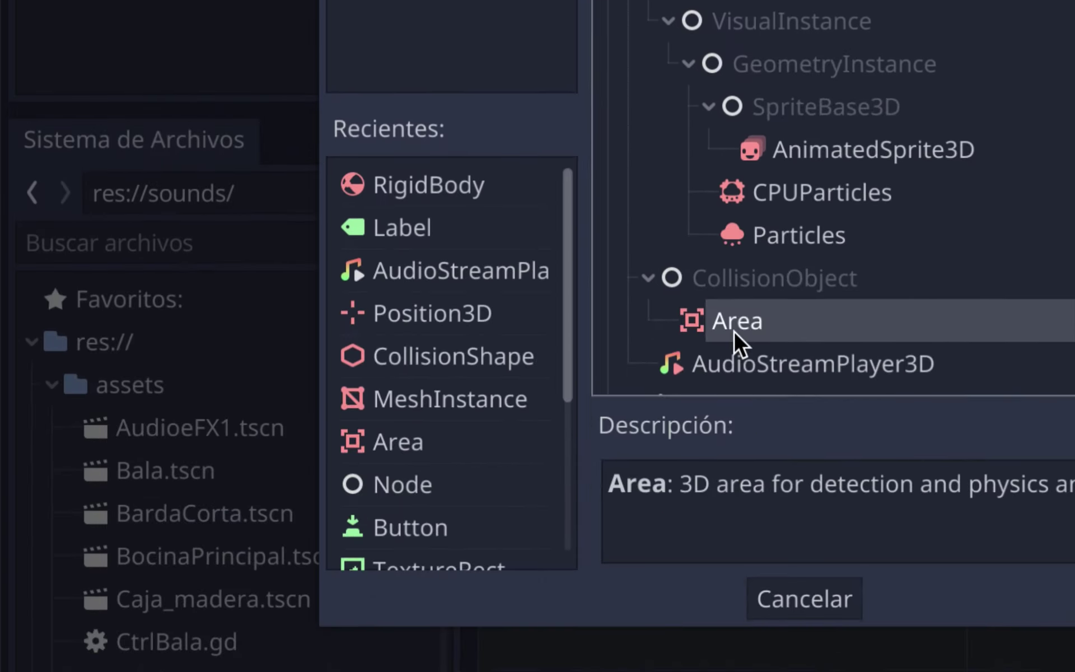
{"action": "double_click", "coordinate": [733, 330]}
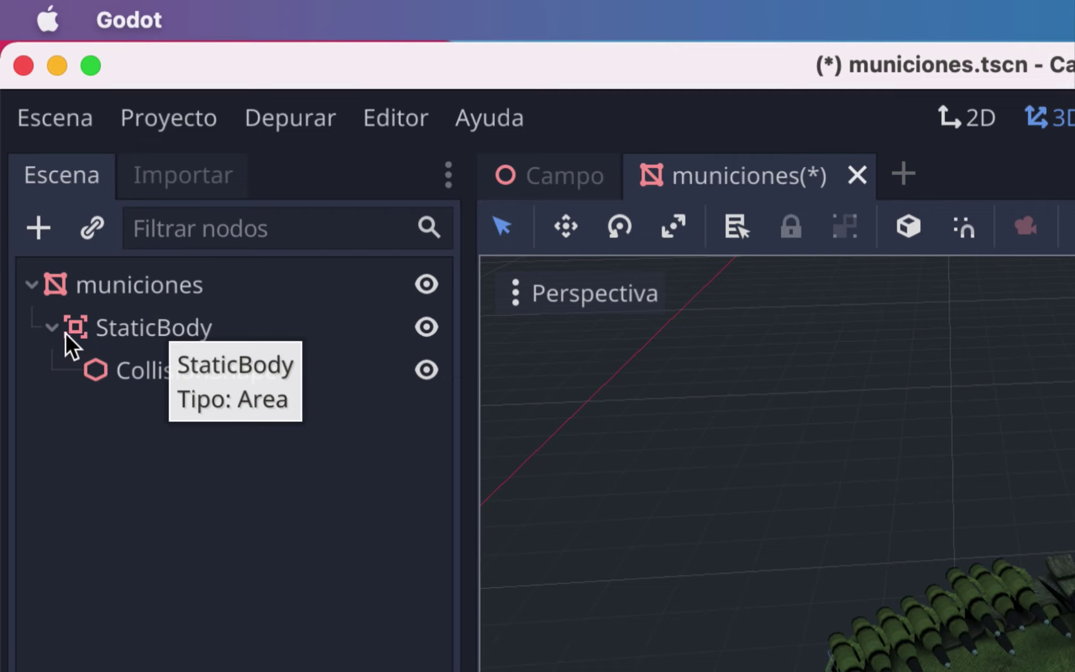
Rename the StaticBody Area node to 'Municiones'.
{"action": "double_click", "coordinate": [142, 333]}
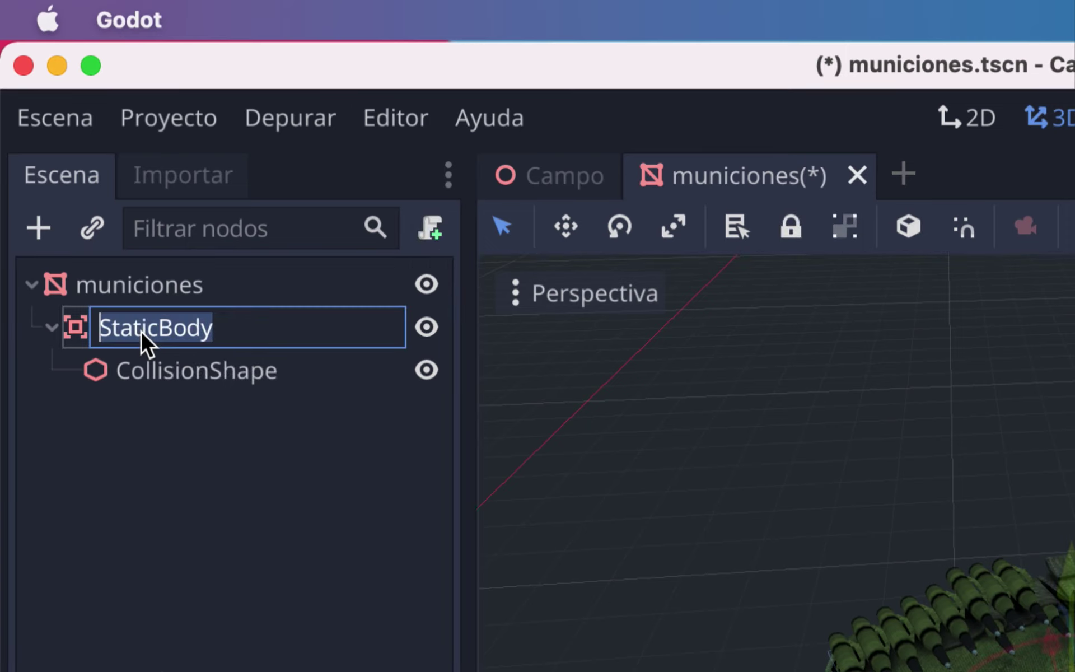
{"action": "type", "text": "Mun"}
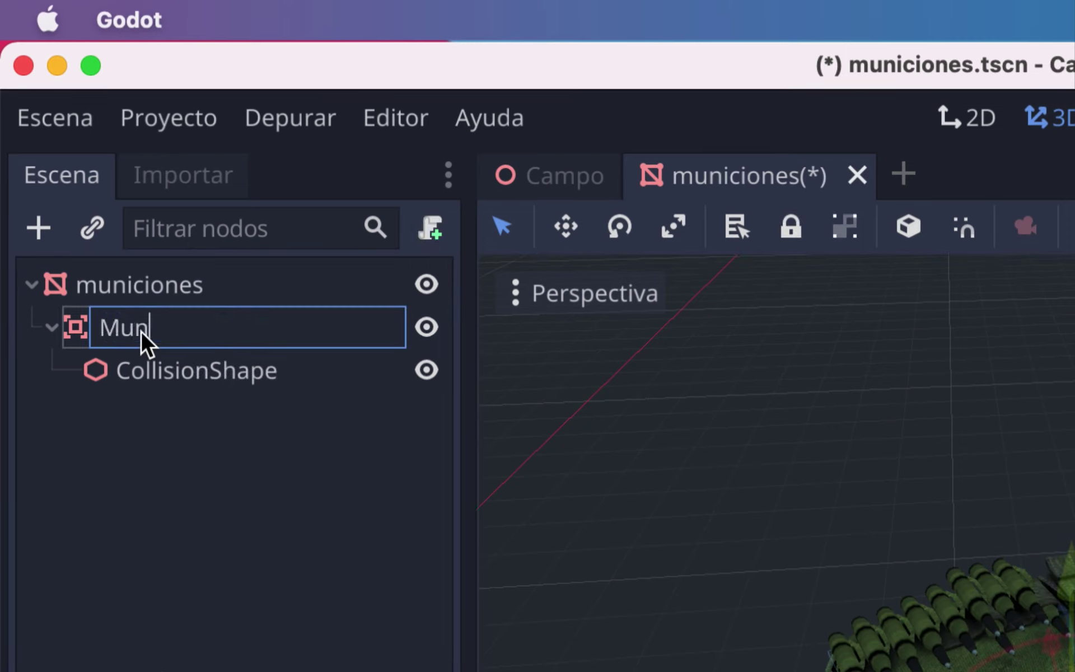
{"action": "type", "text": "iciones"}
{"action": "key", "text": "Return"}
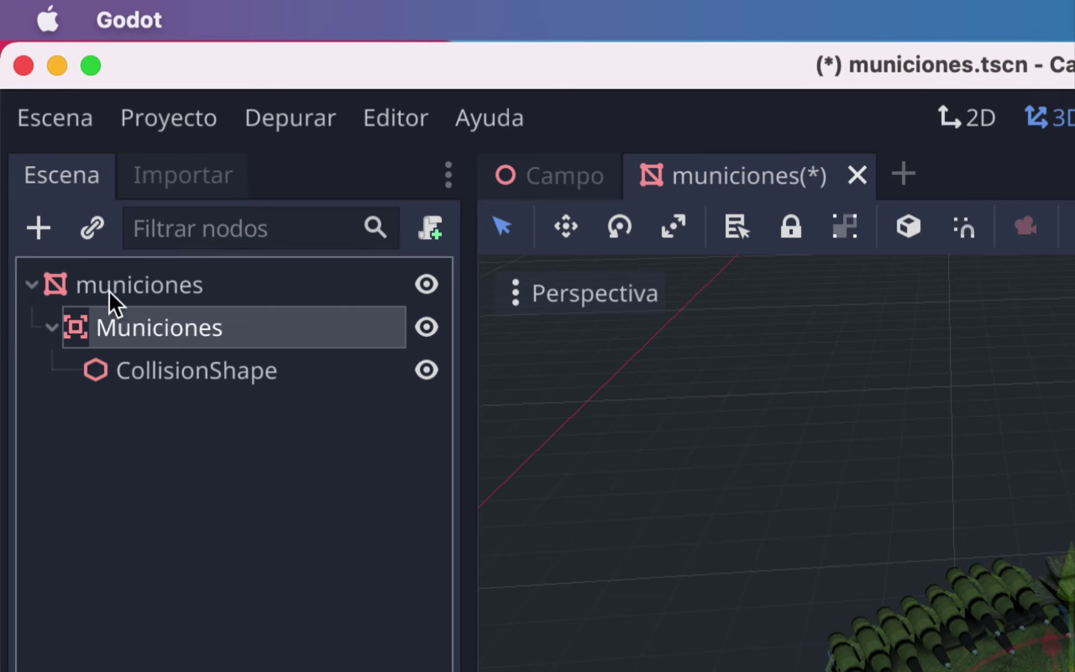
Make Municiones the scene root with Convertir en Raíz de Escena and show its Inspector properties.
{"action": "right_click", "coordinate": [137, 323]}
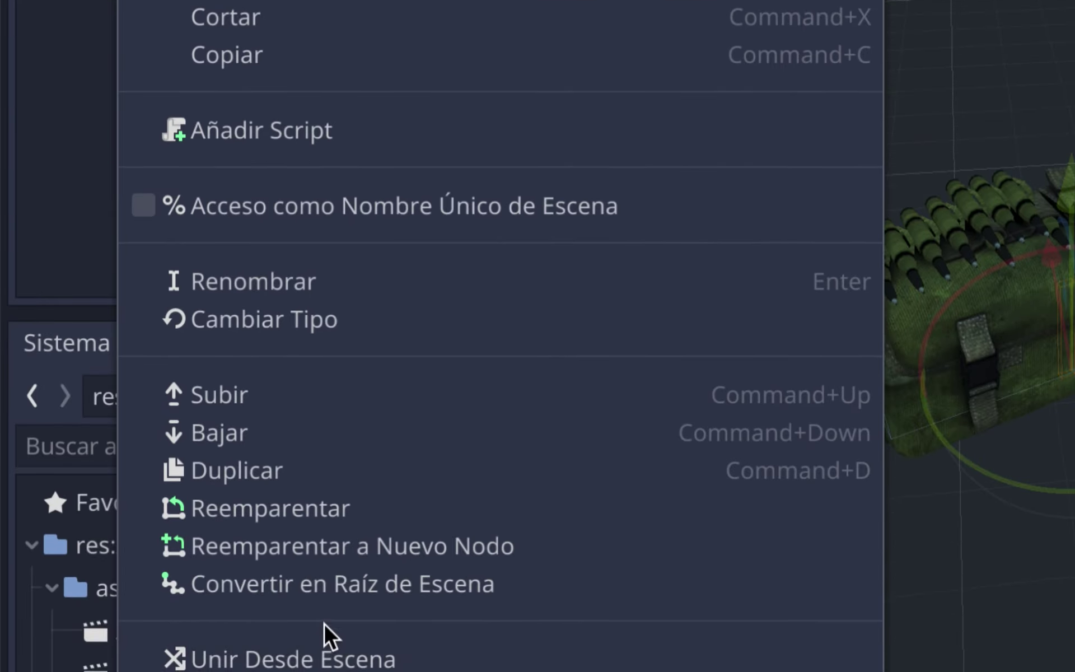
{"action": "left_click", "coordinate": [258, 582]}
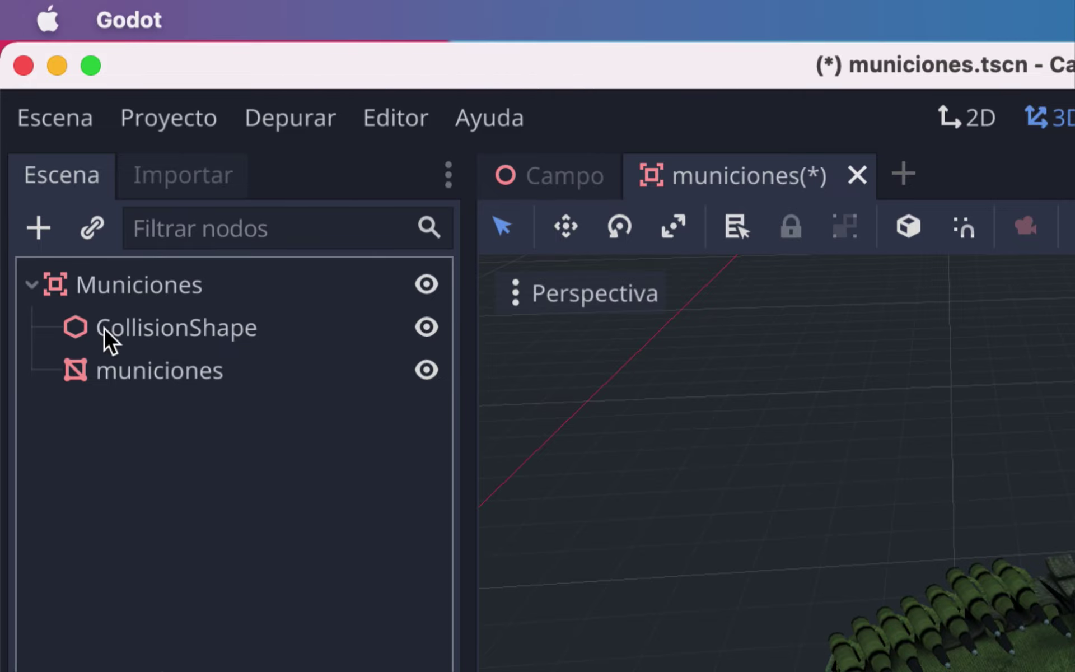
{"action": "left_click", "coordinate": [132, 290]}
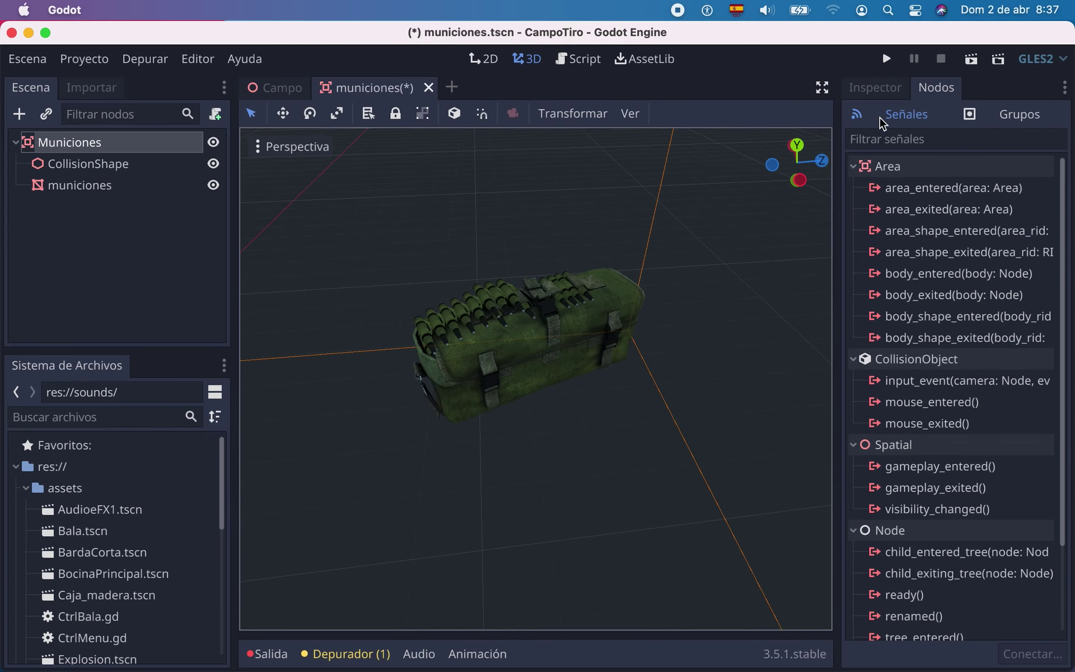
{"action": "left_click", "coordinate": [874, 89]}
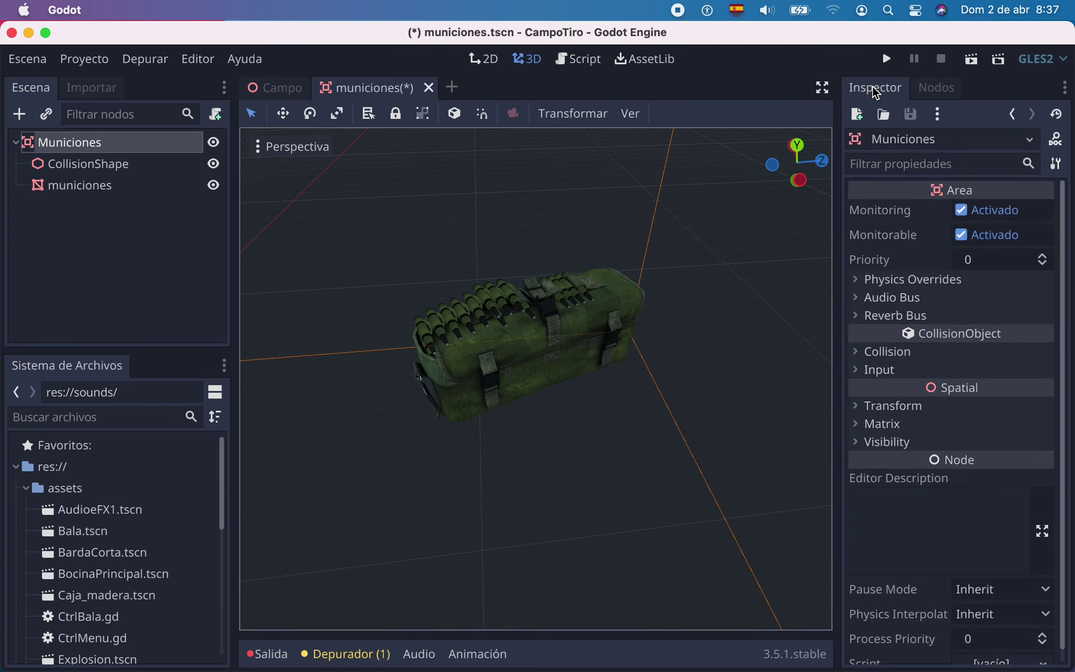
Set the CollisionShape's translation to 0, 0, 0.
{"action": "left_click", "coordinate": [853, 411]}
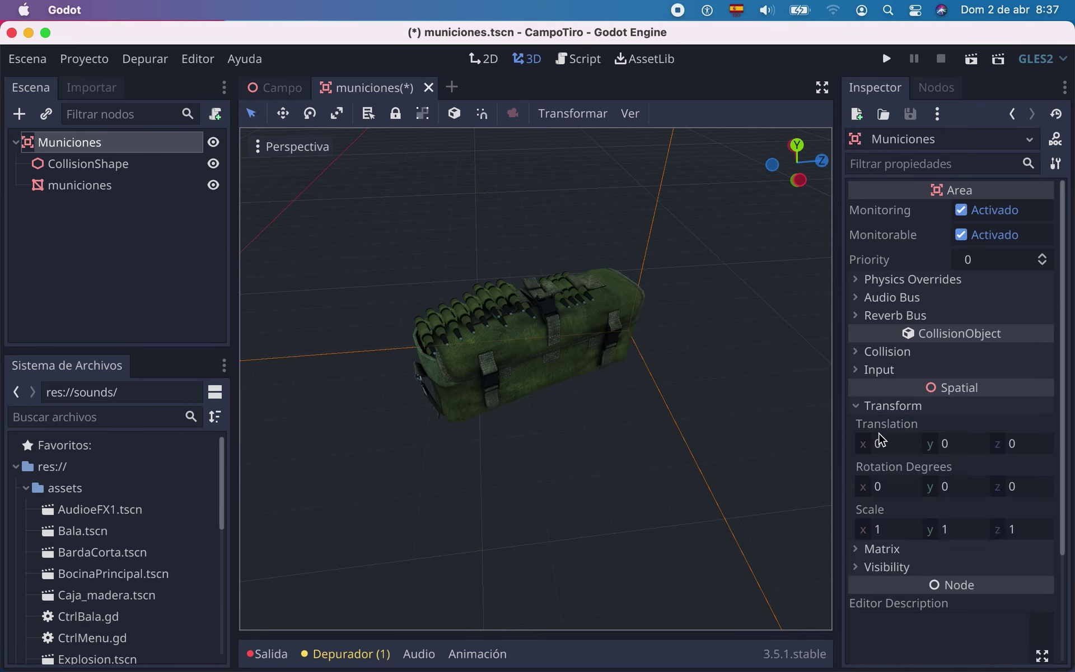
{"action": "left_click", "coordinate": [99, 167]}
{"action": "left_click", "coordinate": [855, 273]}
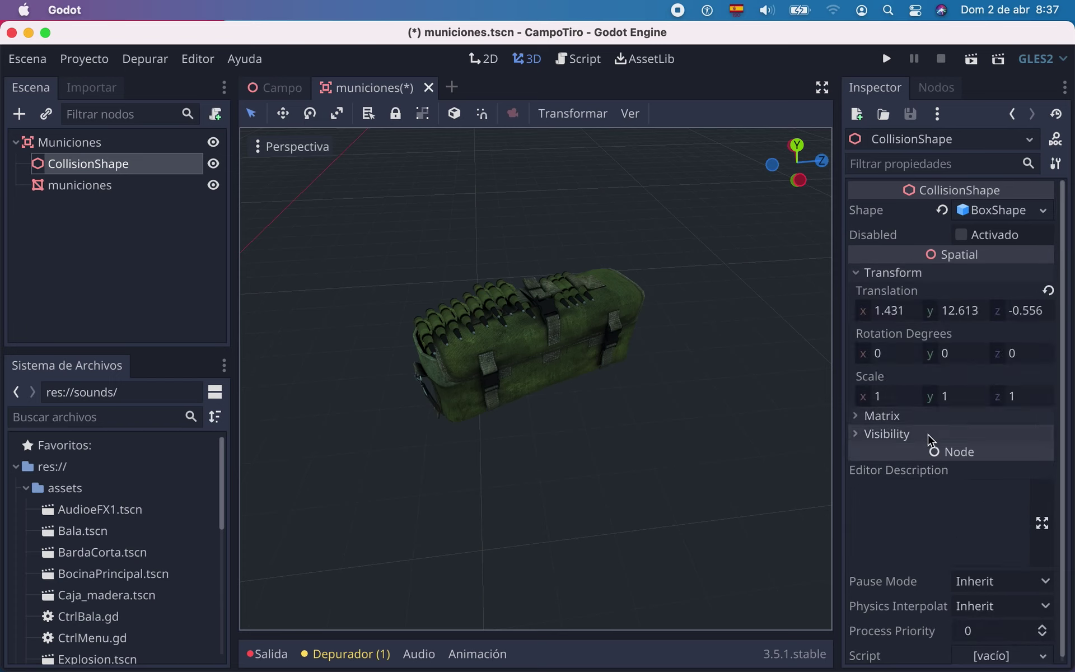
{"action": "left_click", "coordinate": [902, 320]}
{"action": "type", "text": "0"}
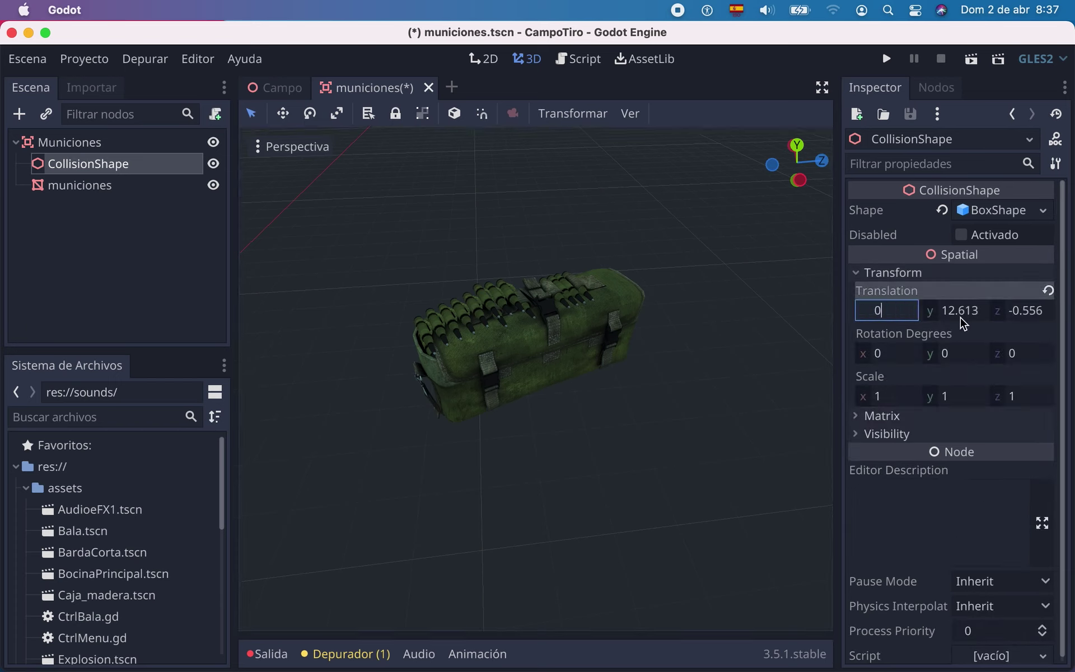
{"action": "left_click", "coordinate": [962, 319]}
{"action": "type", "text": "0"}
{"action": "left_click", "coordinate": [1029, 319]}
{"action": "type", "text": "0"}
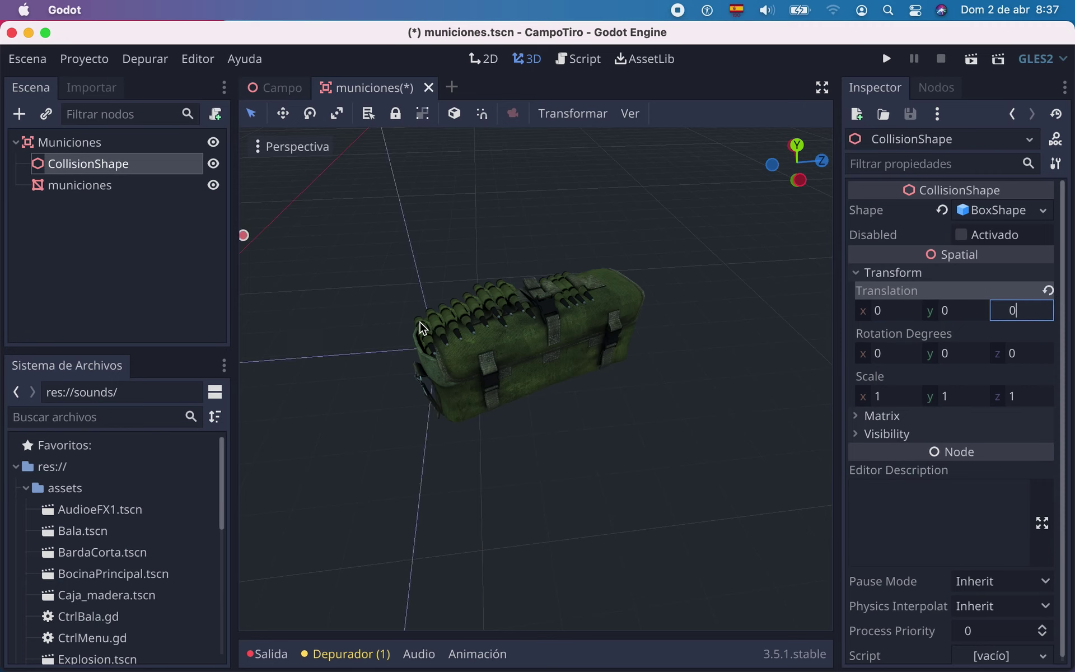
Set the municiones mesh's translation to 0, 0, 0 and frame it in the viewport.
{"action": "left_click", "coordinate": [93, 193]}
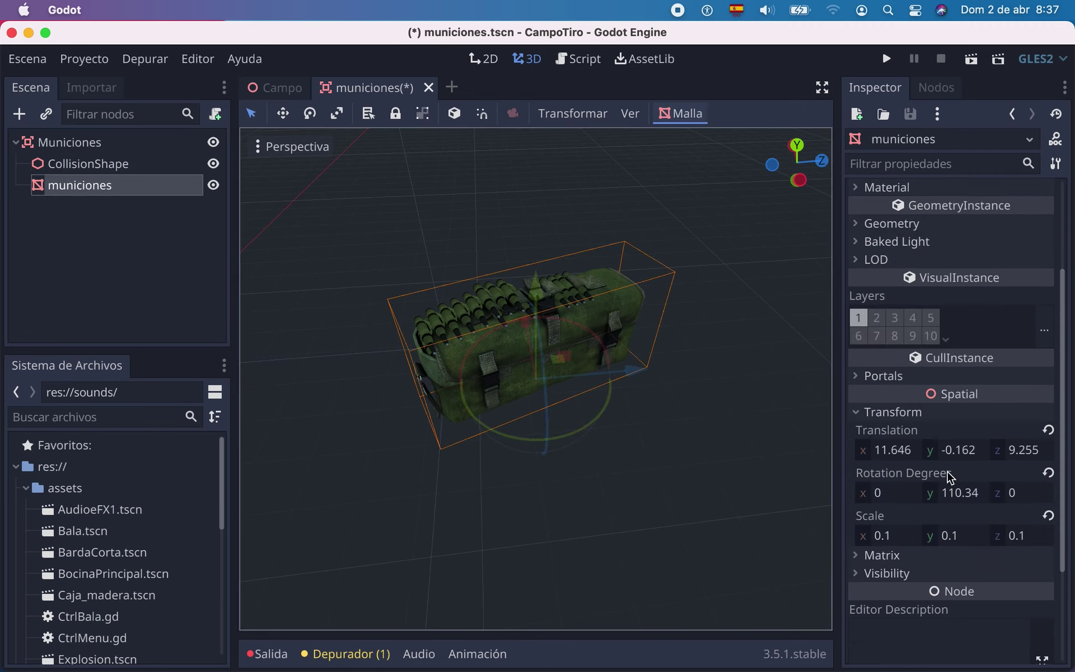
{"action": "left_click", "coordinate": [898, 451]}
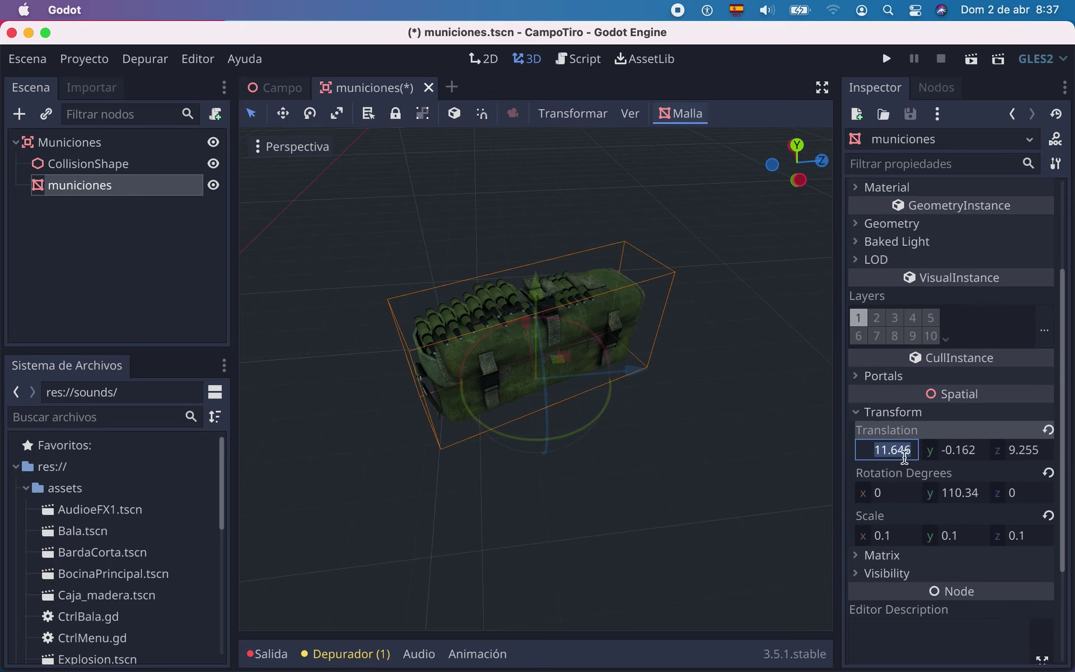
{"action": "type", "text": "0"}
{"action": "left_click", "coordinate": [954, 451]}
{"action": "type", "text": "0"}
{"action": "left_click", "coordinate": [1026, 451]}
{"action": "type", "text": "0"}
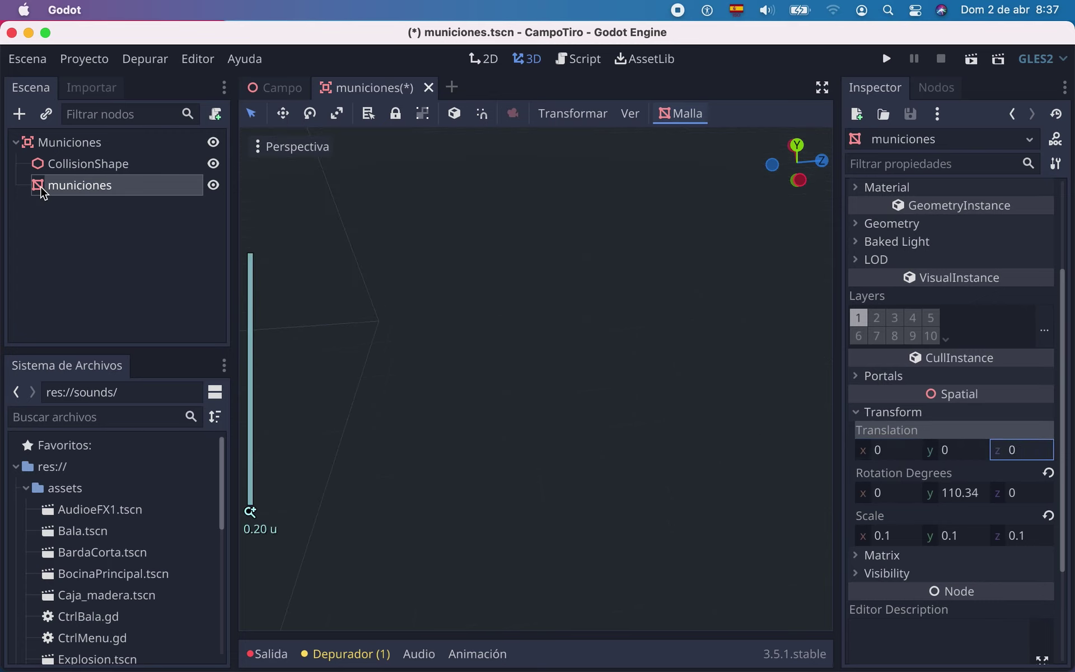
{"action": "double_click", "coordinate": [45, 186]}
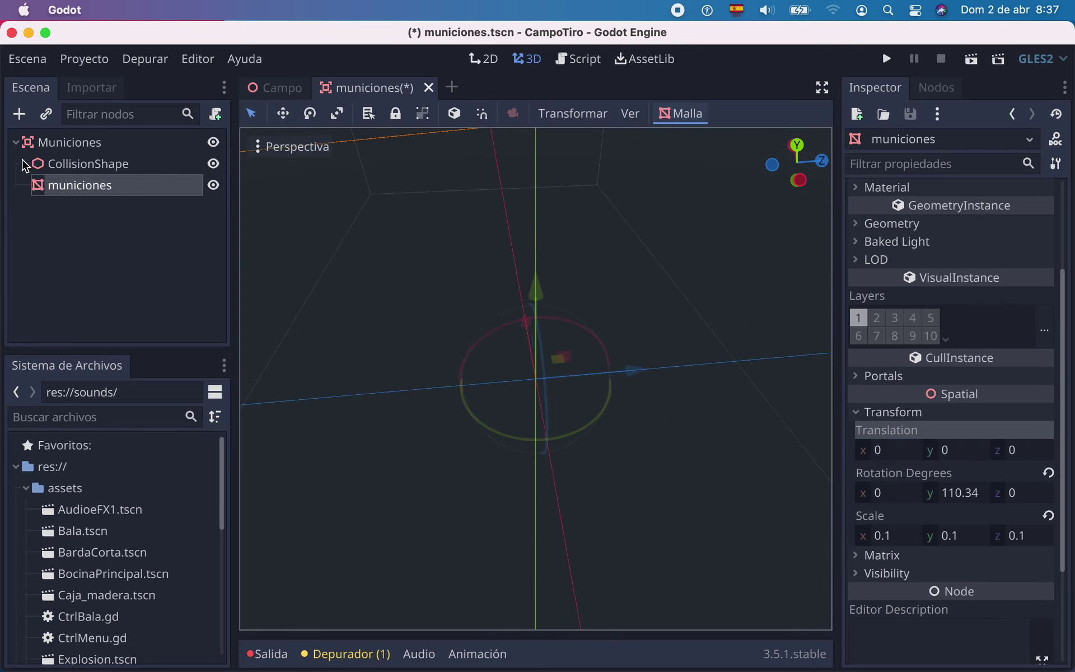
{"action": "left_click", "coordinate": [51, 165]}
{"action": "left_click", "coordinate": [47, 144]}
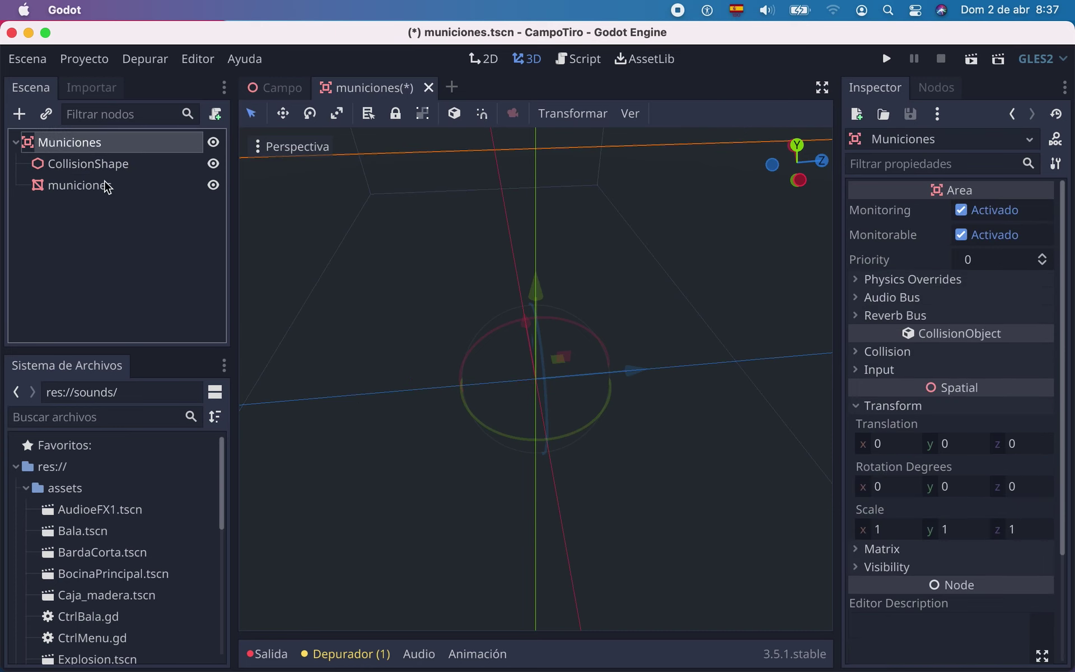
{"action": "scroll", "coordinate": [611, 385], "scroll_direction": "up", "scroll_amount": 3}
{"action": "scroll", "coordinate": [612, 385], "scroll_direction": "down", "scroll_amount": 15}
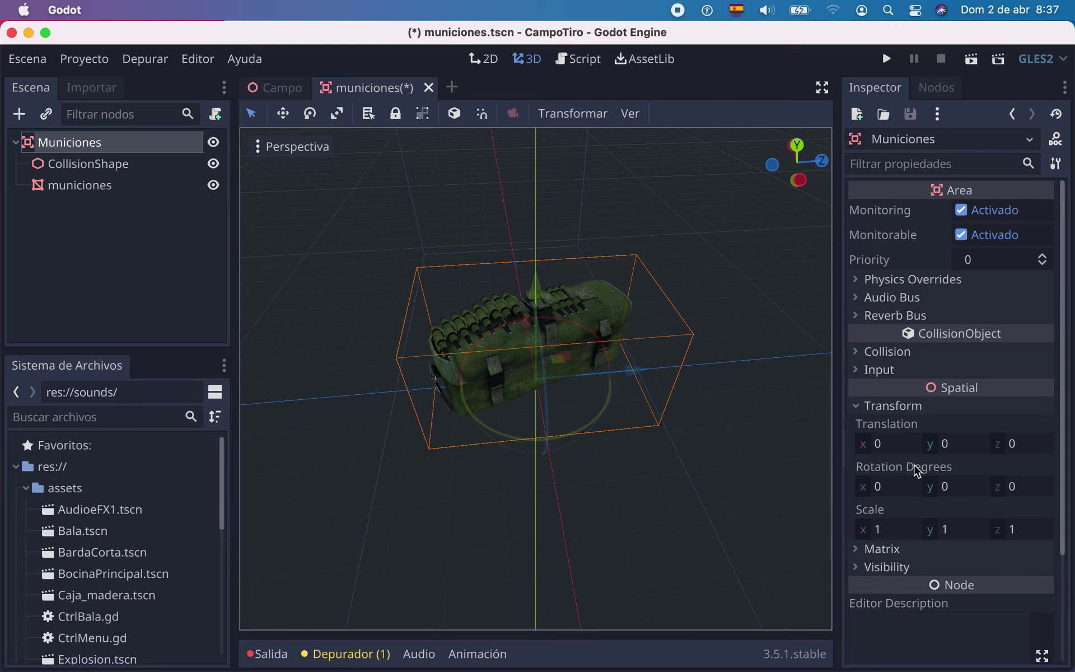
Move and resize the collision box around the ammo bag, adjusting width, depth and top.
{"action": "left_click", "coordinate": [58, 190]}
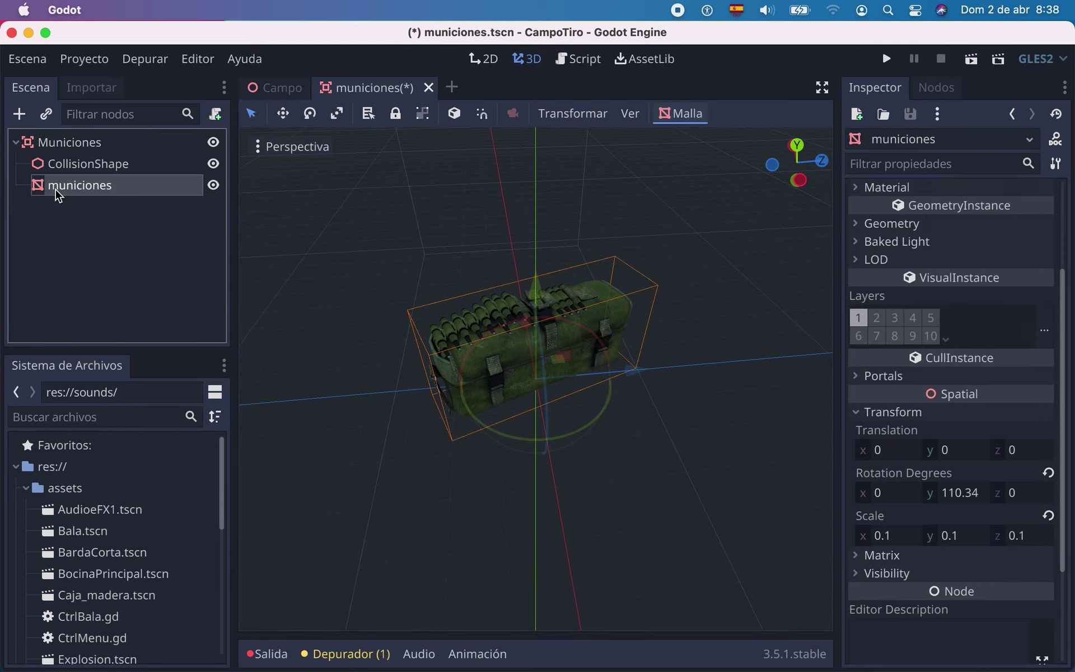
{"action": "left_click", "coordinate": [58, 168]}
{"action": "scroll", "coordinate": [564, 341], "scroll_direction": "up", "scroll_amount": 2}
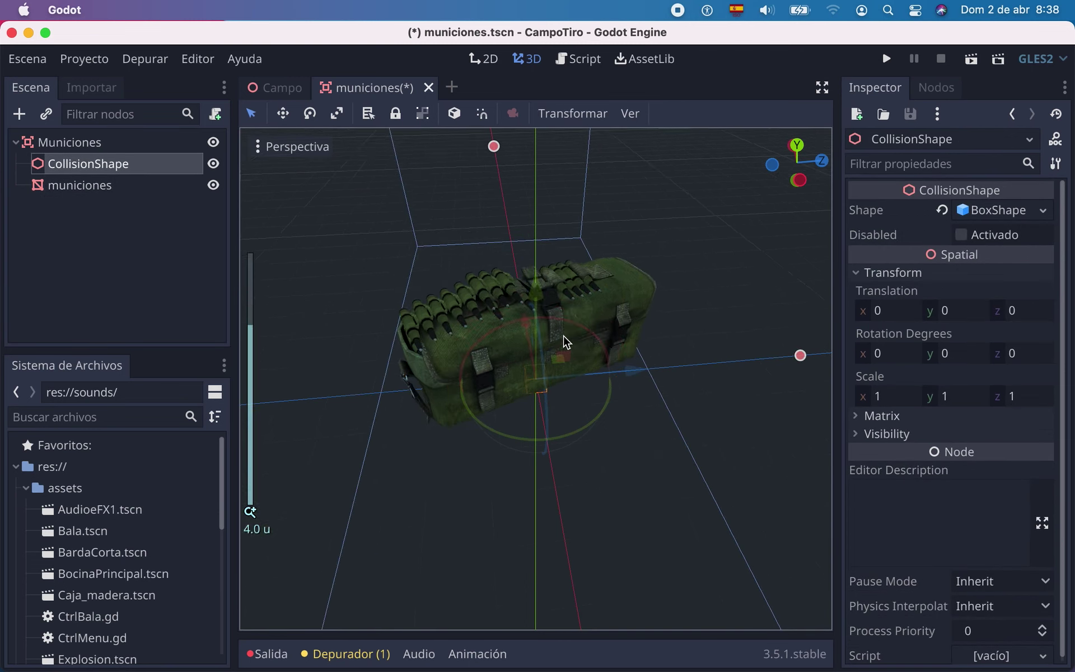
{"action": "scroll", "coordinate": [564, 340], "scroll_direction": "up", "scroll_amount": 5}
{"action": "scroll", "coordinate": [563, 341], "scroll_direction": "down", "scroll_amount": 10}
{"action": "scroll", "coordinate": [566, 342], "scroll_direction": "down", "scroll_amount": 10}
{"action": "scroll", "coordinate": [566, 342], "scroll_direction": "down", "scroll_amount": 2}
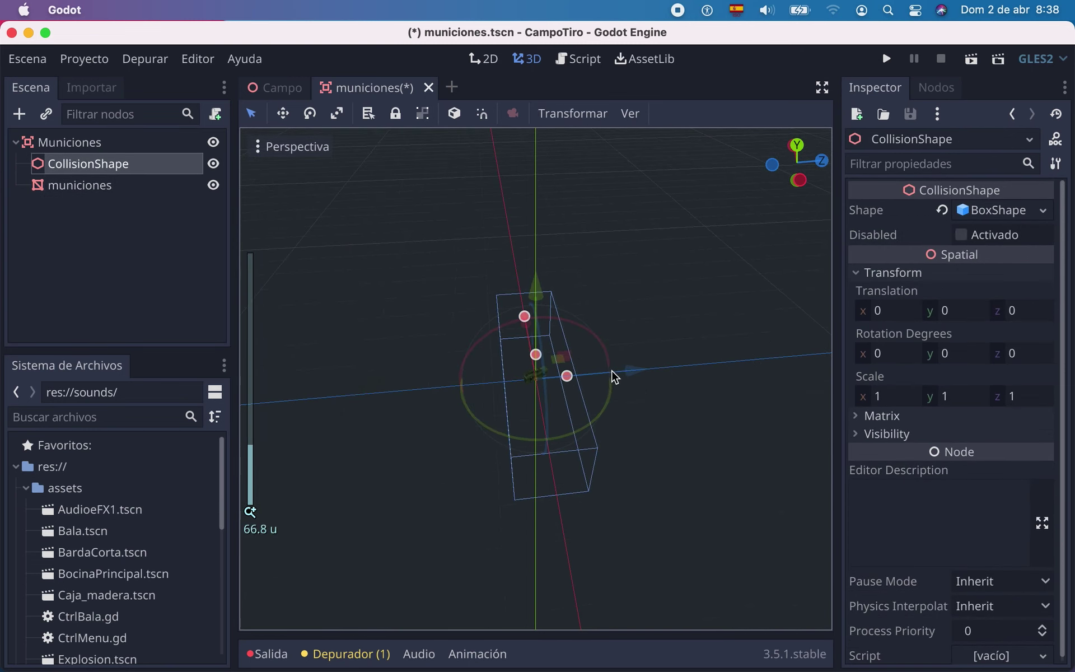
{"action": "left_click_drag", "start_coordinate": [779, 176], "coordinate": [596, 343]}
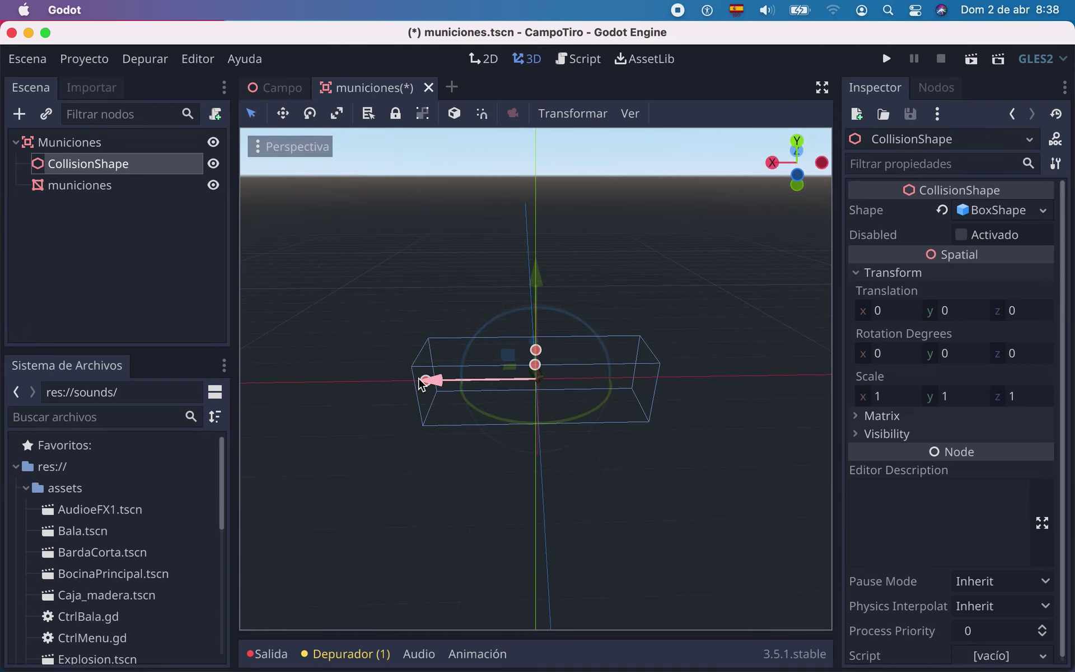
{"action": "left_click_drag", "start_coordinate": [426, 381], "coordinate": [477, 383]}
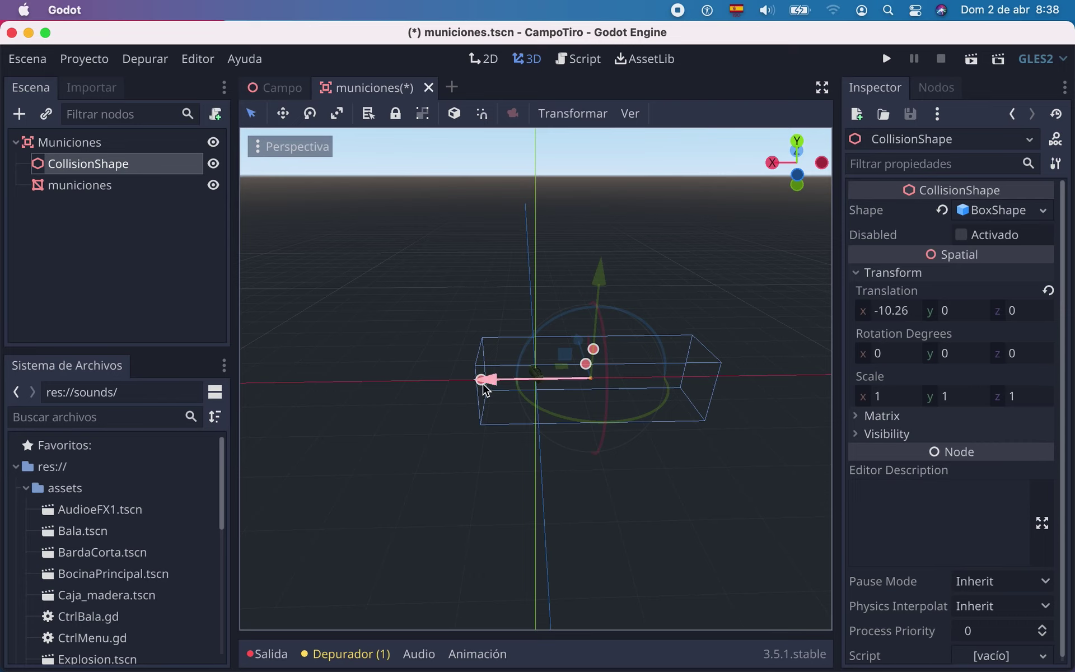
{"action": "mouse_move", "coordinate": [487, 387]}
{"action": "left_mouse_down"}
{"action": "mouse_move", "coordinate": [447, 396]}
{"action": "mouse_move", "coordinate": [581, 430]}
{"action": "left_mouse_up"}
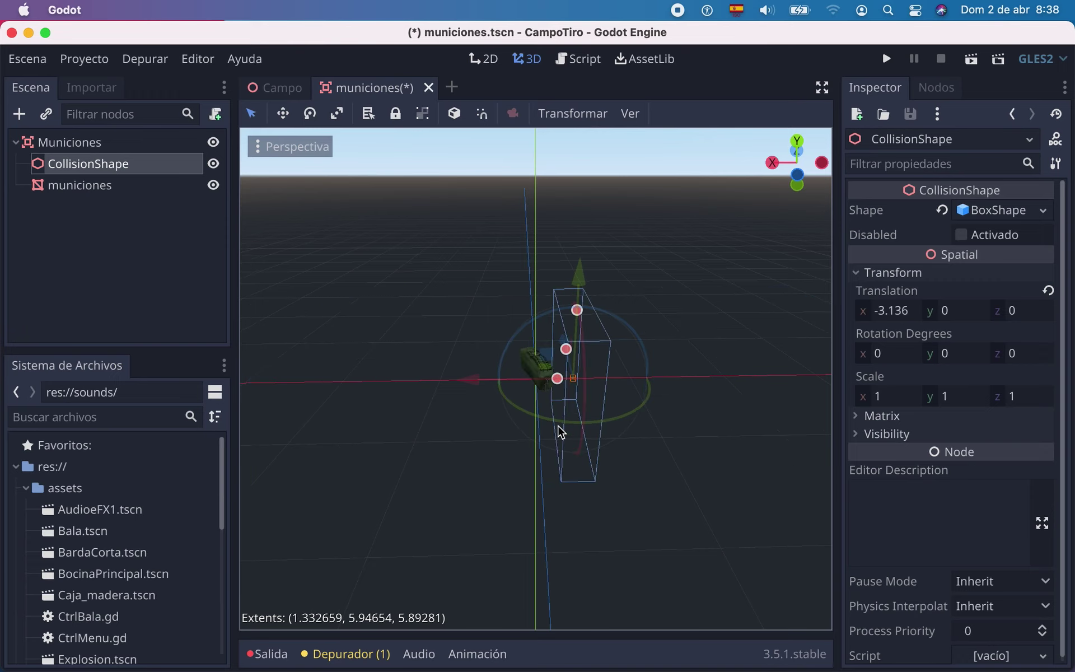
{"action": "left_click_drag", "start_coordinate": [580, 430], "coordinate": [532, 434]}
{"action": "middle_click_drag", "start_coordinate": [532, 434], "coordinate": [470, 382]}
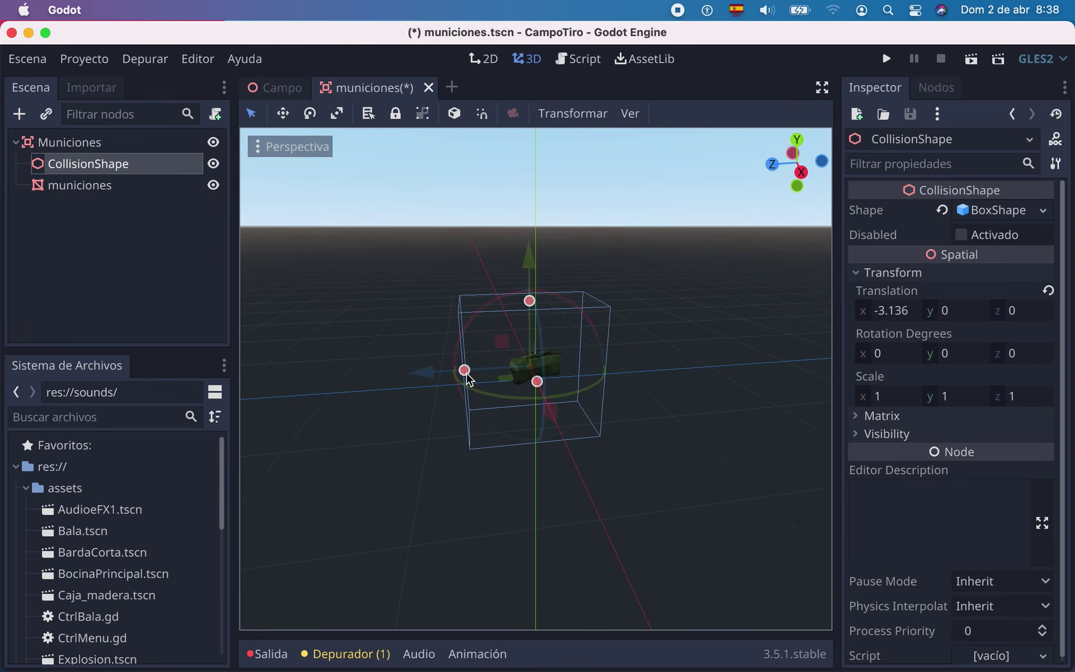
{"action": "left_click_drag", "start_coordinate": [465, 371], "coordinate": [507, 368]}
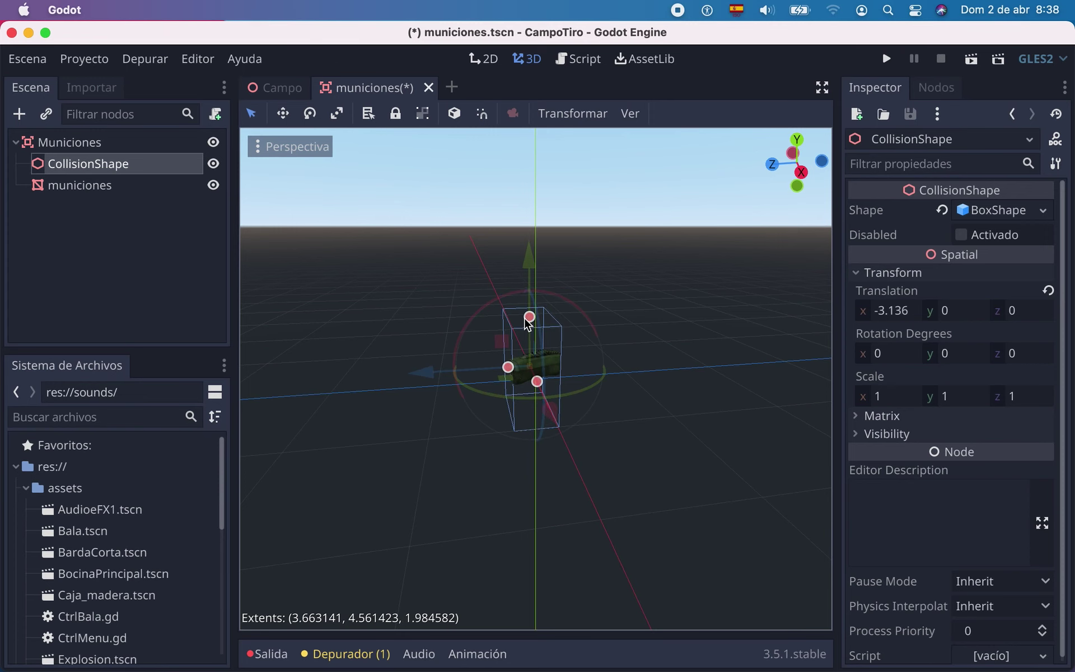
{"action": "left_click_drag", "start_coordinate": [530, 303], "coordinate": [529, 331]}
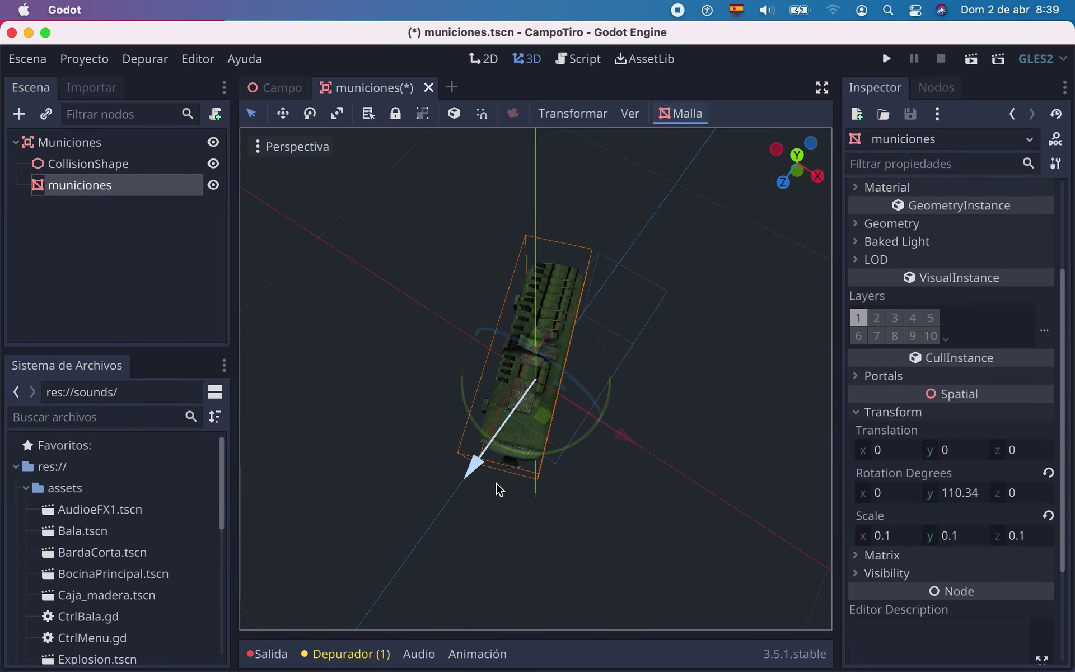
Rotate the bag on Y, enlarge the collision box to cover it, and save the scene.
{"action": "left_click_drag", "start_coordinate": [576, 451], "coordinate": [545, 449]}
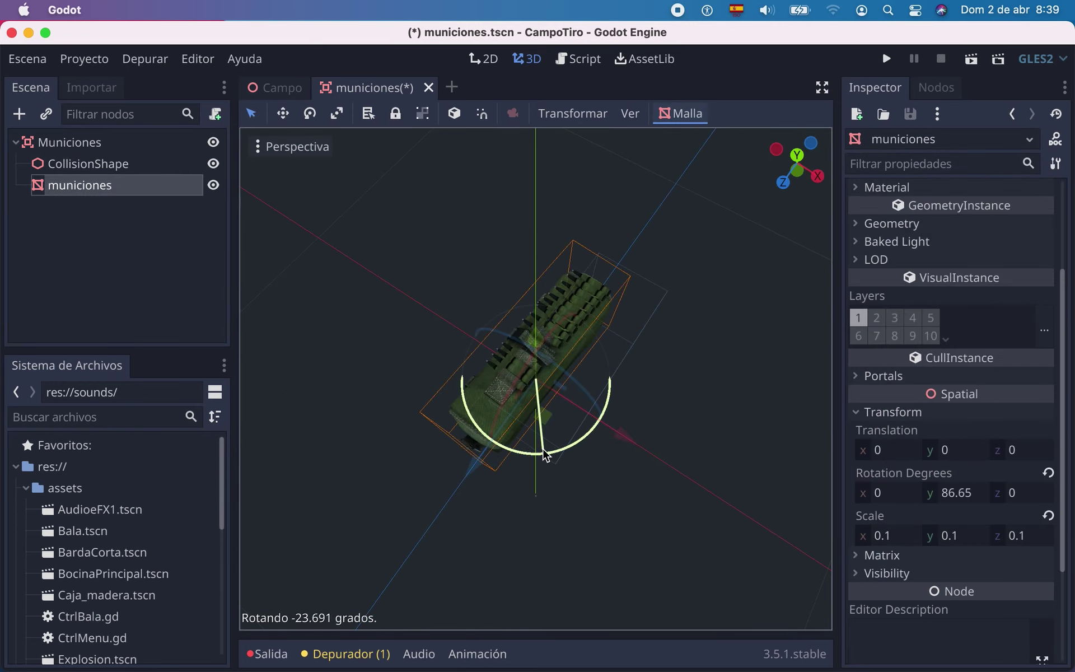
{"action": "left_click", "coordinate": [88, 163]}
{"action": "left_click_drag", "start_coordinate": [792, 163], "coordinate": [798, 167]}
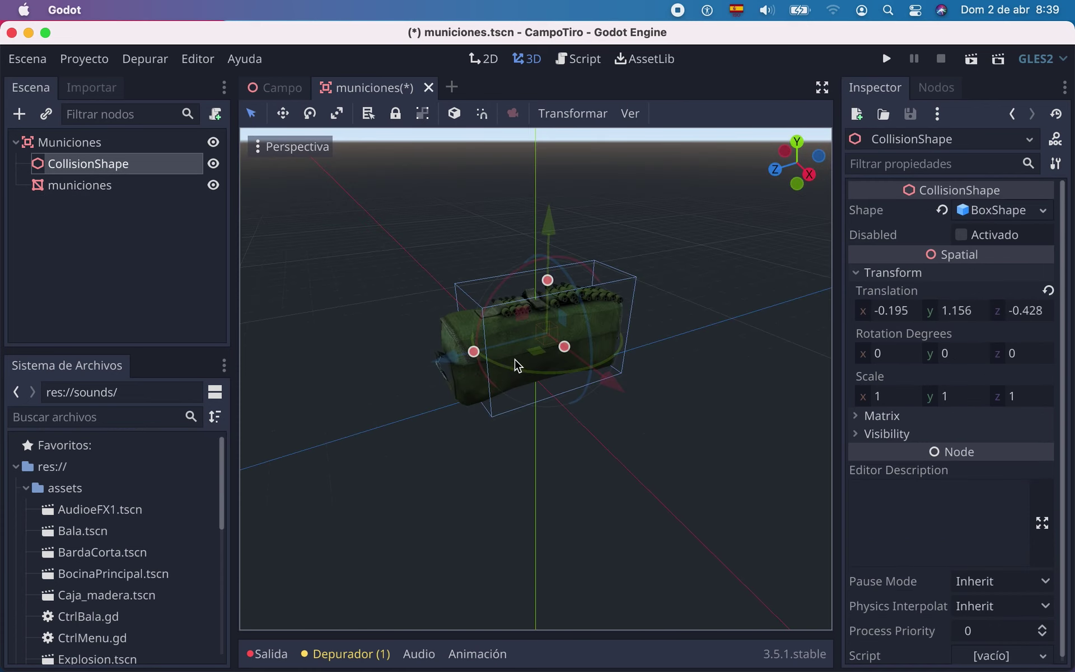
{"action": "left_click_drag", "start_coordinate": [474, 352], "coordinate": [443, 361]}
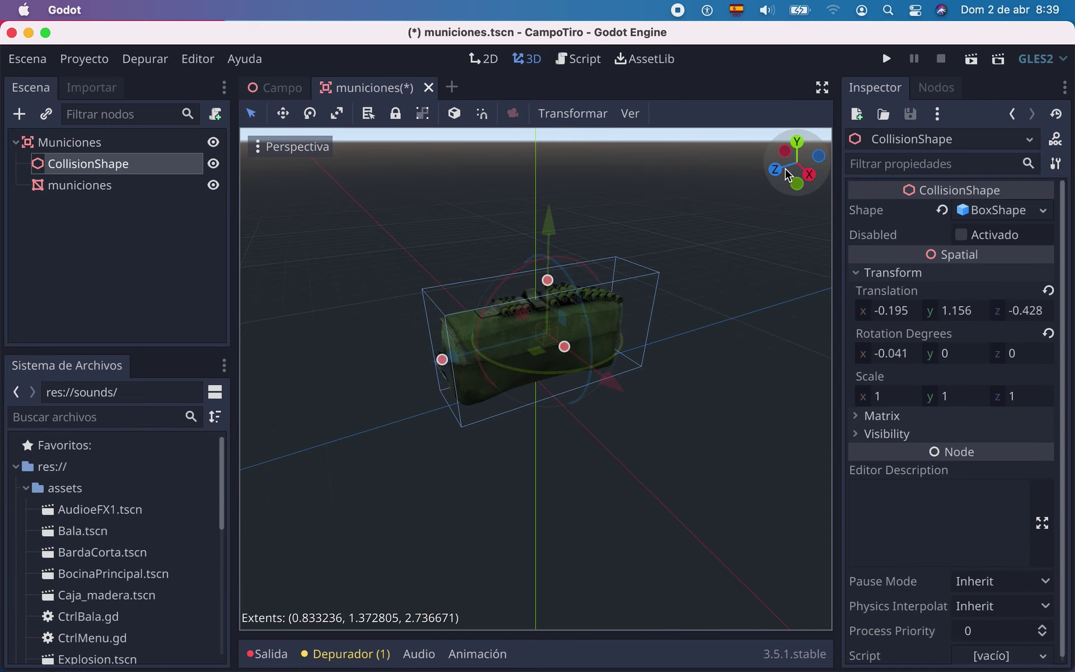
{"action": "left_click_drag", "start_coordinate": [795, 167], "coordinate": [798, 169]}
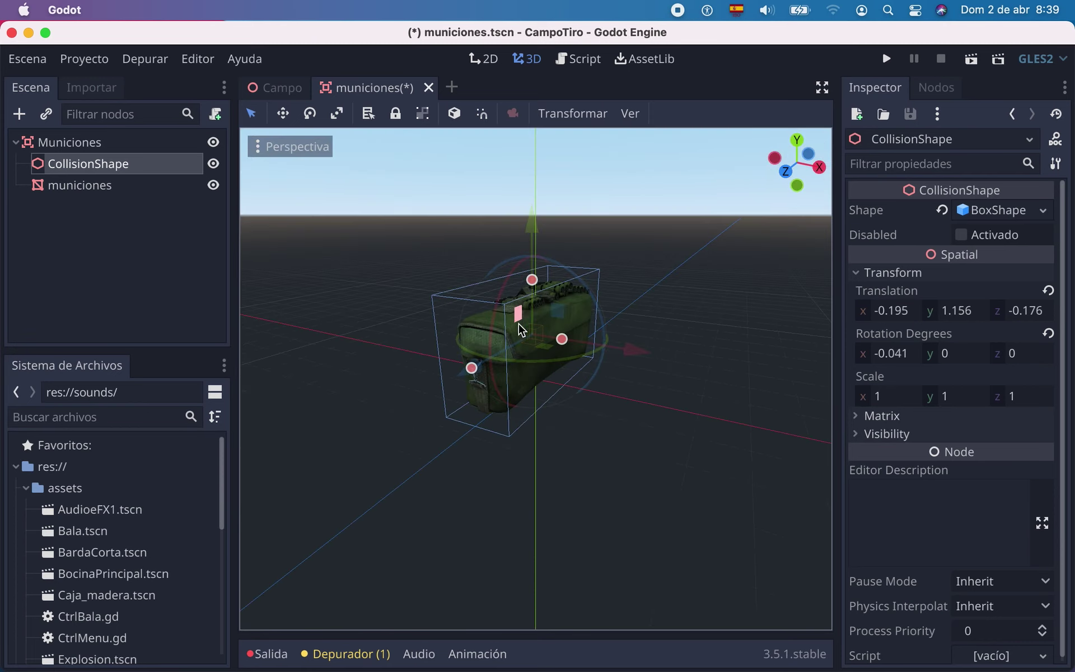
{"action": "key", "text": "super+s"}
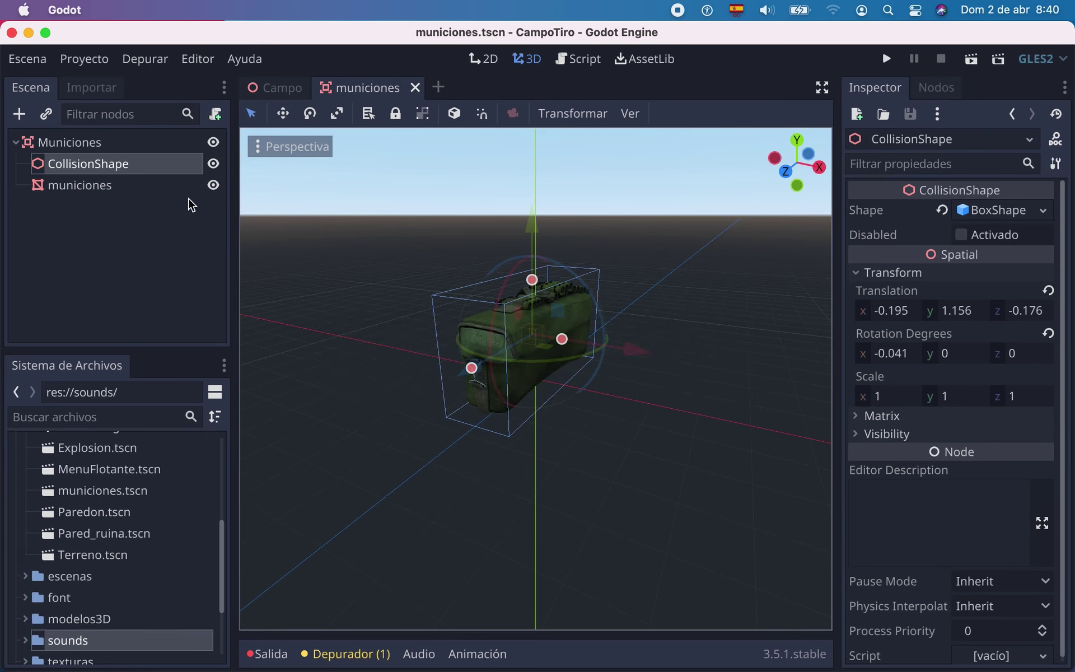
Review the Municiones root's signals in the Nodos tab and select body_entered.
{"action": "left_click", "coordinate": [57, 144]}
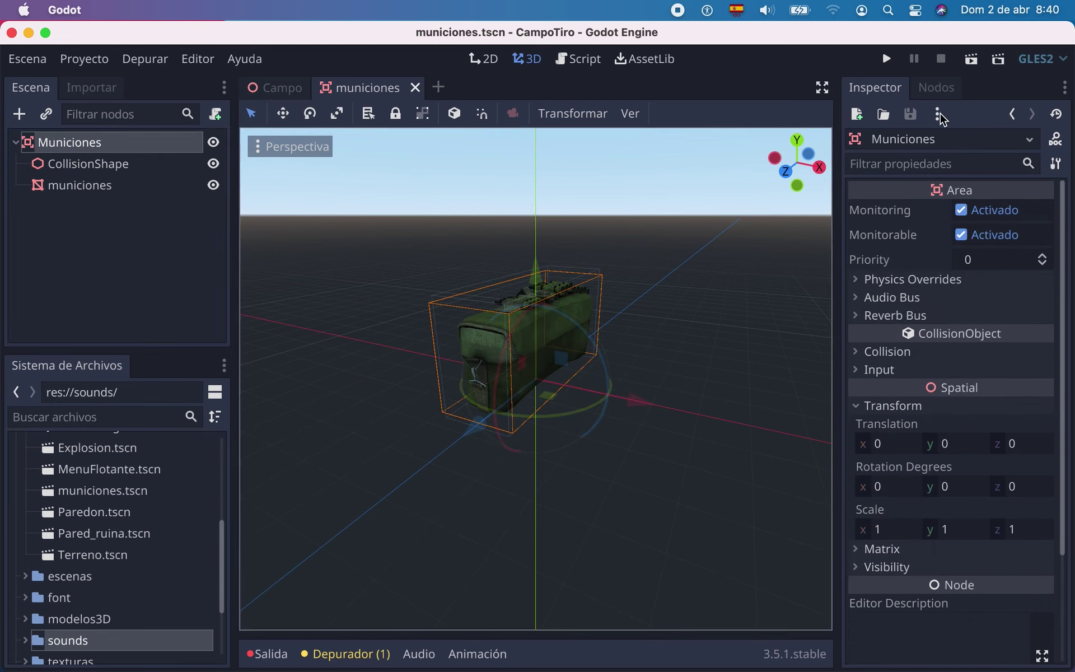
{"action": "left_click", "coordinate": [936, 87]}
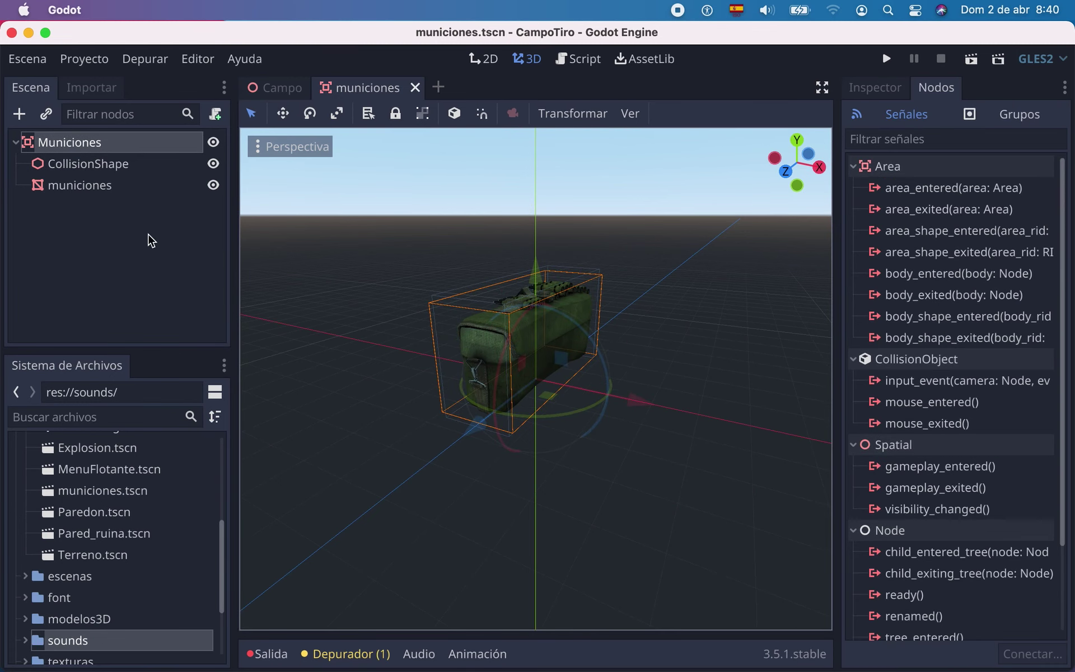
{"action": "left_click", "coordinate": [62, 150]}
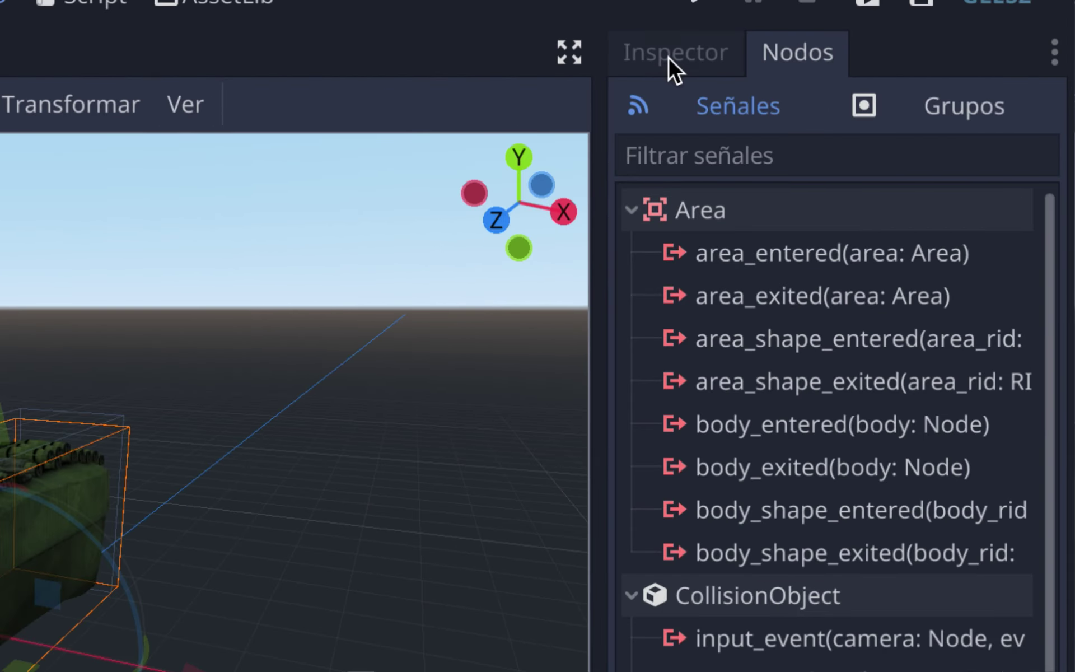
{"action": "left_click", "coordinate": [667, 56]}
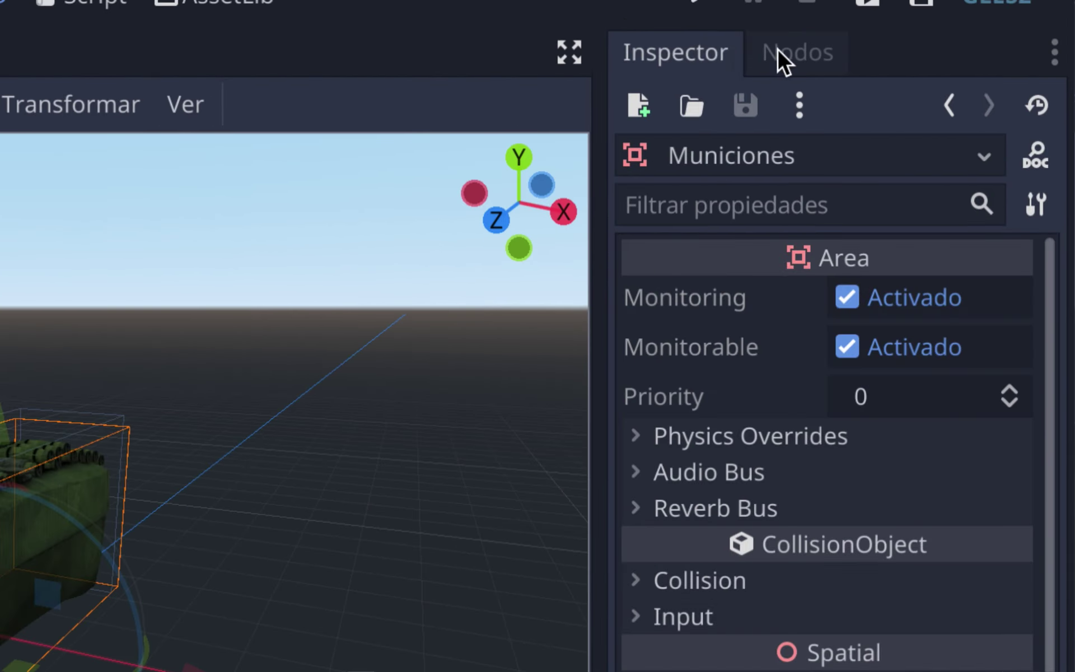
{"action": "left_click", "coordinate": [776, 53]}
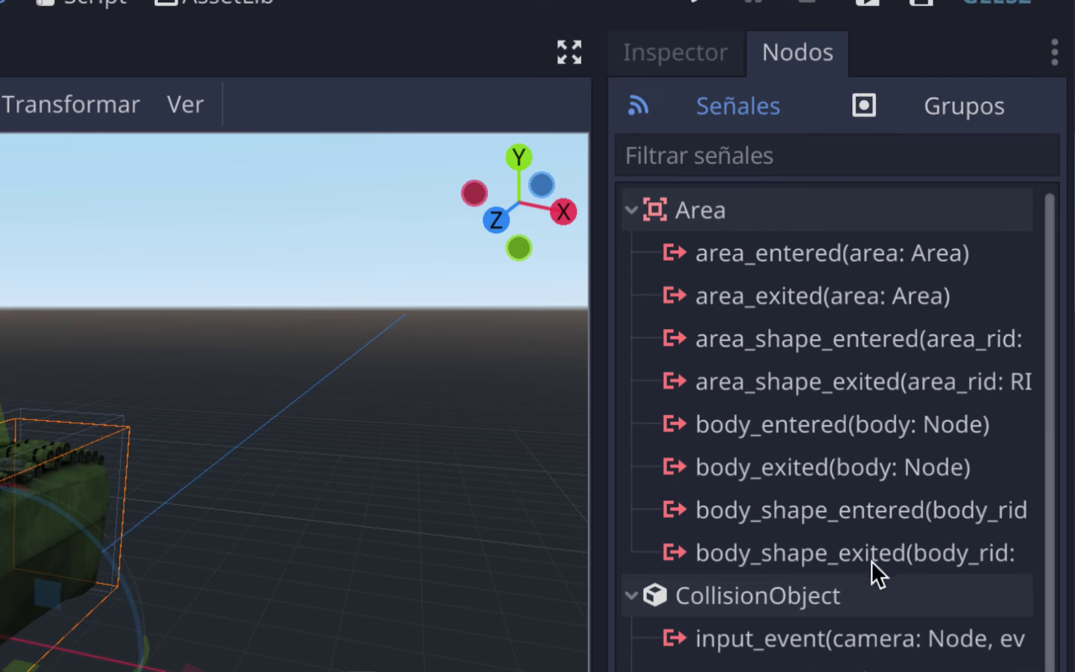
{"action": "left_click", "coordinate": [778, 438]}
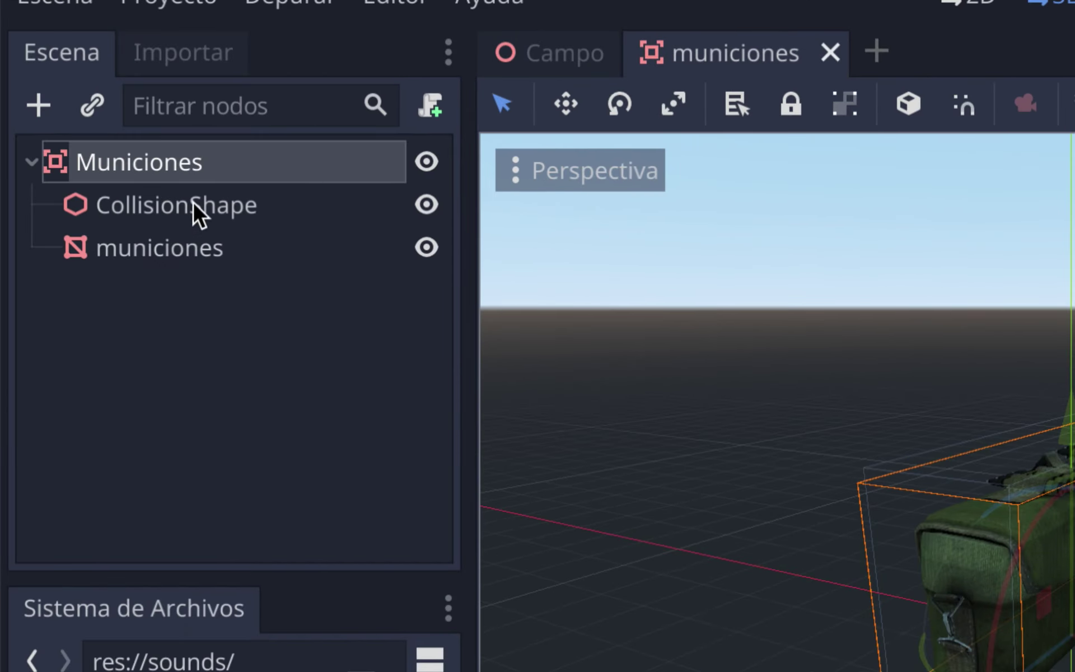
Attach a new script at res://assets/CtrlMuniciones.gd to the Municiones node.
{"action": "left_click", "coordinate": [422, 111]}
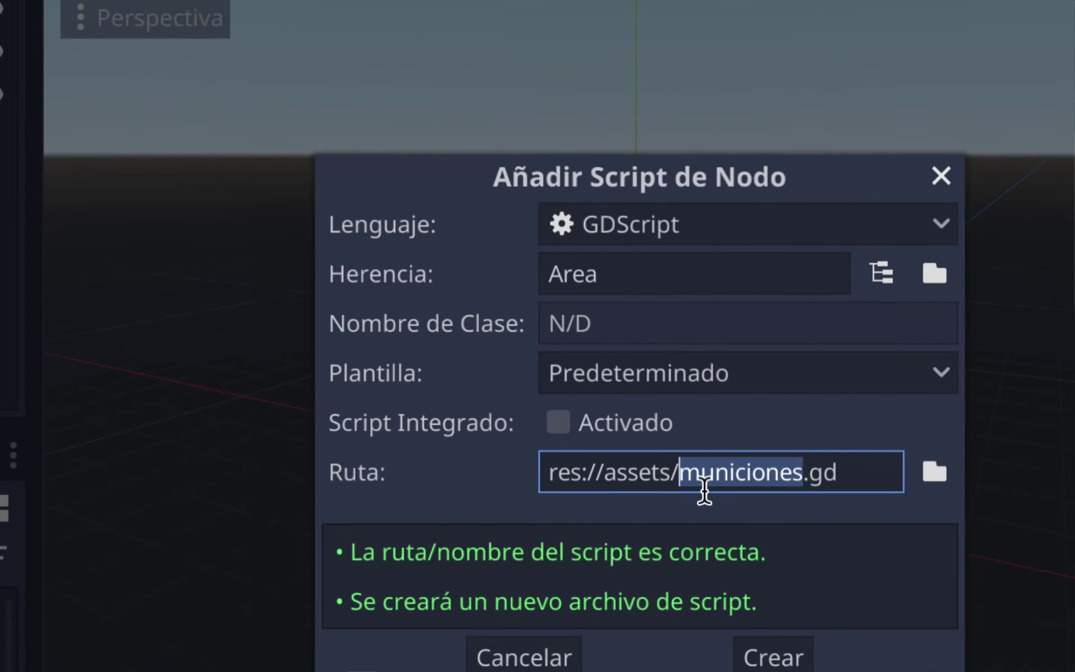
{"action": "left_click", "coordinate": [701, 489]}
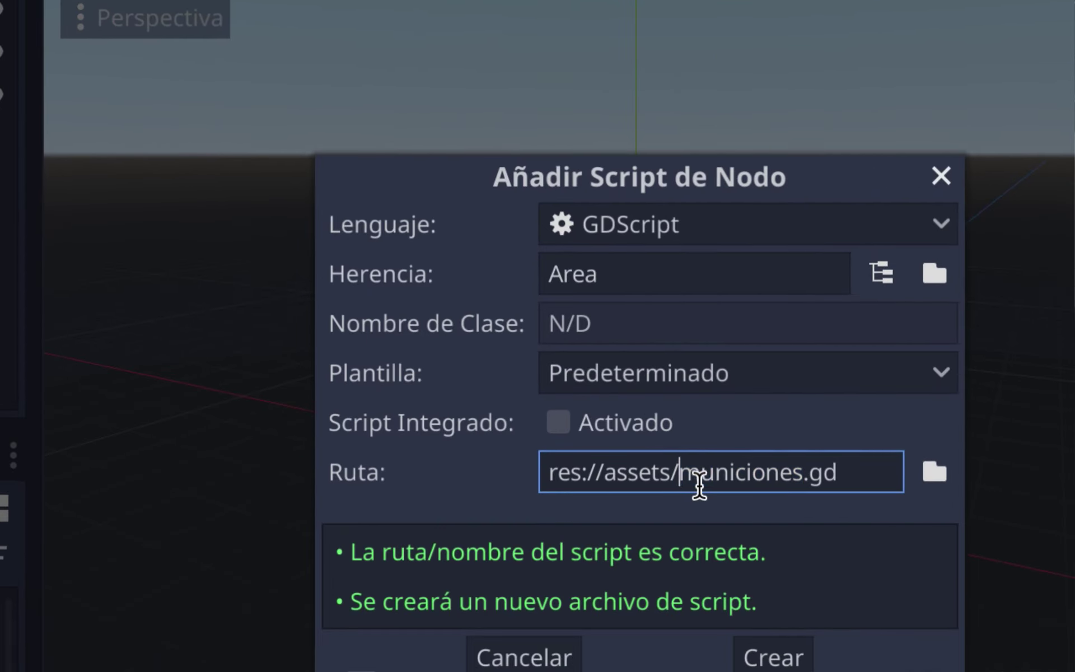
{"action": "type", "text": "C"}
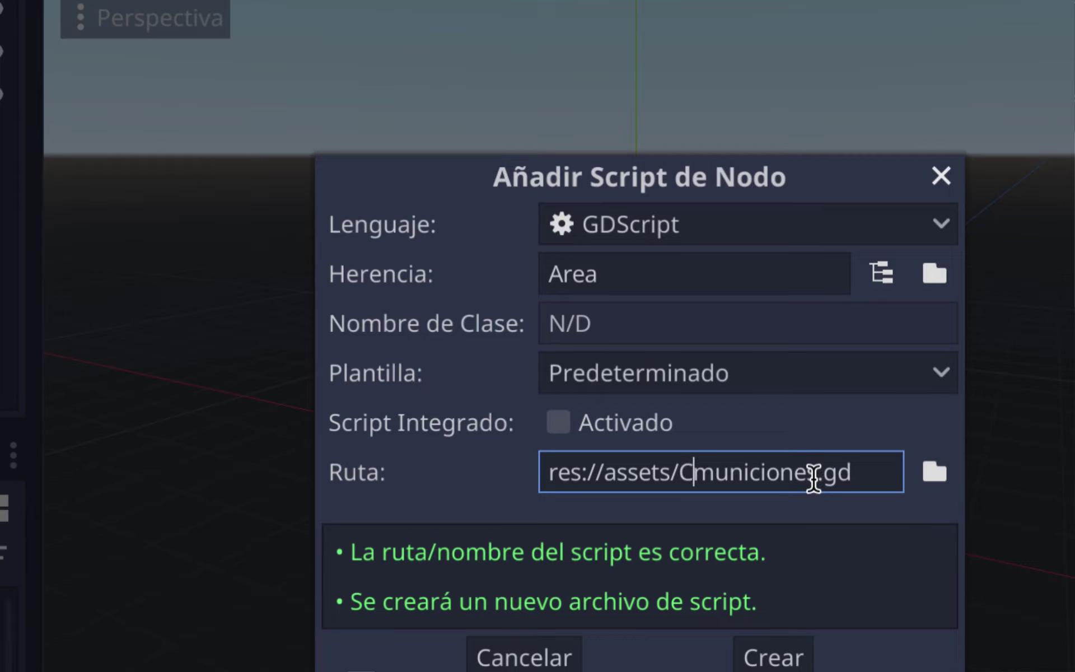
{"action": "type", "text": "tr"}
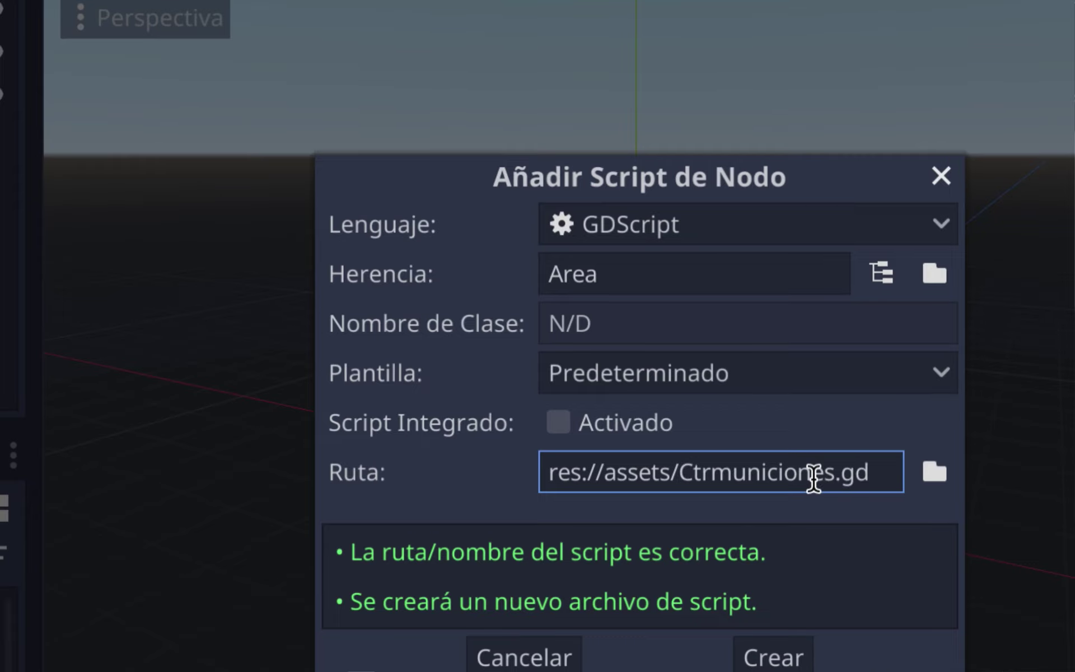
{"action": "type", "text": "l"}
{"action": "key", "text": "BackSpace"}
{"action": "type", "text": "M"}
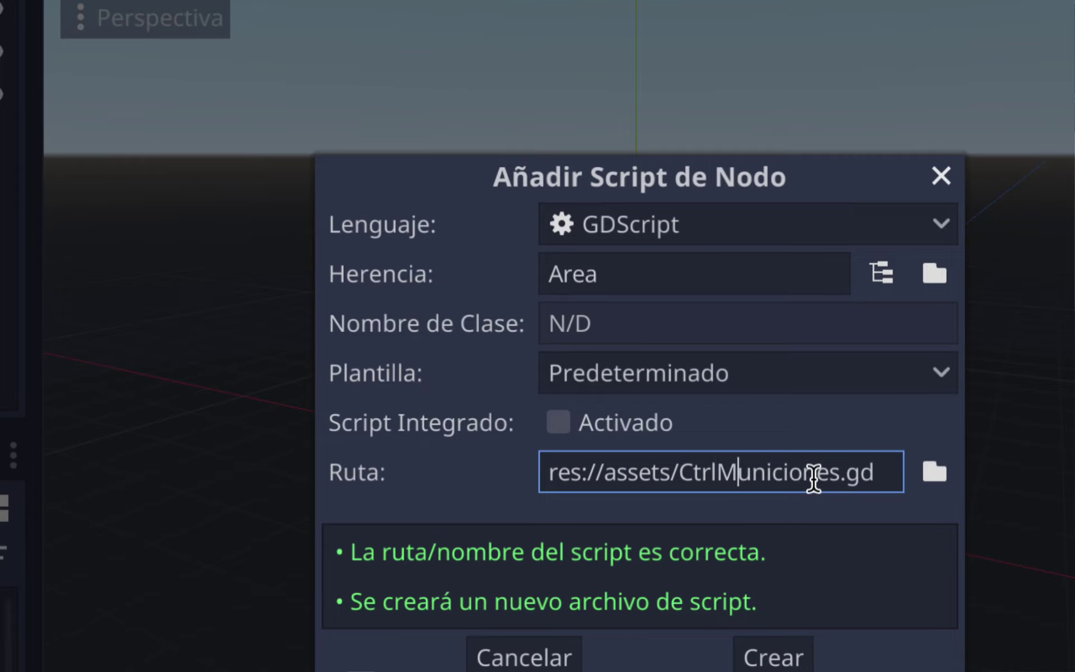
{"action": "key", "text": "Return"}
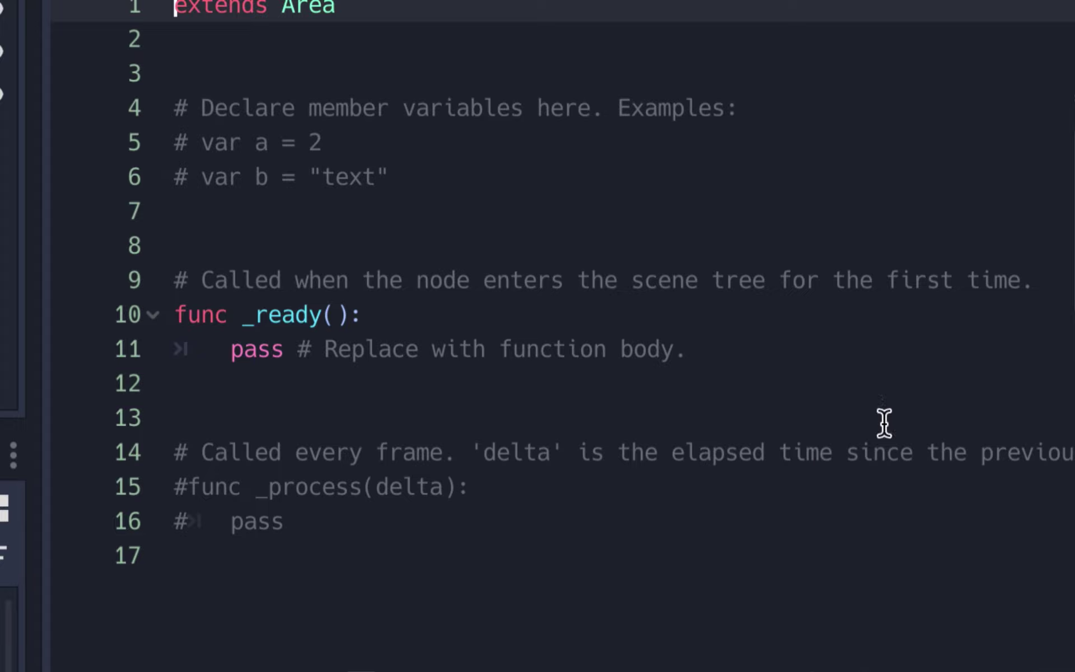
Delete the template code below the extends line in CtrlMuniciones.gd.
{"action": "left_click", "coordinate": [306, 527]}
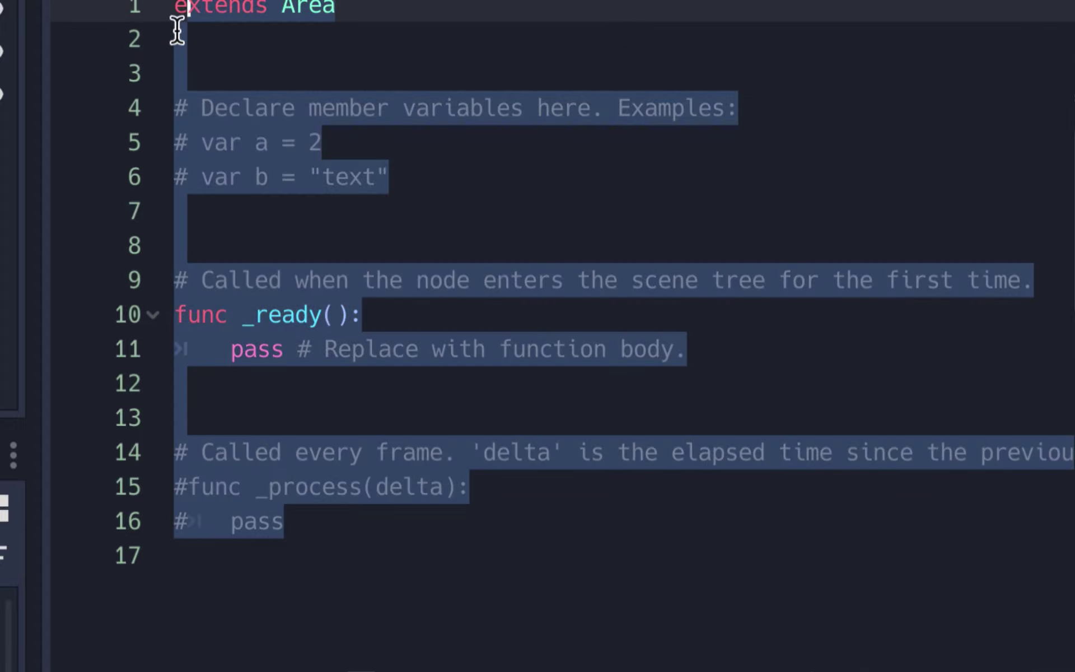
{"action": "left_click_drag", "start_coordinate": [306, 527], "coordinate": [157, 79]}
{"action": "key", "text": "BackSpace"}
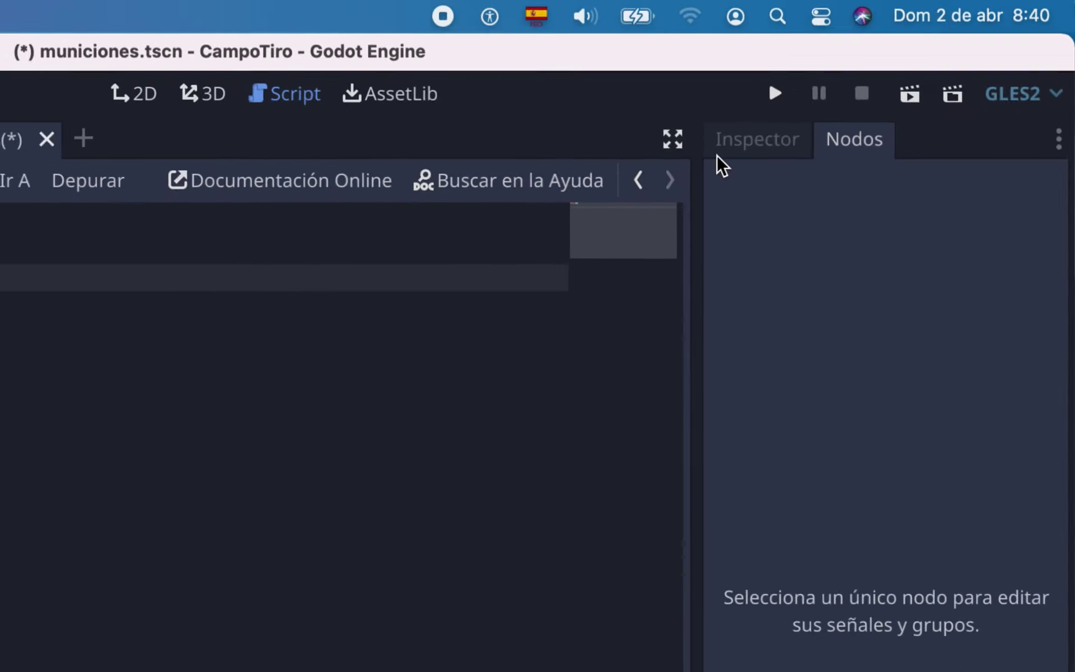
Start connecting the Municiones body_entered signal to a script method.
{"action": "left_click", "coordinate": [106, 144]}
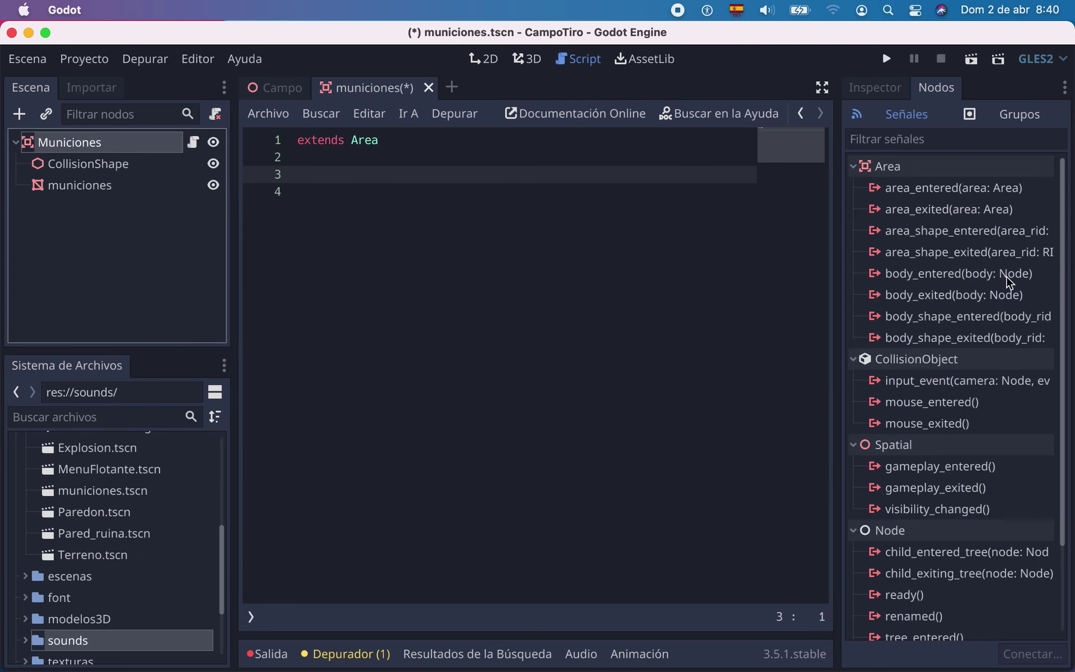
{"action": "mouse_move", "coordinate": [1003, 288]}
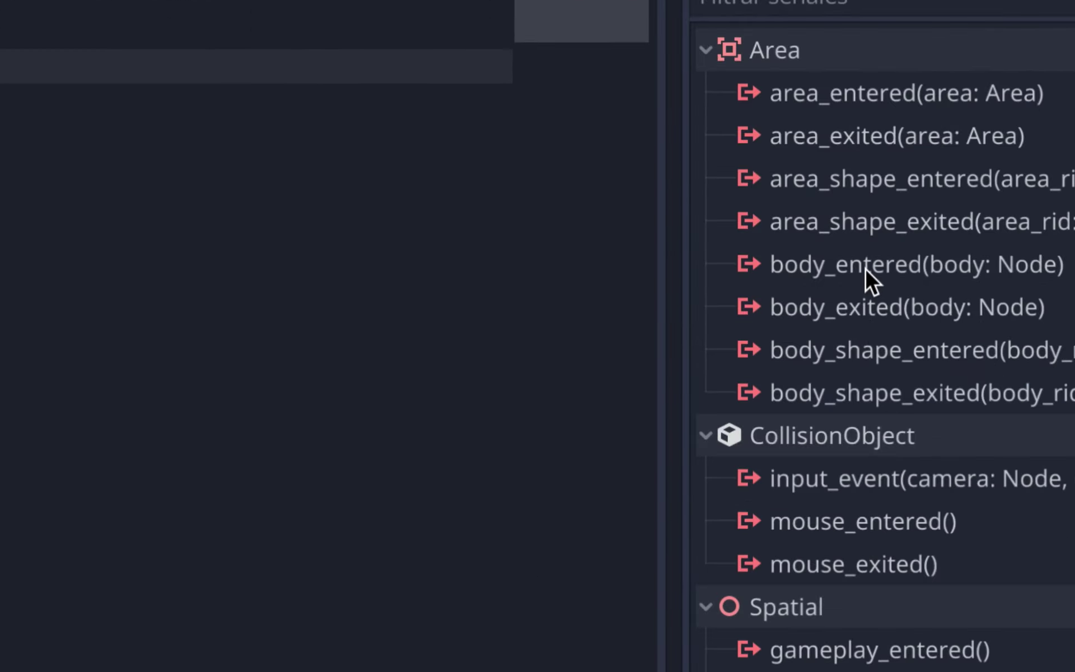
{"action": "left_click", "coordinate": [865, 269]}
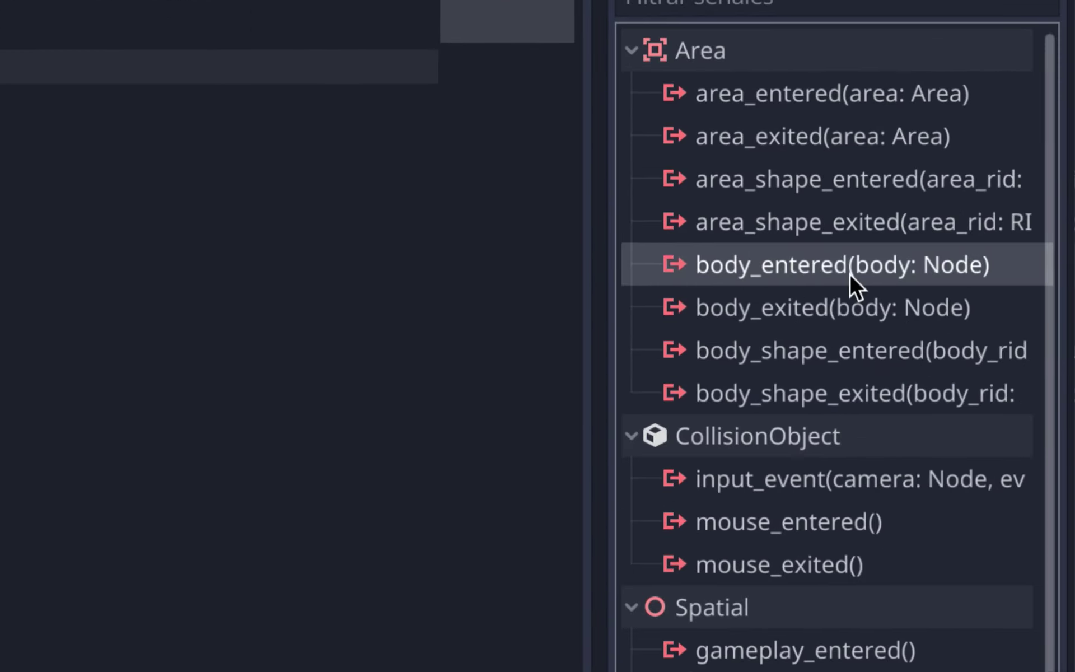
{"action": "double_click", "coordinate": [848, 269]}
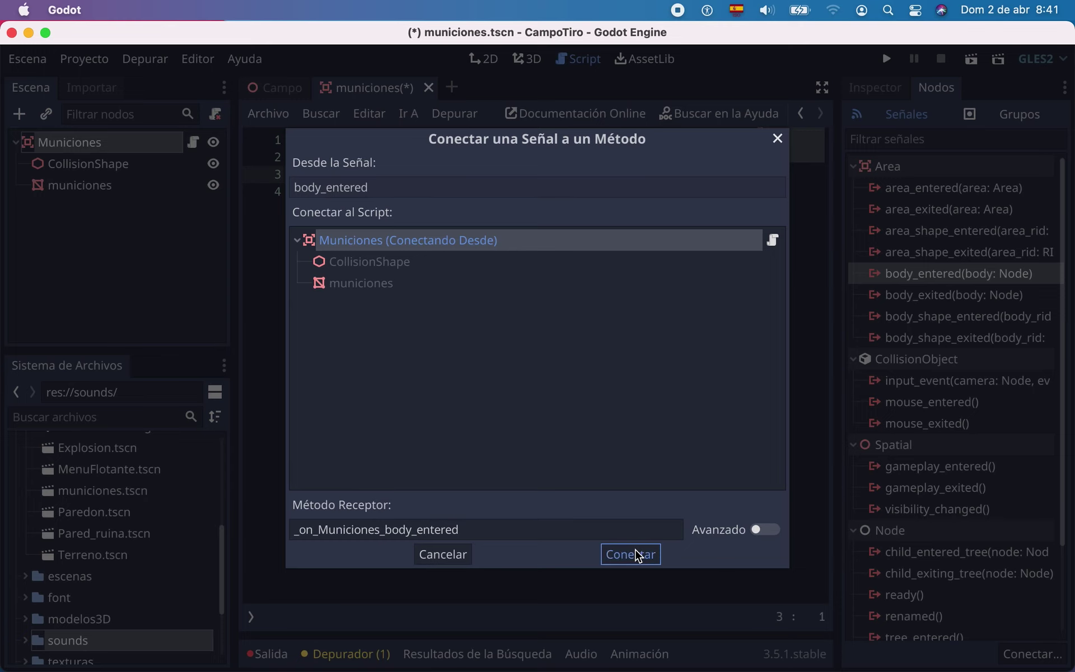
Create the _on_Municiones_body_entered handler and remove the extra blank lines above it.
{"action": "left_click", "coordinate": [637, 555]}
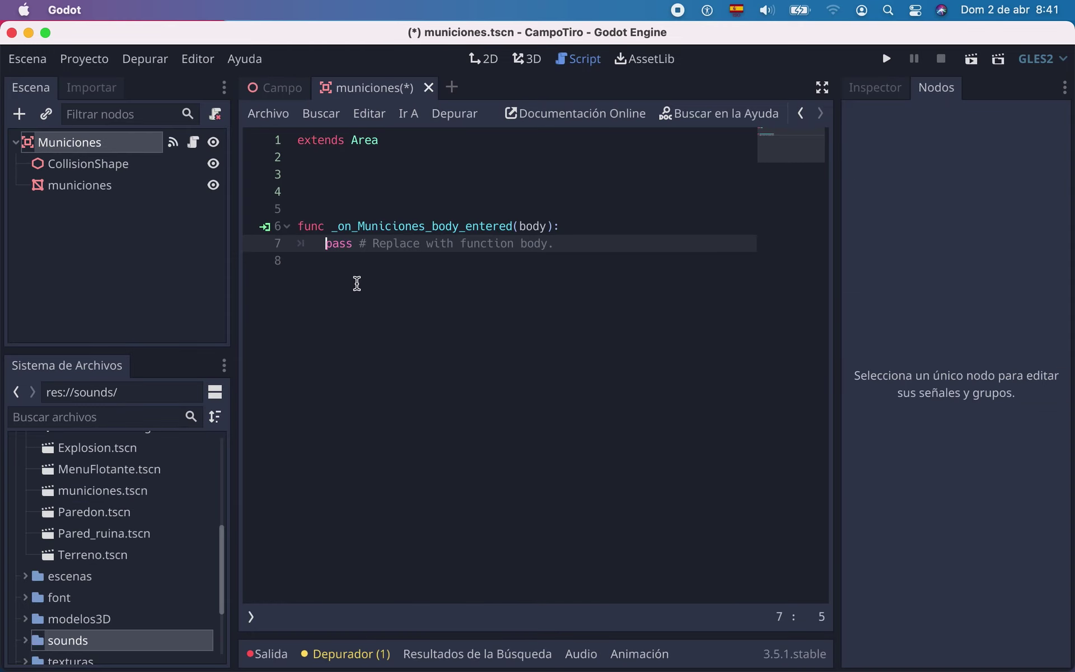
{"action": "left_click", "coordinate": [334, 196]}
{"action": "key", "text": "BackSpace"}
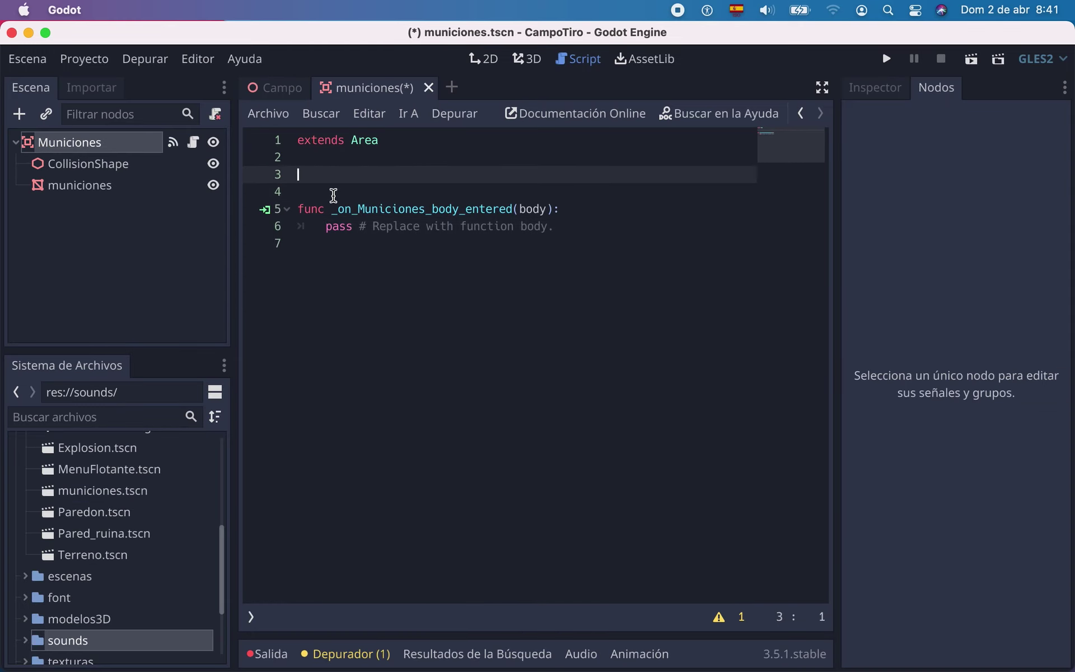
{"action": "key", "text": "BackSpace"}
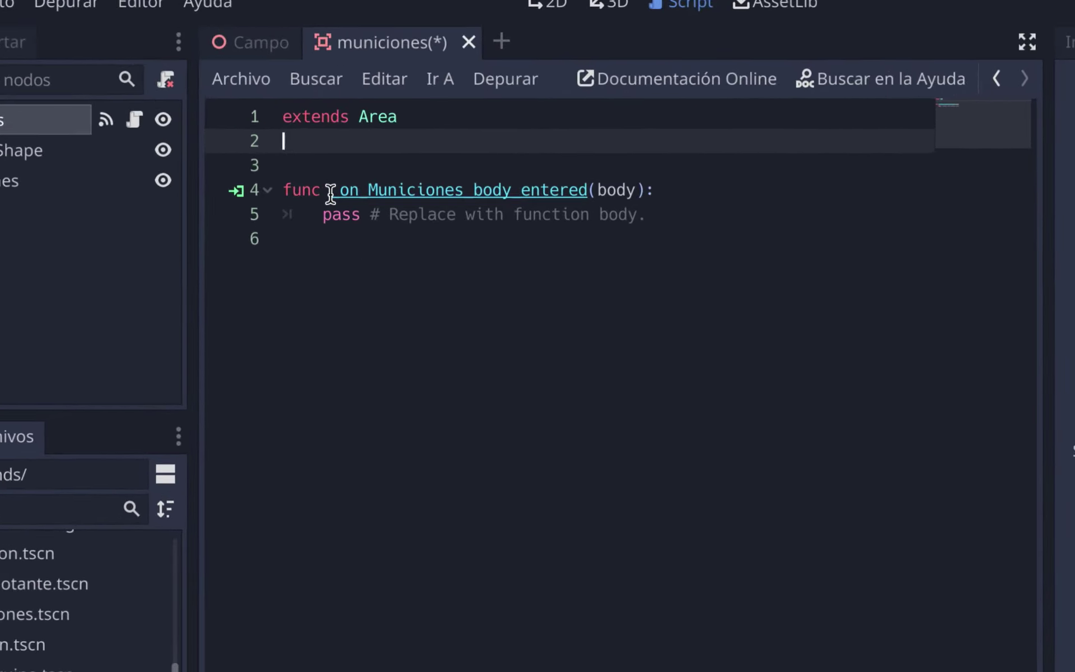
Replace the placeholder pass with Config.numBalas = 10 and add a line under the function header.
{"action": "left_click", "coordinate": [334, 209]}
{"action": "left_click_drag", "start_coordinate": [338, 221], "coordinate": [777, 227]}
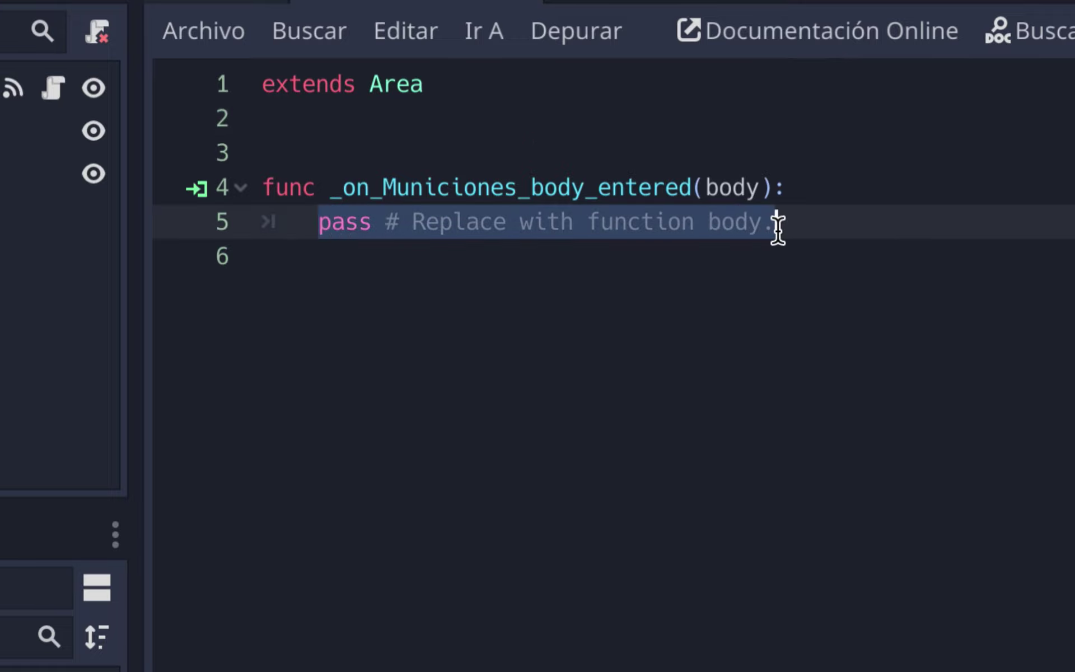
{"action": "type", "text": "Confi"}
{"action": "key", "text": "Return"}
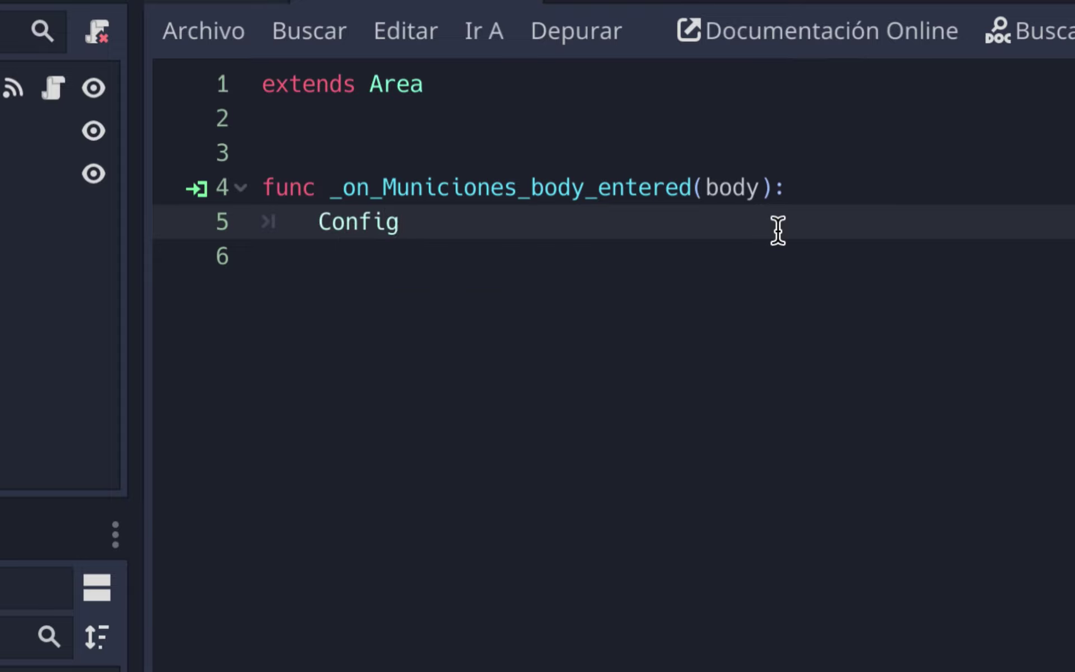
{"action": "type", "text": ".num"}
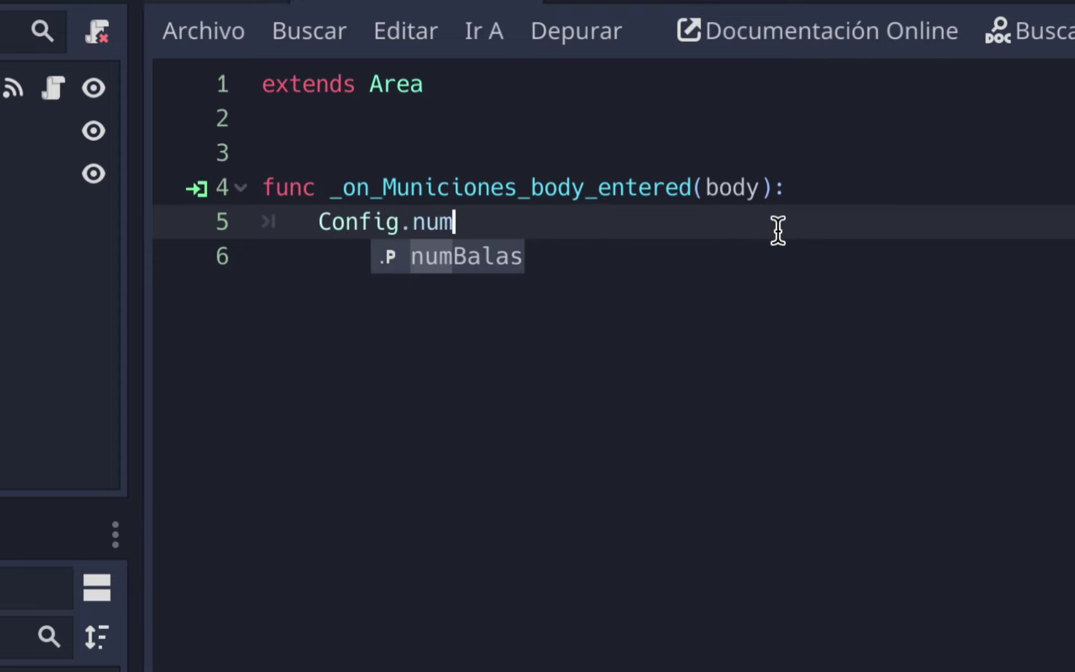
{"action": "key", "text": "Return"}
{"action": "type", "text": "= "}
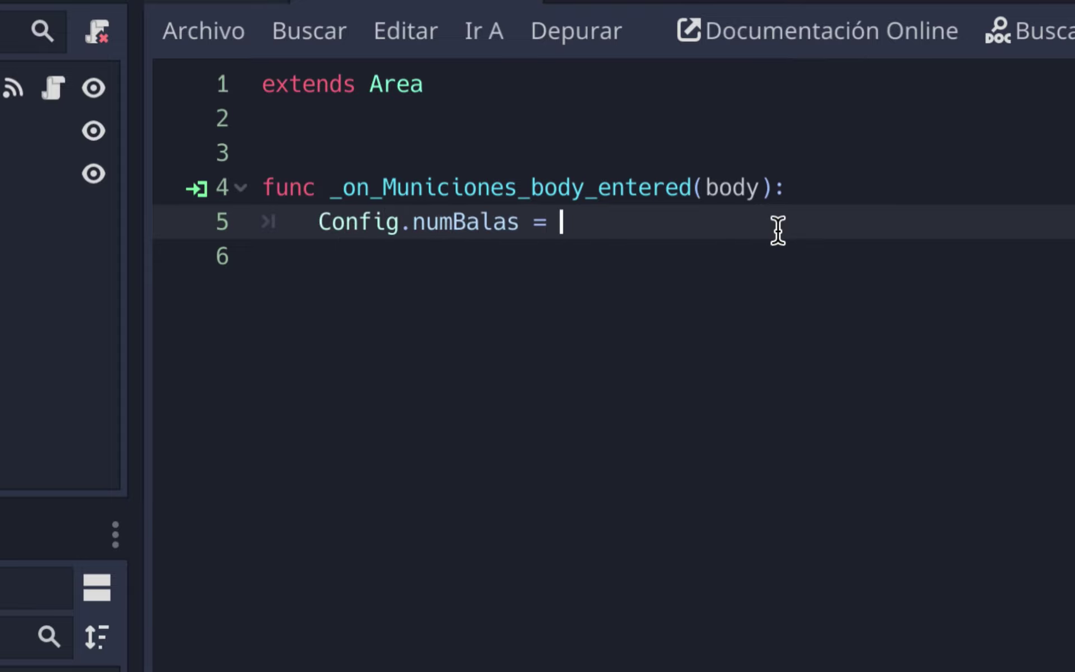
{"action": "type", "text": "10"}
{"action": "left_click_drag", "start_coordinate": [573, 223], "coordinate": [591, 226]}
{"action": "left_click", "coordinate": [597, 249]}
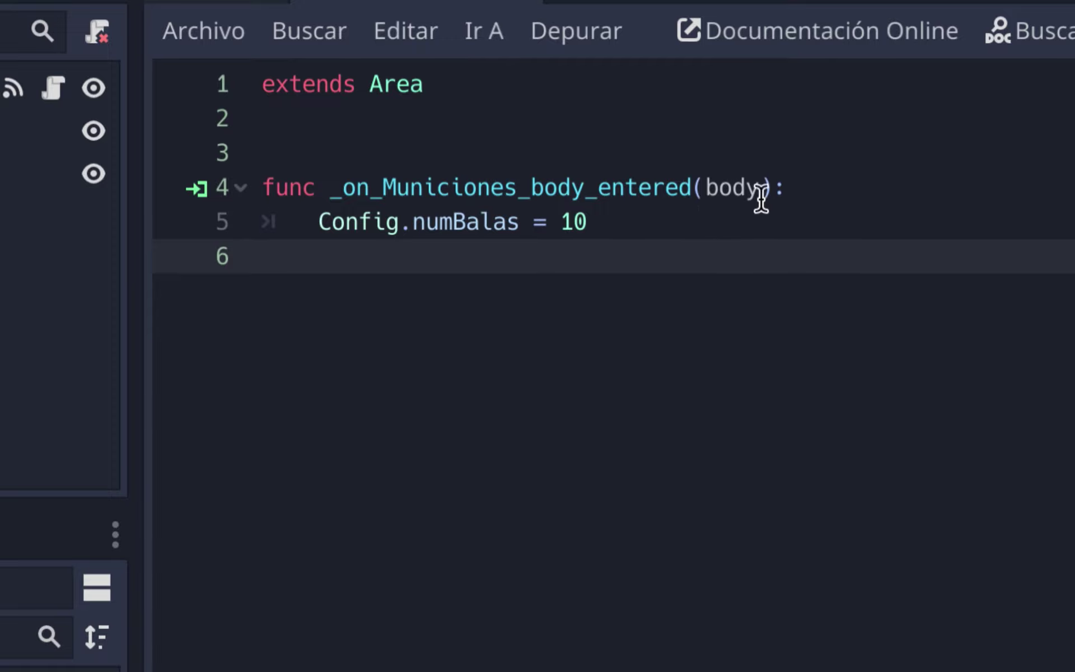
{"action": "left_click", "coordinate": [802, 175]}
{"action": "key", "text": "Return"}
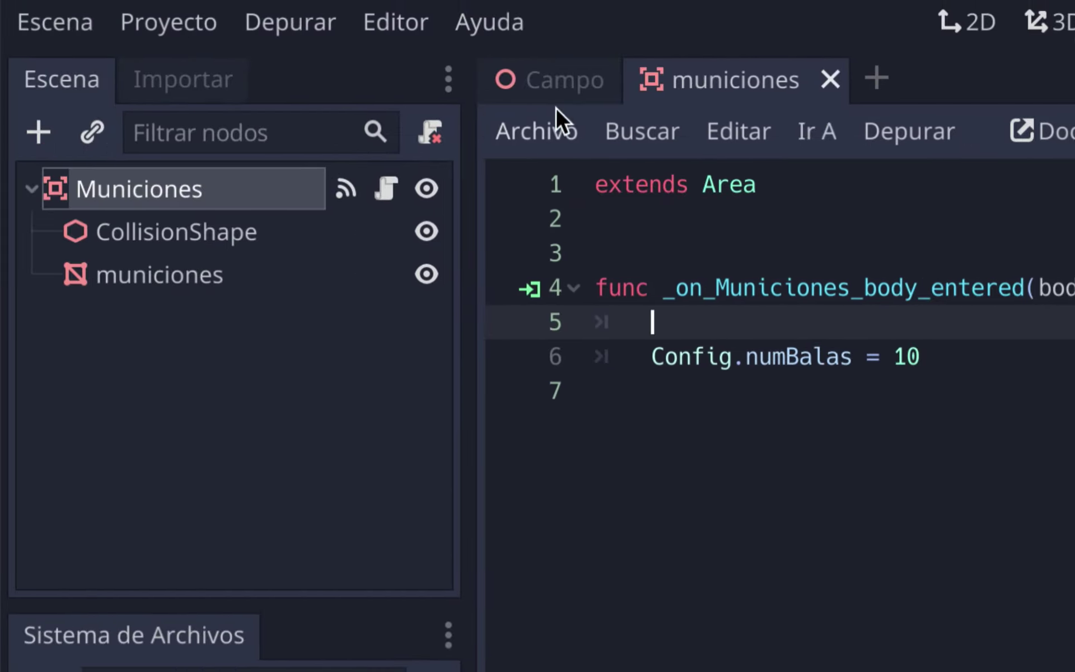
{"action": "left_click", "coordinate": [565, 92]}
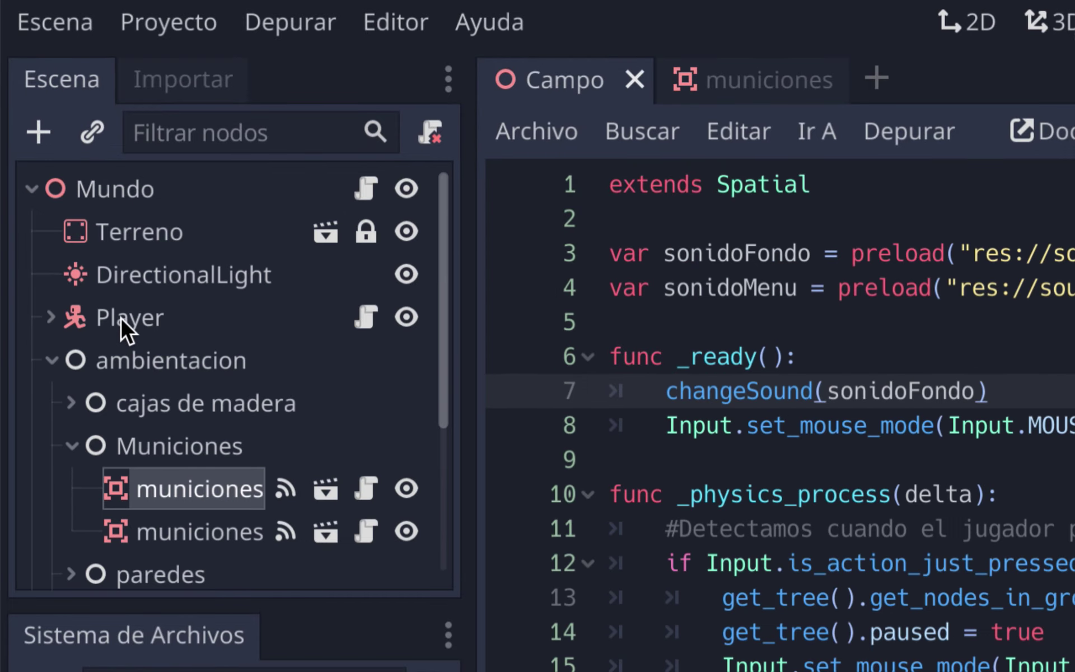
{"action": "left_click", "coordinate": [754, 82]}
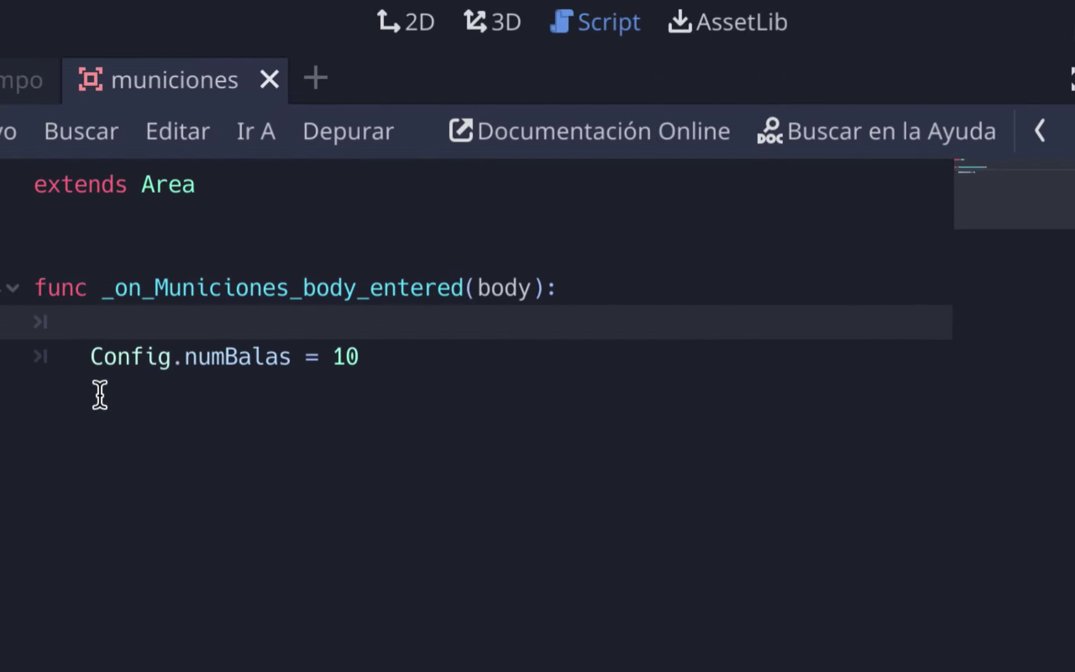
Write the condition if body.get_name() == "Player" on line 5.
{"action": "type", "text": "if"}
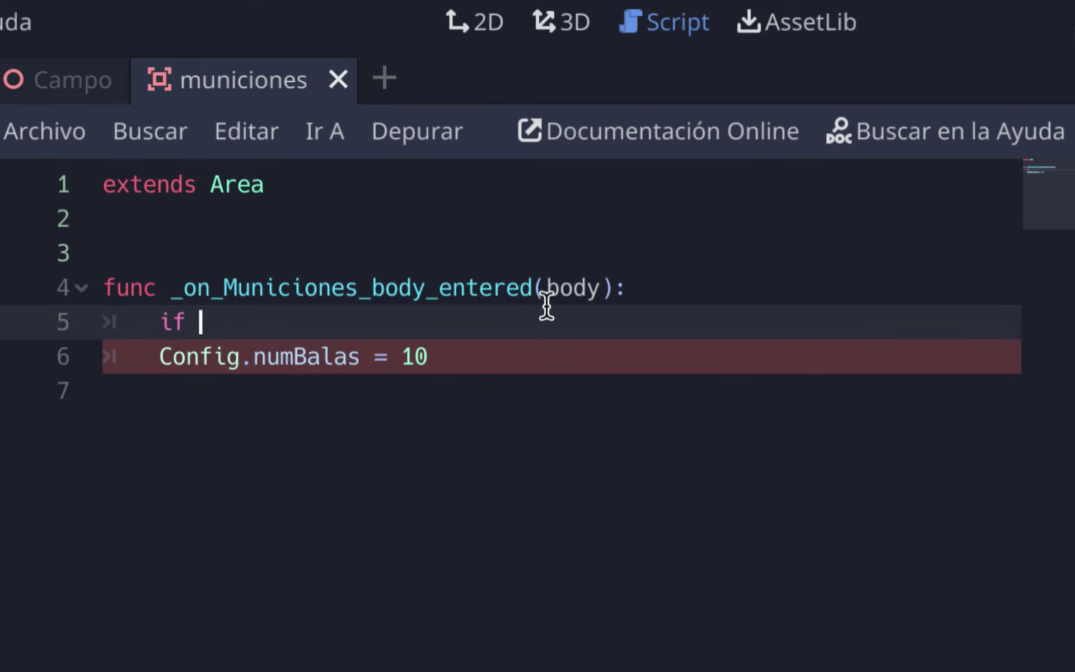
{"action": "left_click", "coordinate": [553, 290]}
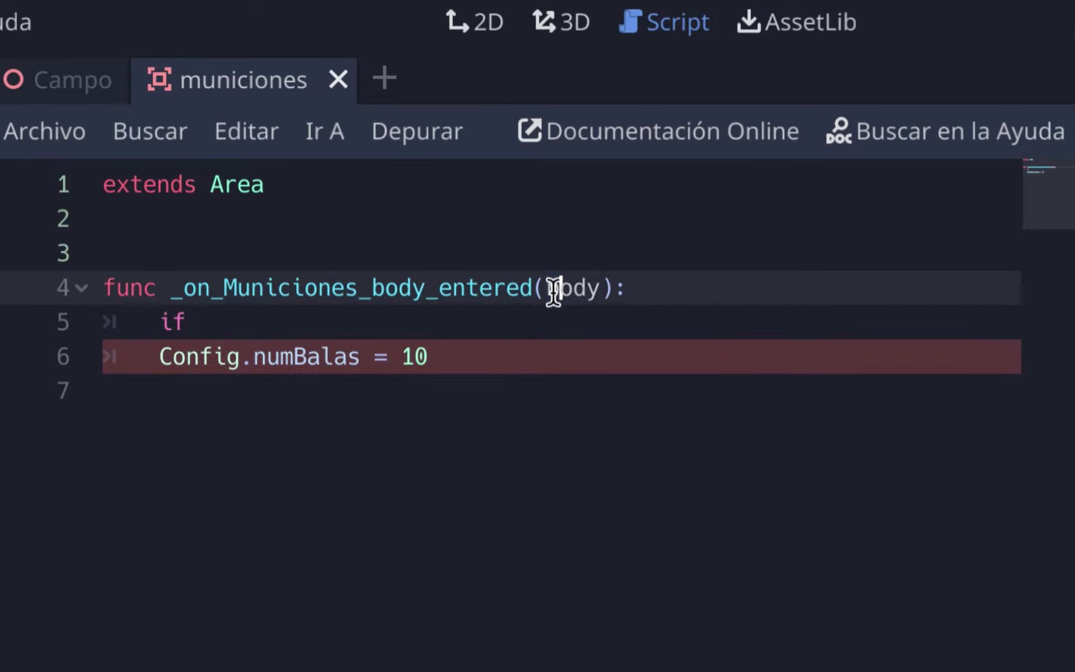
{"action": "left_click", "coordinate": [313, 323]}
{"action": "type", "text": "b"}
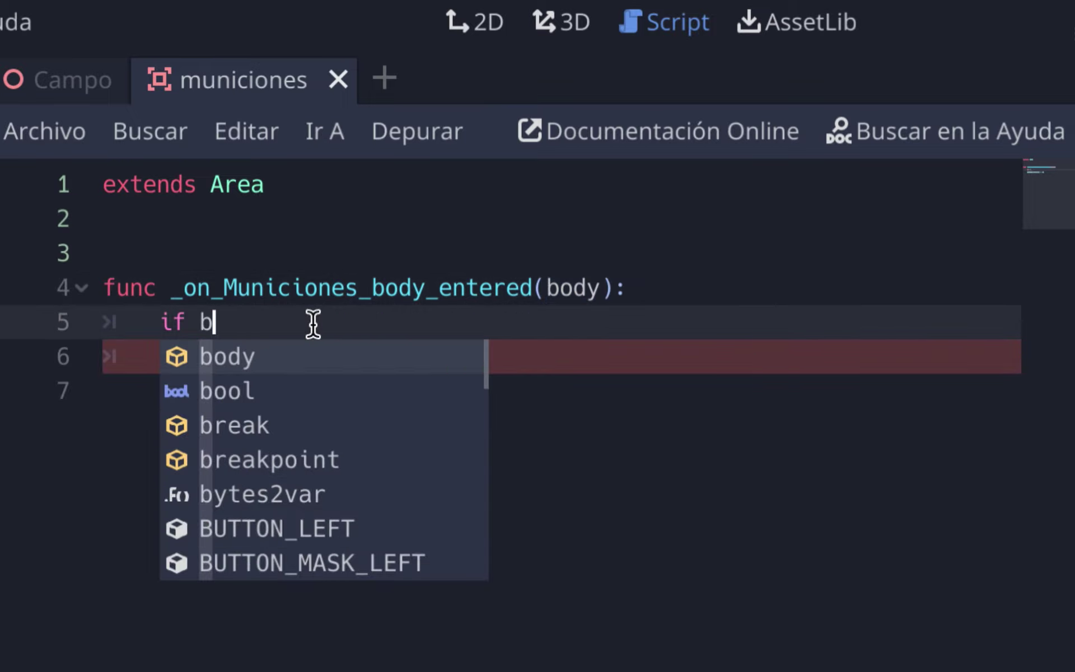
{"action": "key", "text": "Return"}
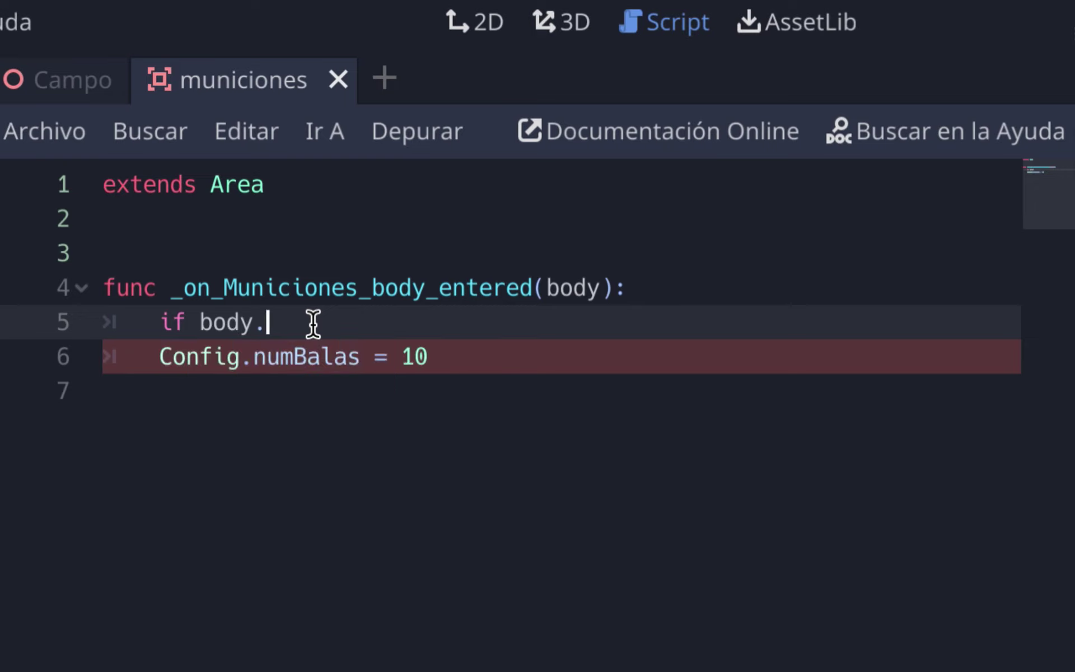
{"action": "type", "text": "get_name() == "}
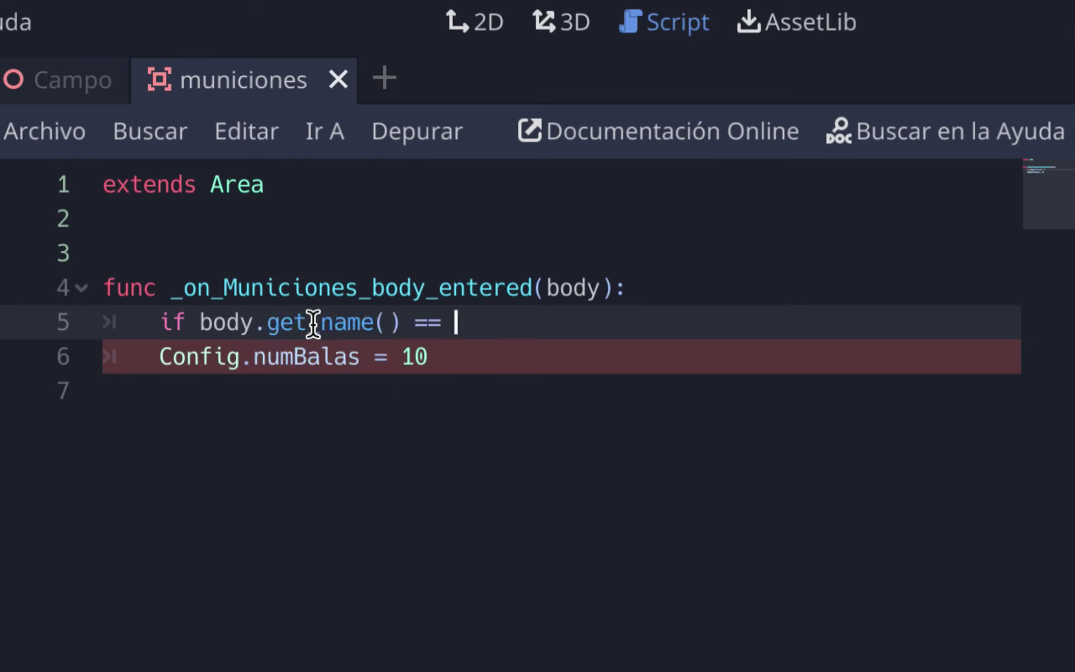
{"action": "type", "text": "\"Player"}
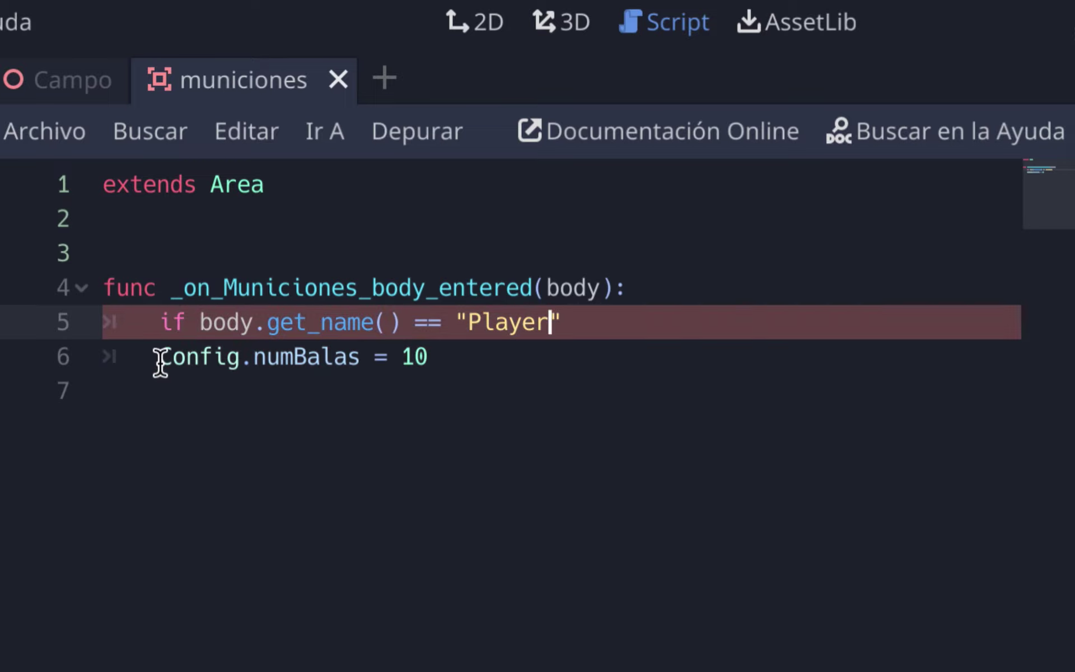
Indent Config.numBalas = 10 under the Player condition and end the condition with a colon.
{"action": "left_click", "coordinate": [159, 361]}
{"action": "key", "text": "Tab"}
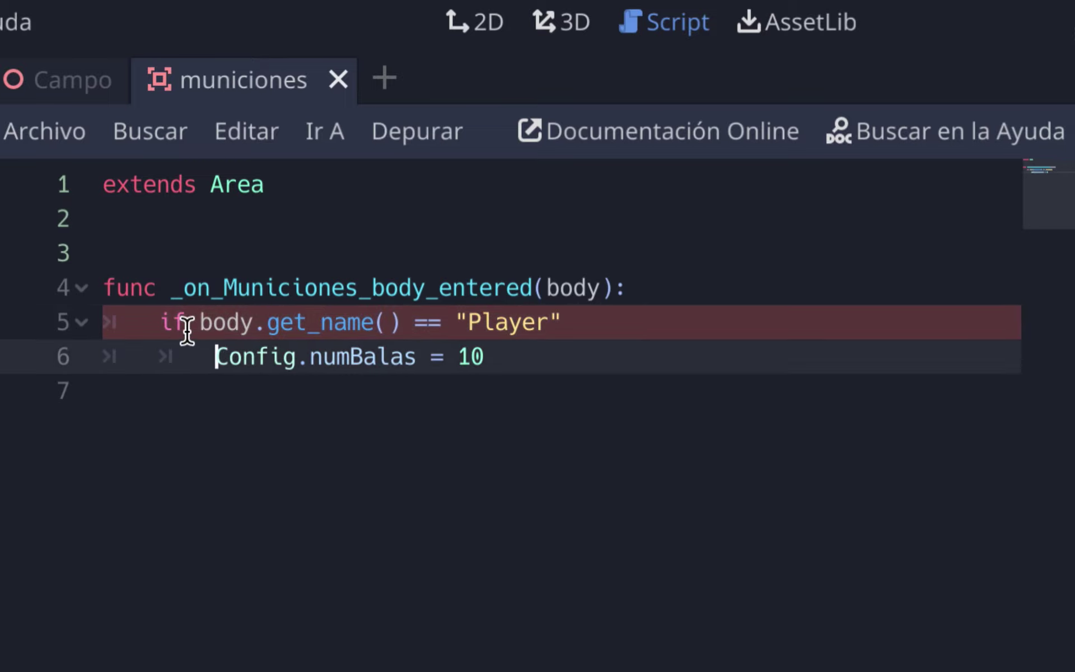
{"action": "left_click", "coordinate": [319, 429]}
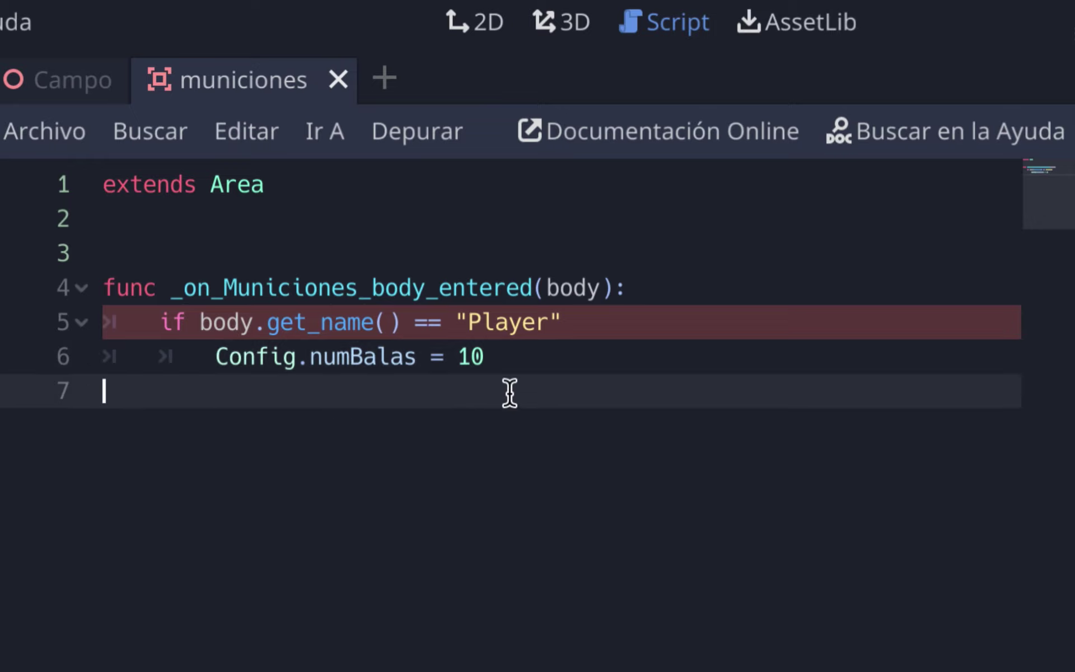
{"action": "left_click", "coordinate": [564, 319]}
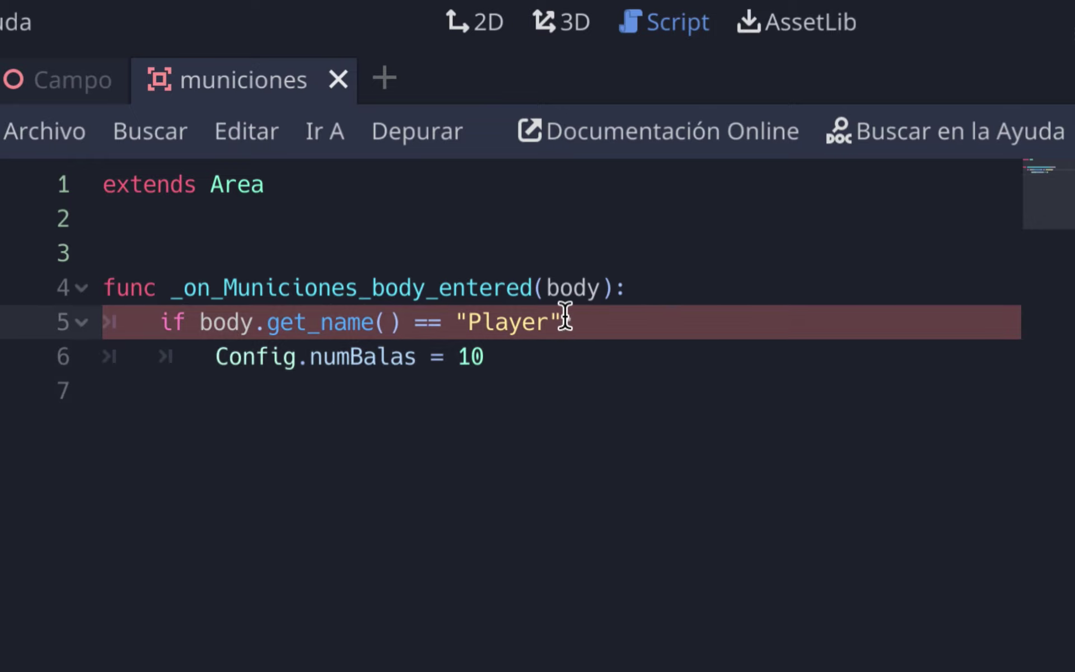
{"action": "type", "text": ":"}
{"action": "left_click", "coordinate": [582, 439]}
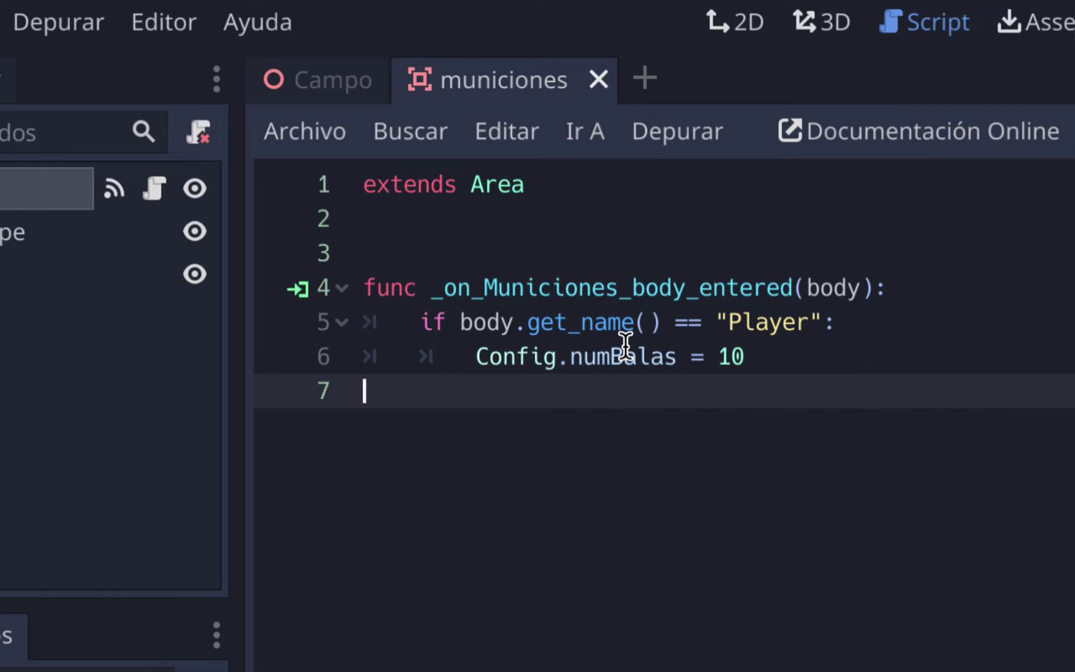
{"action": "left_click_drag", "start_coordinate": [421, 322], "coordinate": [856, 327]}
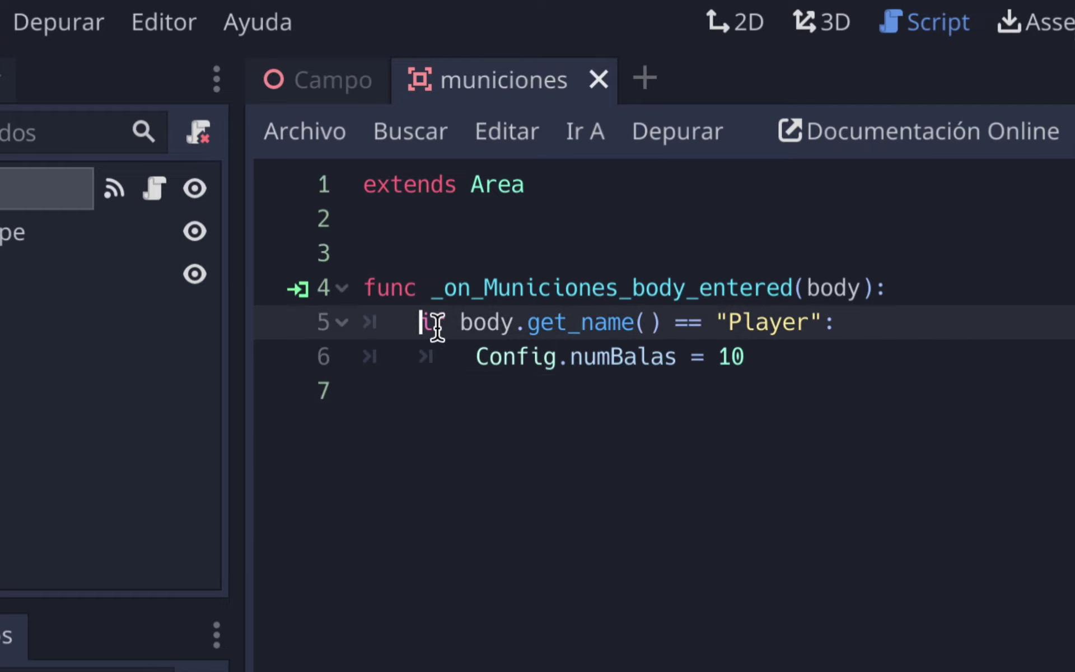
{"action": "double_click", "coordinate": [823, 288]}
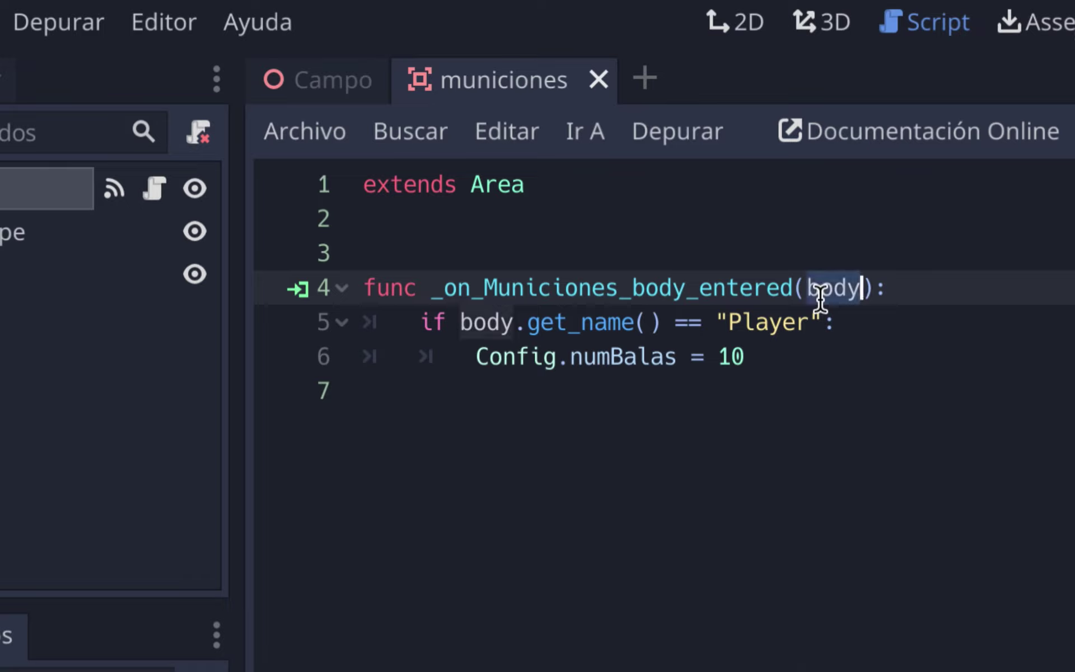
{"action": "double_click", "coordinate": [547, 329]}
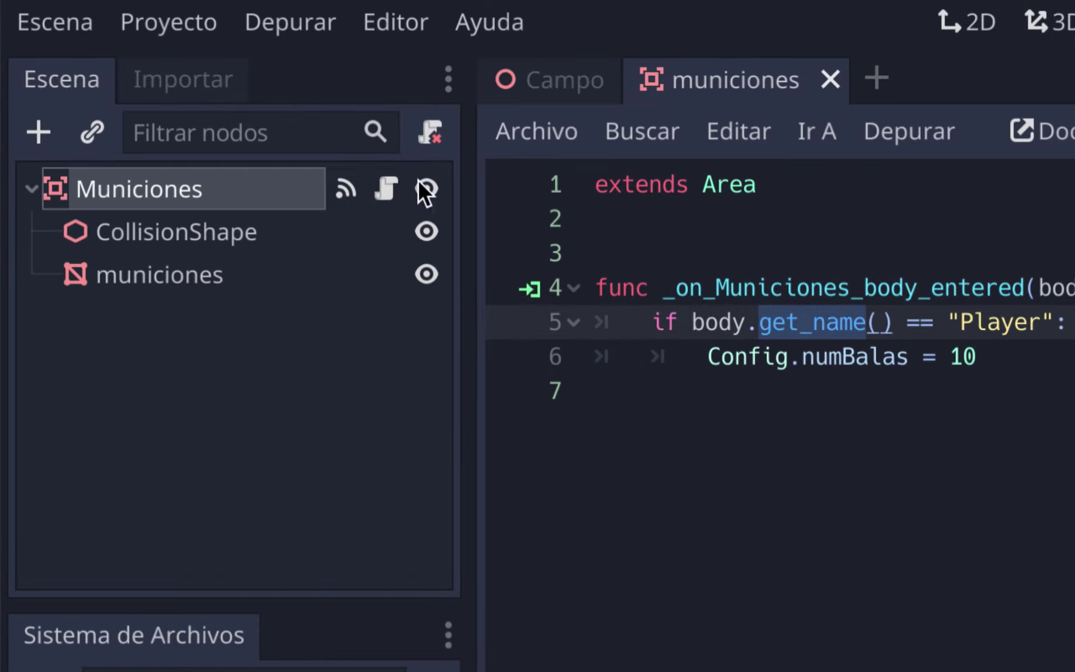
Save the municiones scene.
{"action": "left_click", "coordinate": [592, 76]}
{"action": "left_click", "coordinate": [119, 308]}
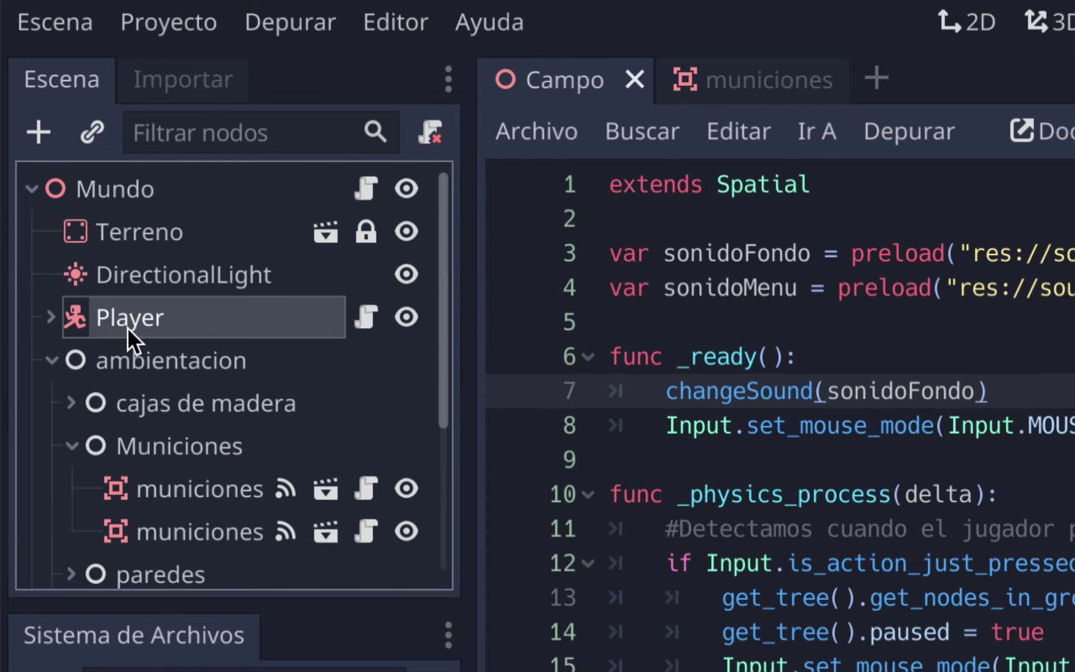
{"action": "left_click", "coordinate": [750, 84]}
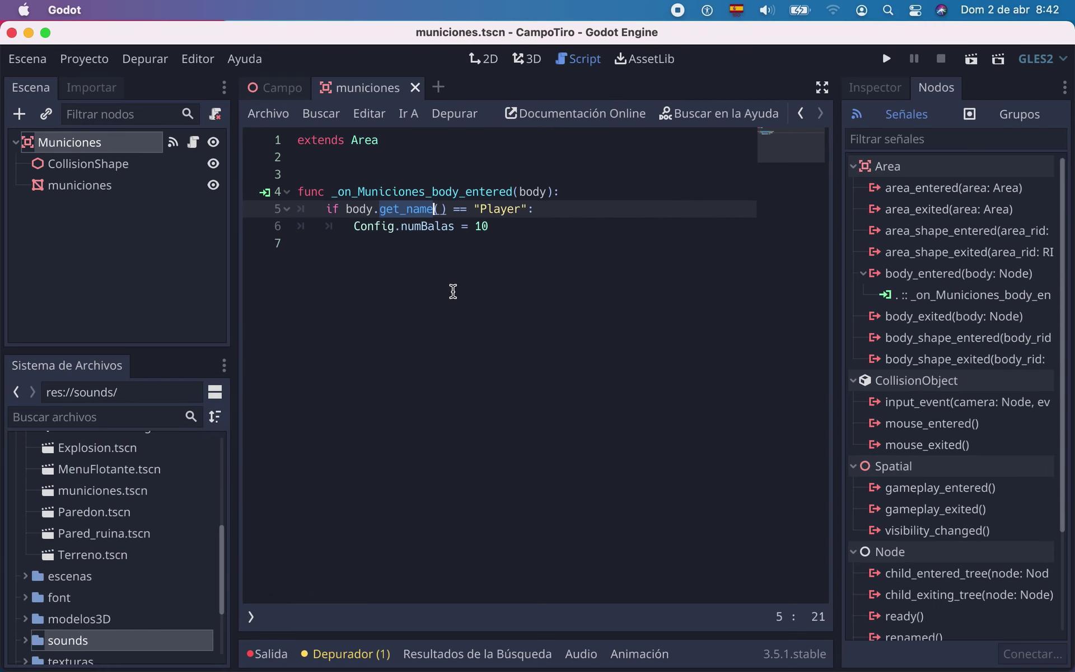
{"action": "key", "text": "super+s"}
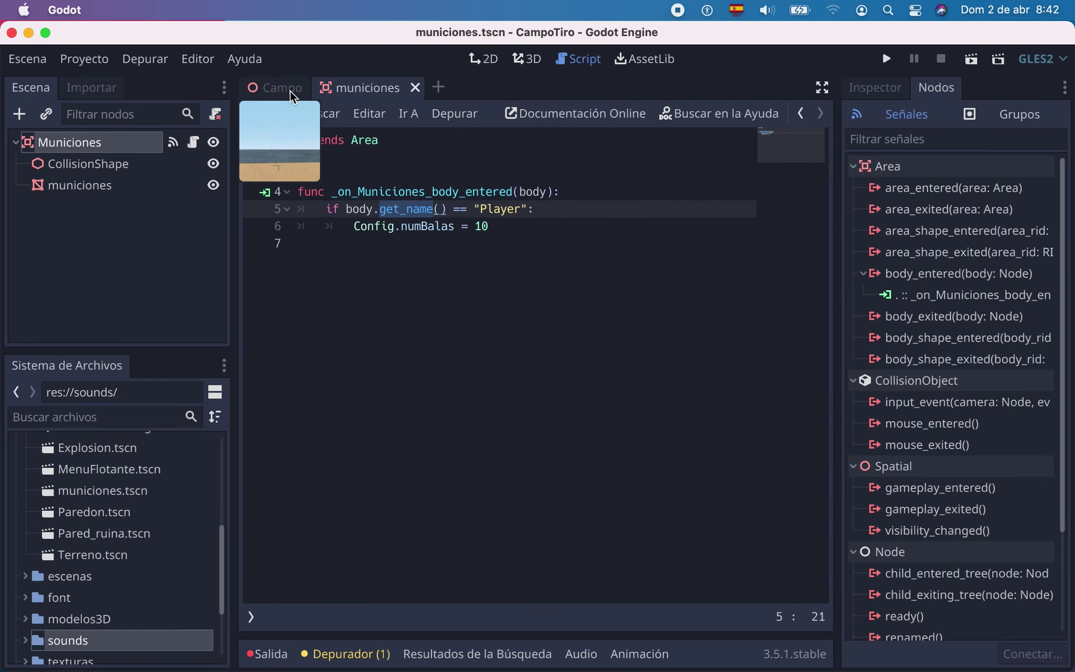
Show the Campo scene in 3D from a high angle, focused on the ammo pickup.
{"action": "left_click", "coordinate": [290, 91]}
{"action": "left_click", "coordinate": [527, 59]}
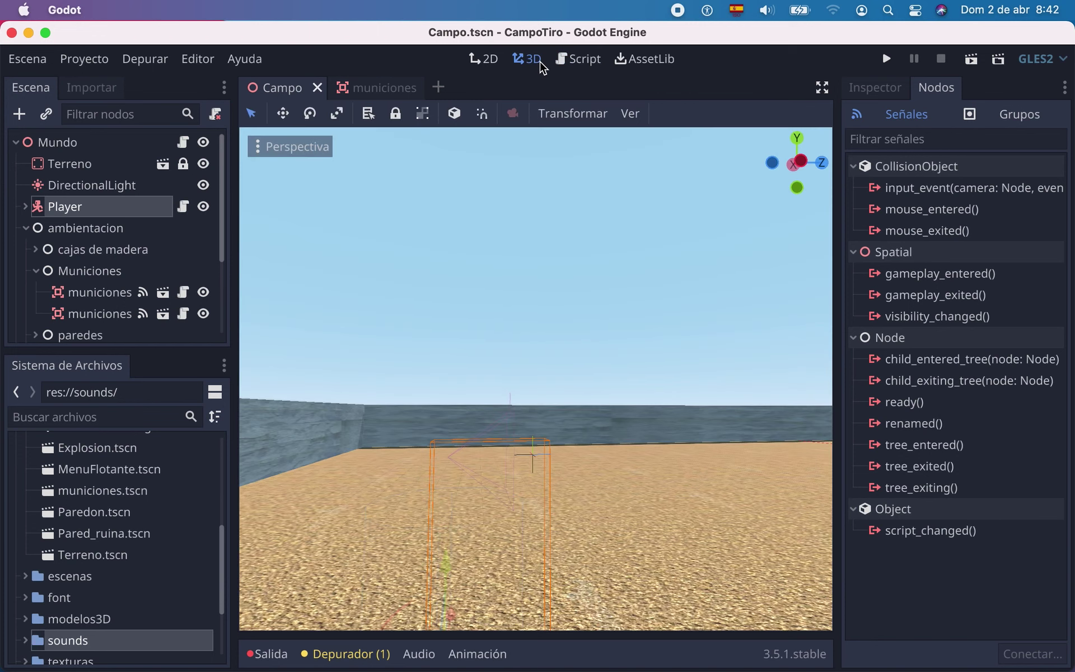
{"action": "left_click", "coordinate": [90, 295]}
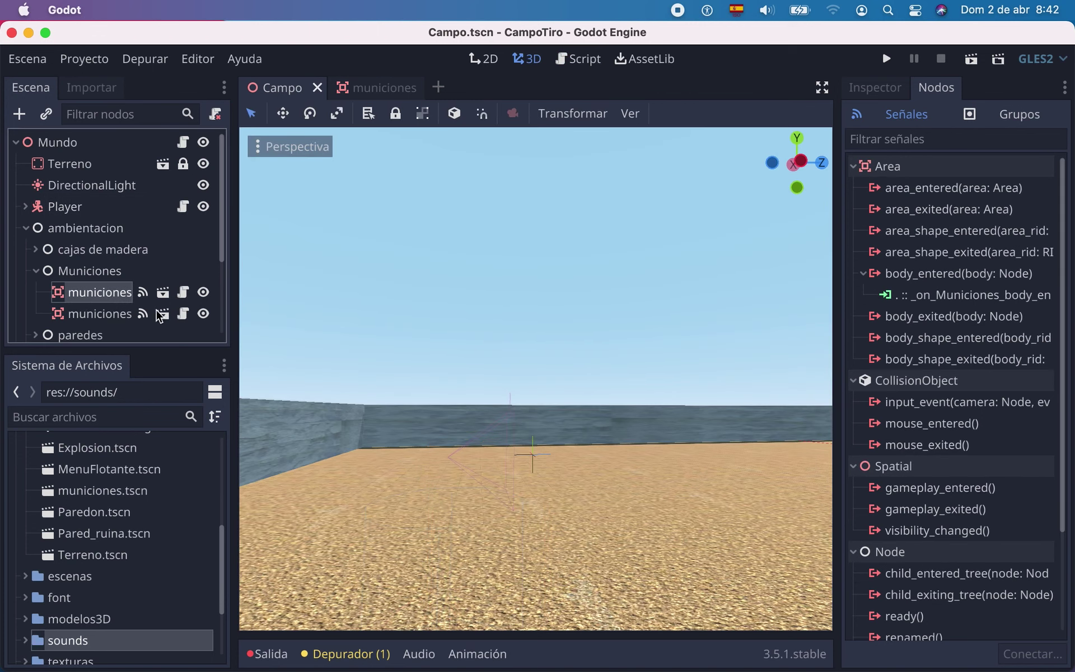
{"action": "scroll", "coordinate": [412, 344], "scroll_direction": "up", "scroll_amount": 3}
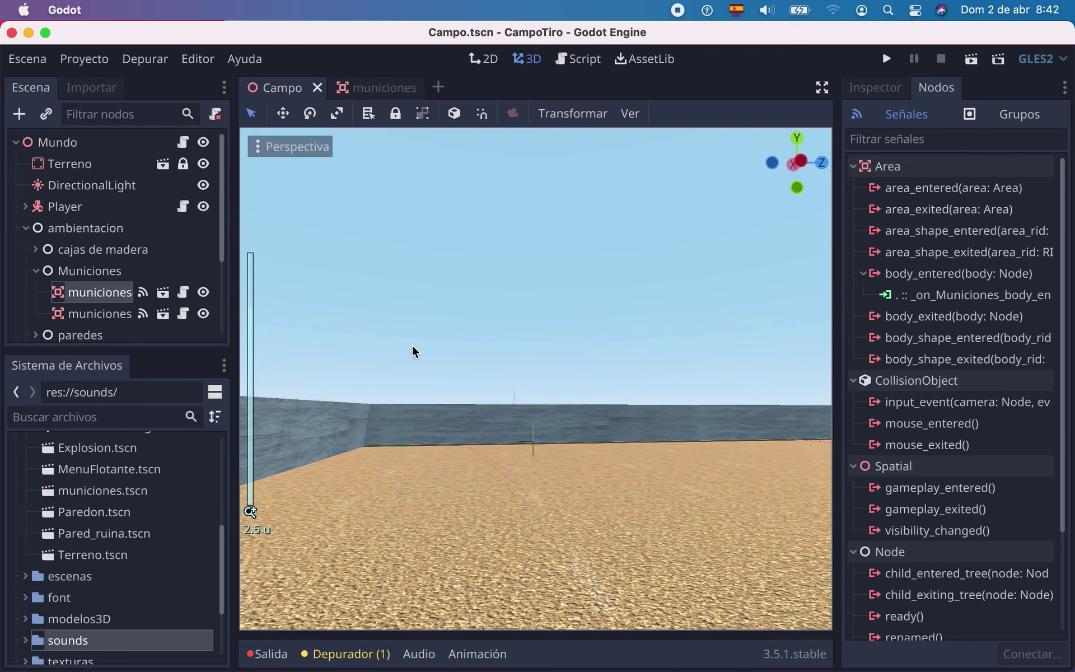
{"action": "scroll", "coordinate": [414, 344], "scroll_direction": "up", "scroll_amount": 3}
{"action": "scroll", "coordinate": [416, 344], "scroll_direction": "down", "scroll_amount": 5}
{"action": "left_click_drag", "start_coordinate": [797, 162], "coordinate": [801, 174]}
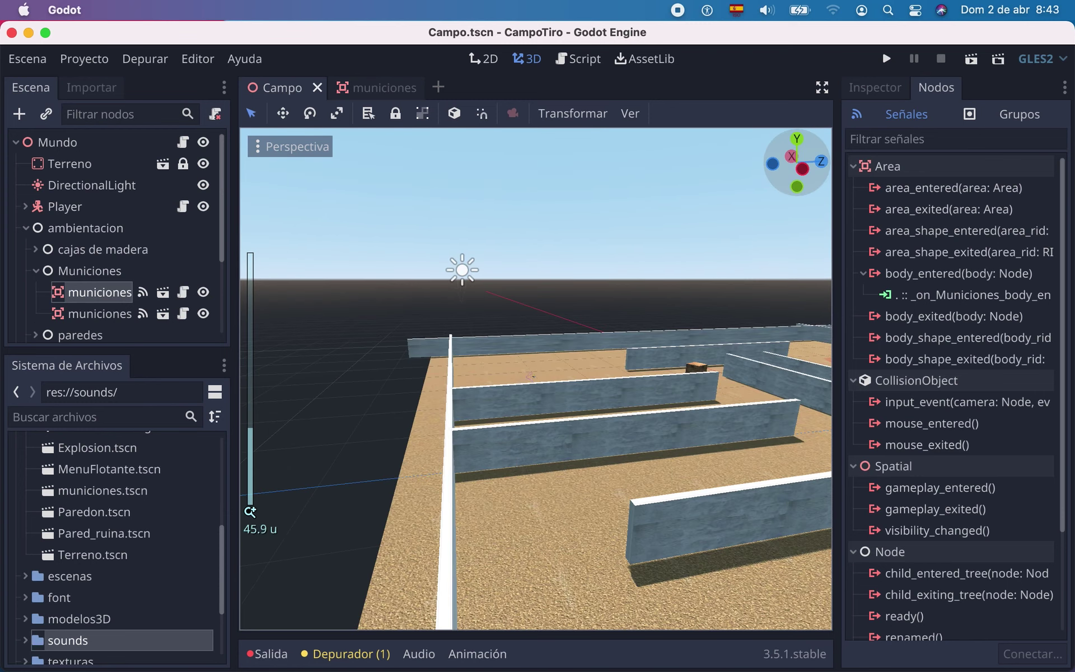
{"action": "middle_click_drag", "start_coordinate": [531, 376], "coordinate": [559, 336]}
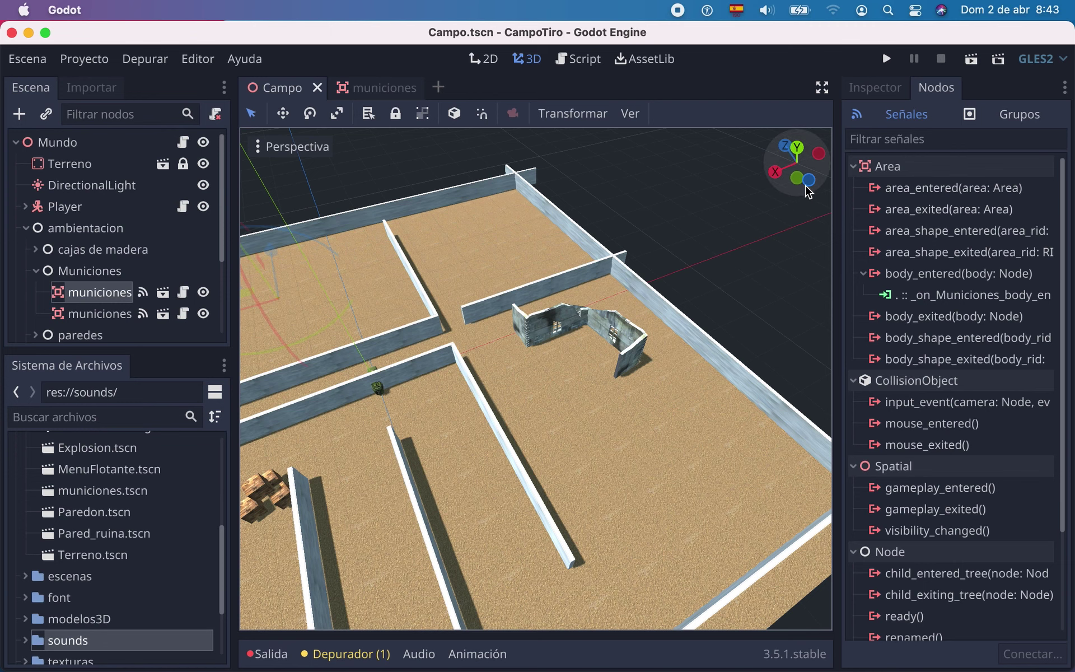
{"action": "mouse_move", "coordinate": [808, 192]}
{"action": "left_mouse_down"}
{"action": "mouse_move", "coordinate": [806, 218]}
{"action": "mouse_move", "coordinate": [110, 211]}
{"action": "left_mouse_up"}
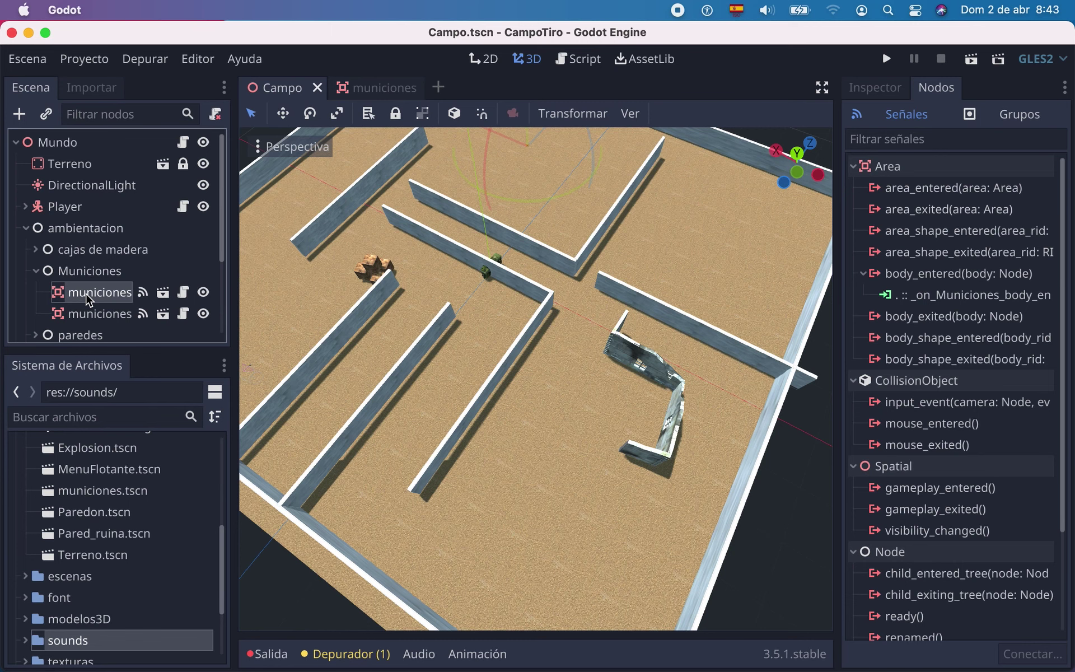
{"action": "double_click", "coordinate": [56, 295]}
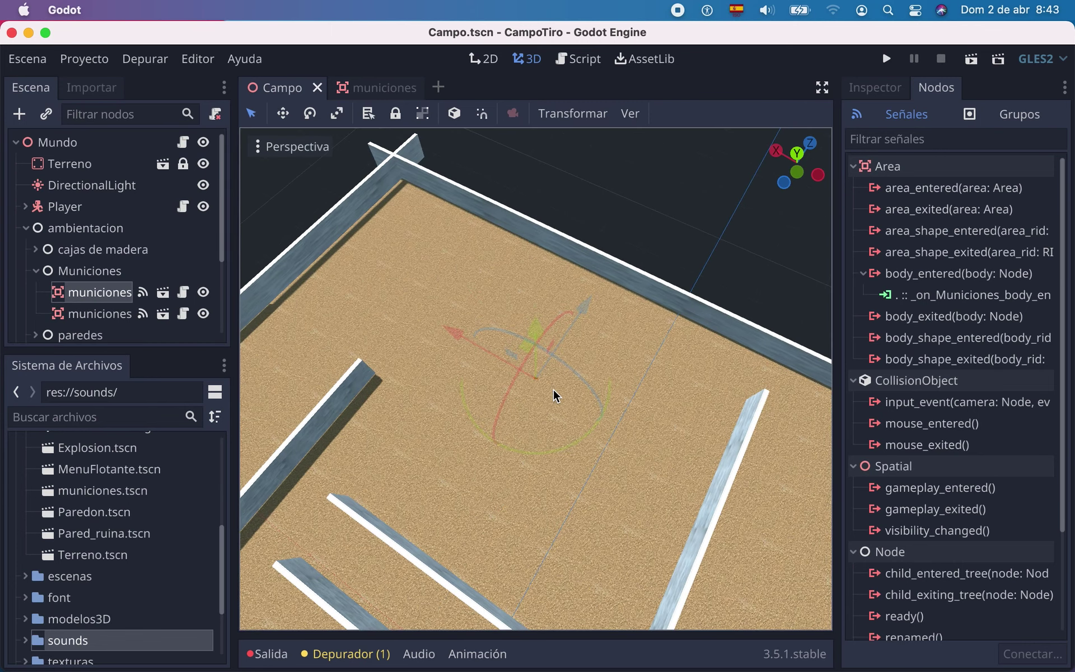
{"action": "scroll", "coordinate": [555, 395], "scroll_direction": "down", "scroll_amount": 8}
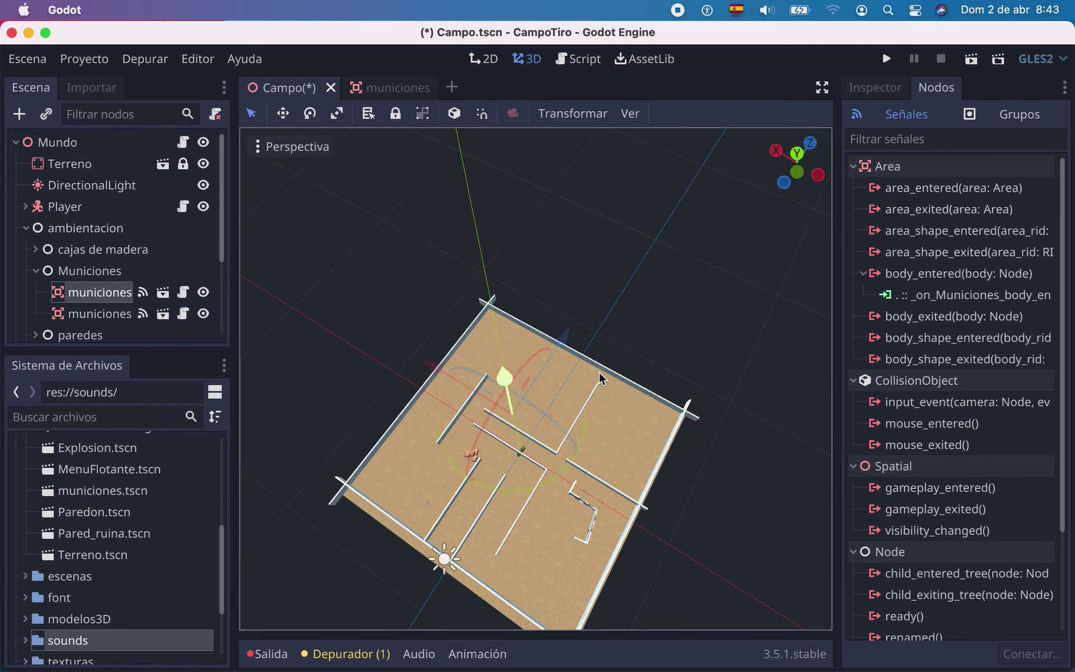
Move the ammo pickup along Z, X and Y so it sits beside the wooden crates.
{"action": "left_click_drag", "start_coordinate": [564, 338], "coordinate": [533, 390]}
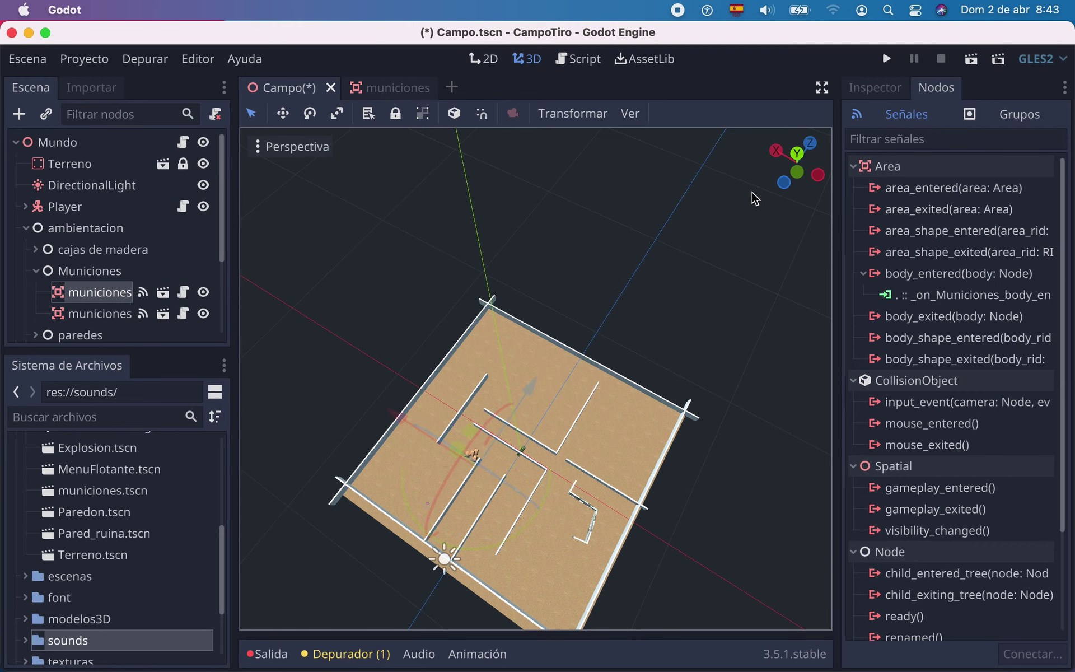
{"action": "left_click_drag", "start_coordinate": [788, 169], "coordinate": [796, 184]}
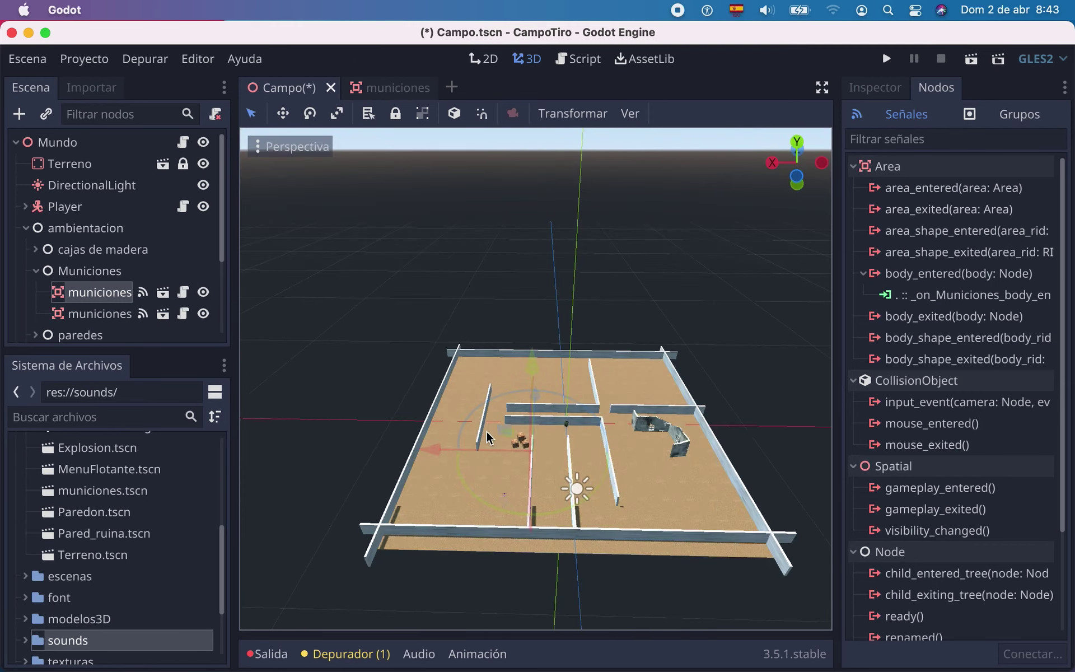
{"action": "left_click_drag", "start_coordinate": [439, 454], "coordinate": [408, 457]}
{"action": "key", "text": "f"}
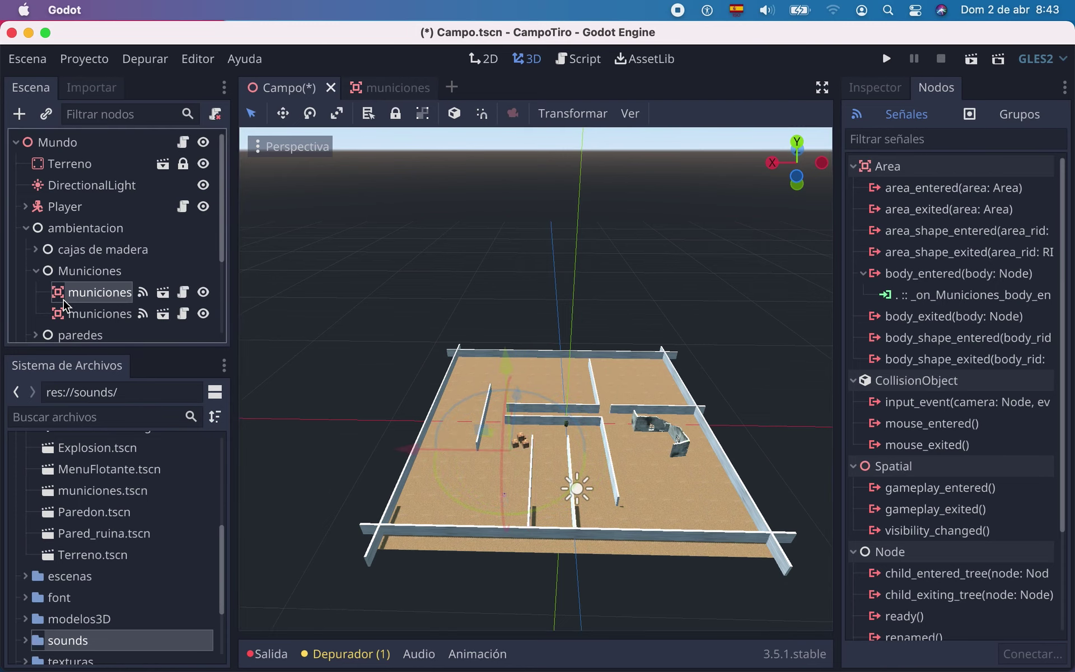
{"action": "scroll", "coordinate": [546, 417], "scroll_direction": "up", "scroll_amount": 3}
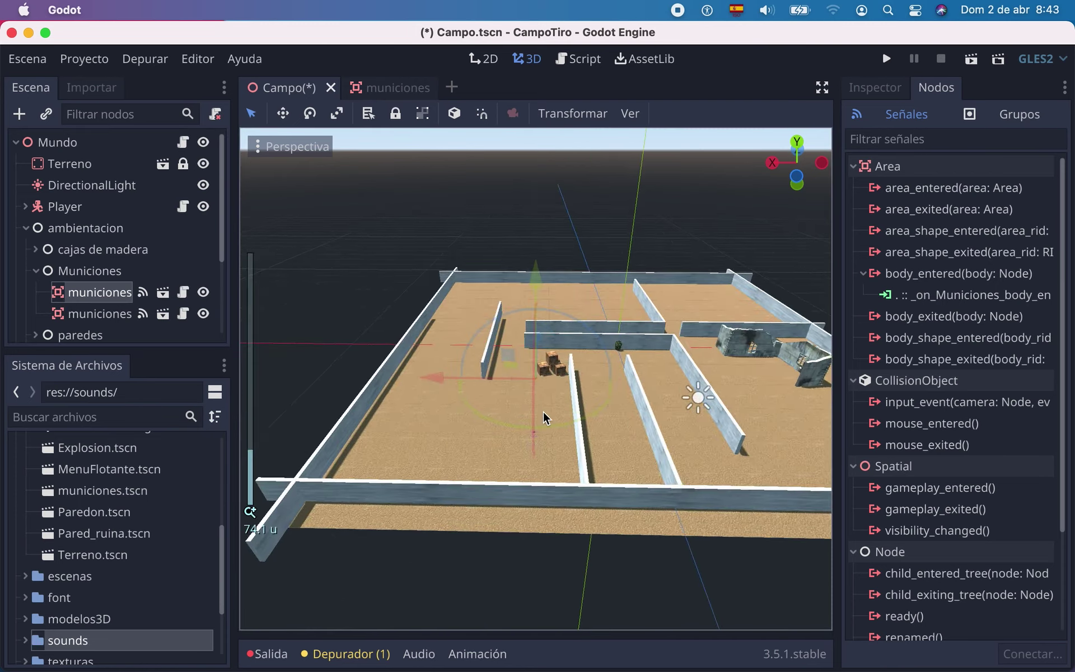
{"action": "scroll", "coordinate": [546, 417], "scroll_direction": "up", "scroll_amount": 3}
{"action": "scroll", "coordinate": [546, 417], "scroll_direction": "up", "scroll_amount": 2}
{"action": "scroll", "coordinate": [546, 417], "scroll_direction": "up", "scroll_amount": 3}
{"action": "scroll", "coordinate": [545, 417], "scroll_direction": "up", "scroll_amount": 2}
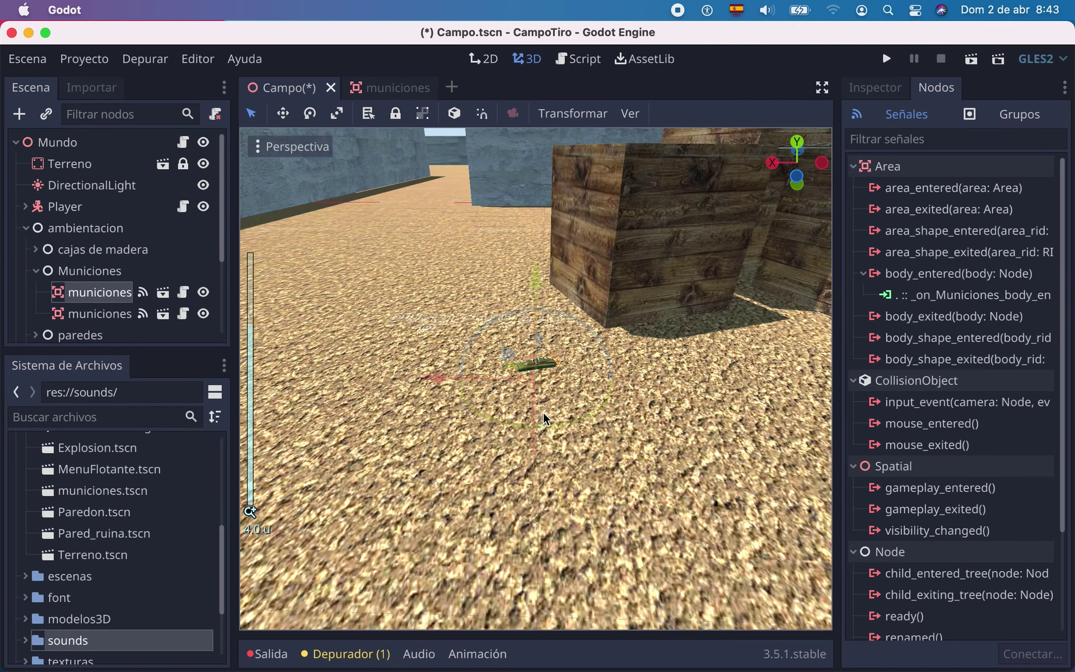
{"action": "left_click_drag", "start_coordinate": [541, 304], "coordinate": [535, 267]}
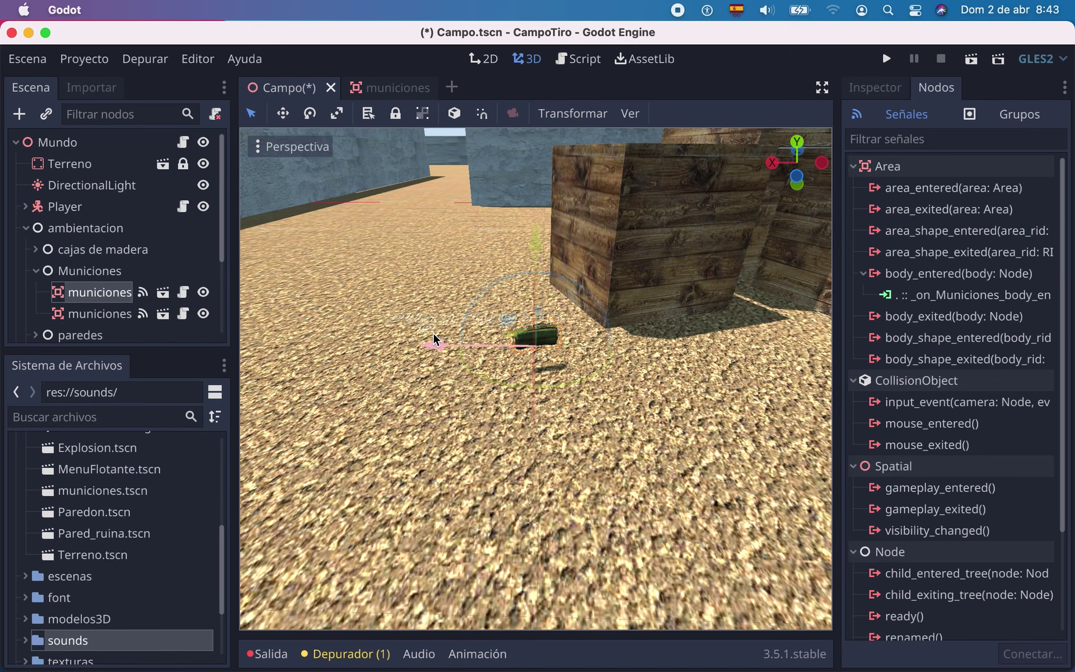
{"action": "mouse_move", "coordinate": [441, 348]}
{"action": "left_mouse_down"}
{"action": "mouse_move", "coordinate": [285, 349]}
{"action": "mouse_move", "coordinate": [81, 315]}
{"action": "left_mouse_up"}
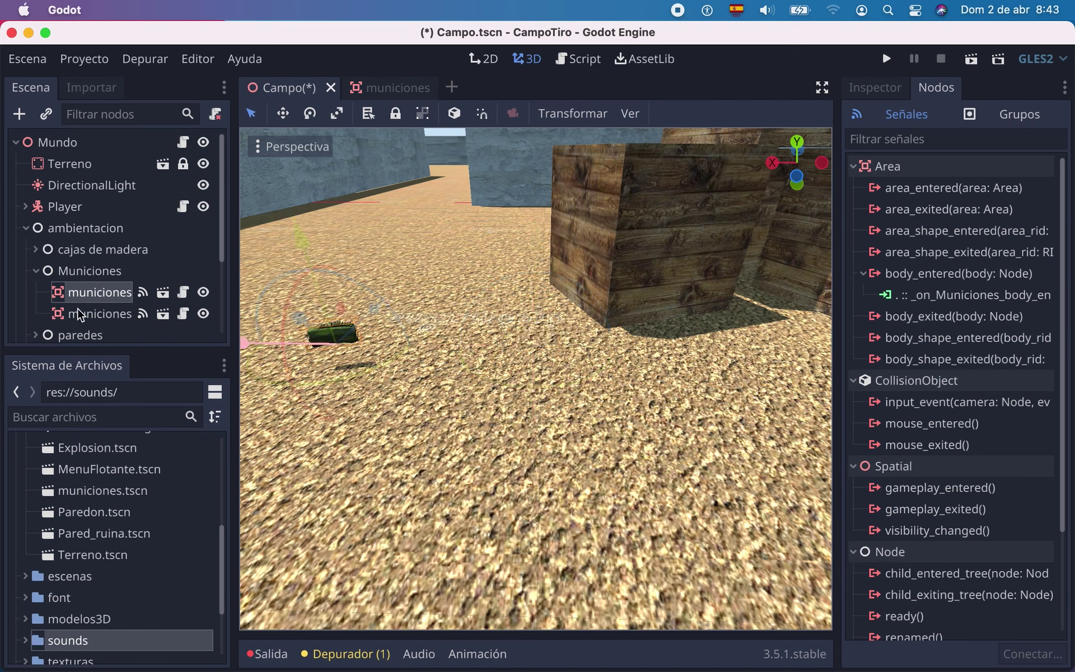
Expand the pickup's Transform properties in the Inspector and edit its X, Y, Z scale fields.
{"action": "left_click", "coordinate": [865, 91]}
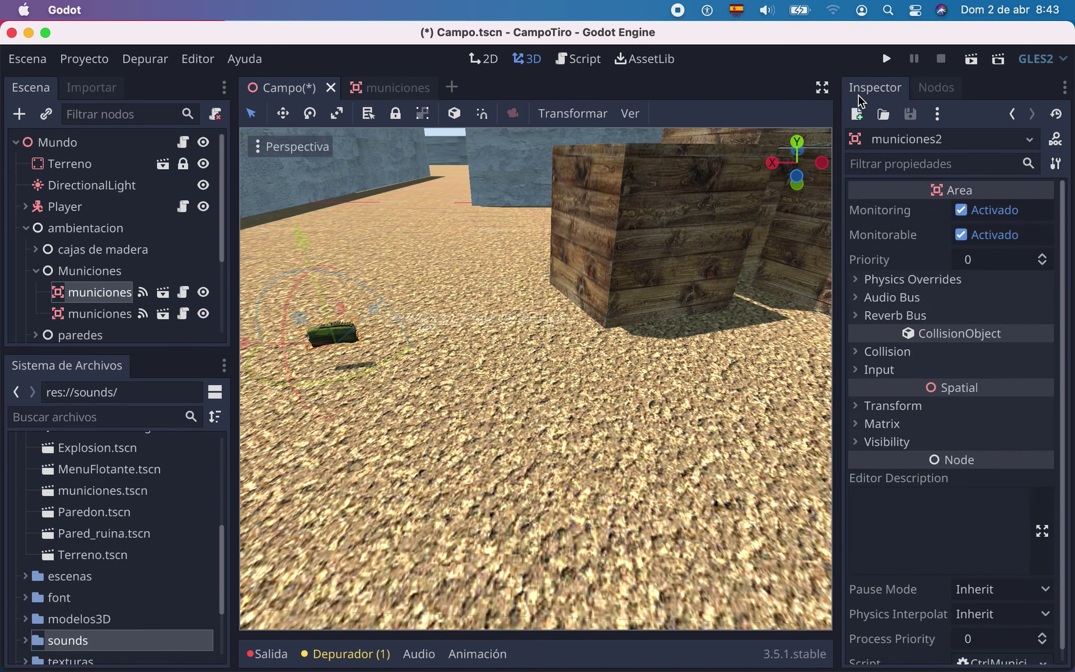
{"action": "left_click", "coordinate": [857, 406]}
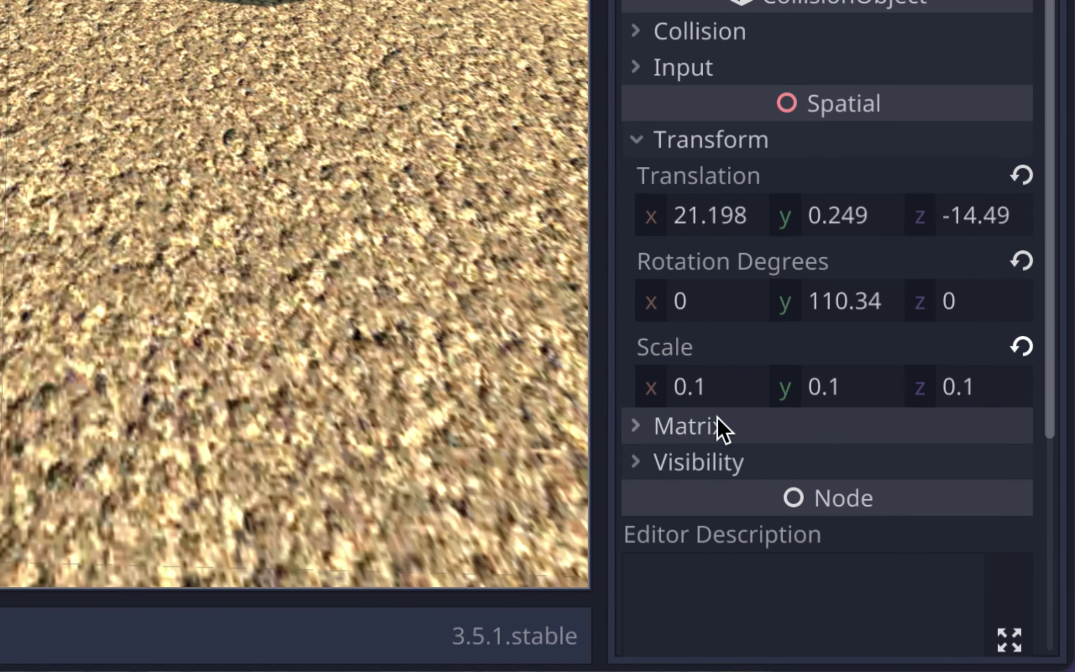
{"action": "left_click", "coordinate": [721, 384]}
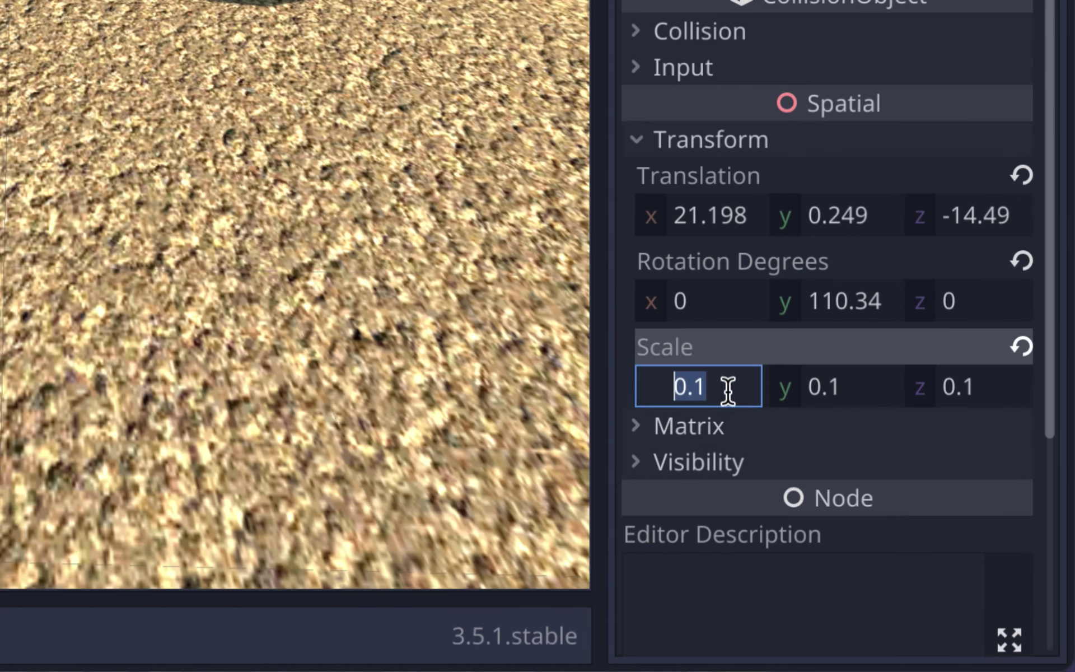
{"action": "type", "text": "1"}
{"action": "left_click", "coordinate": [827, 386]}
{"action": "type", "text": "1"}
{"action": "left_click", "coordinate": [952, 386]}
{"action": "type", "text": "1"}
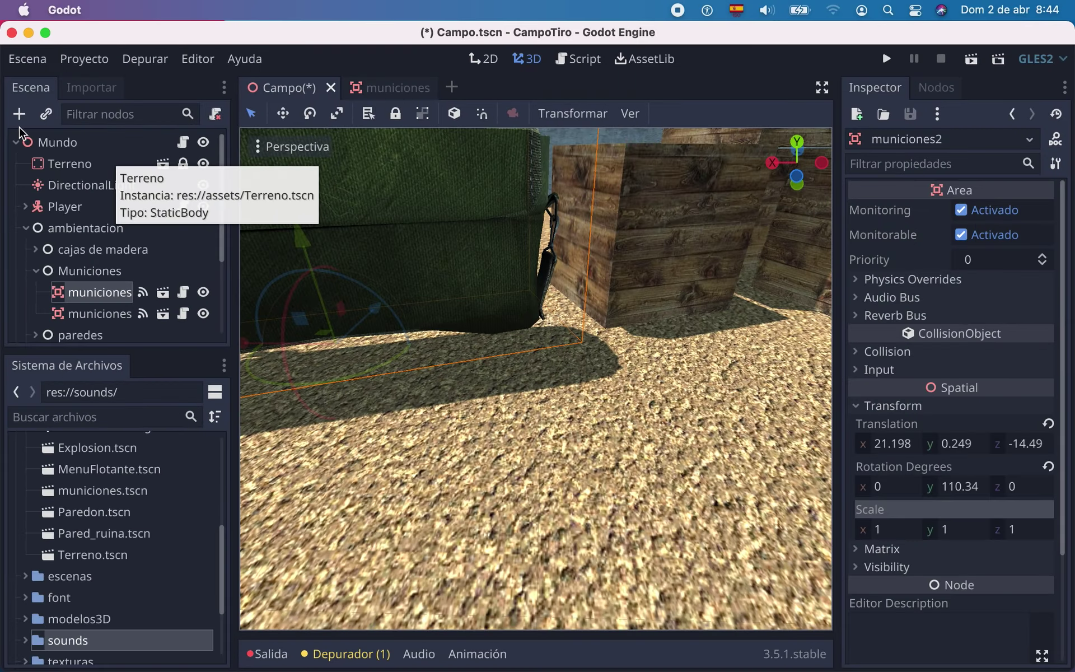
{"action": "scroll", "coordinate": [413, 316], "scroll_direction": "down", "scroll_amount": 10}
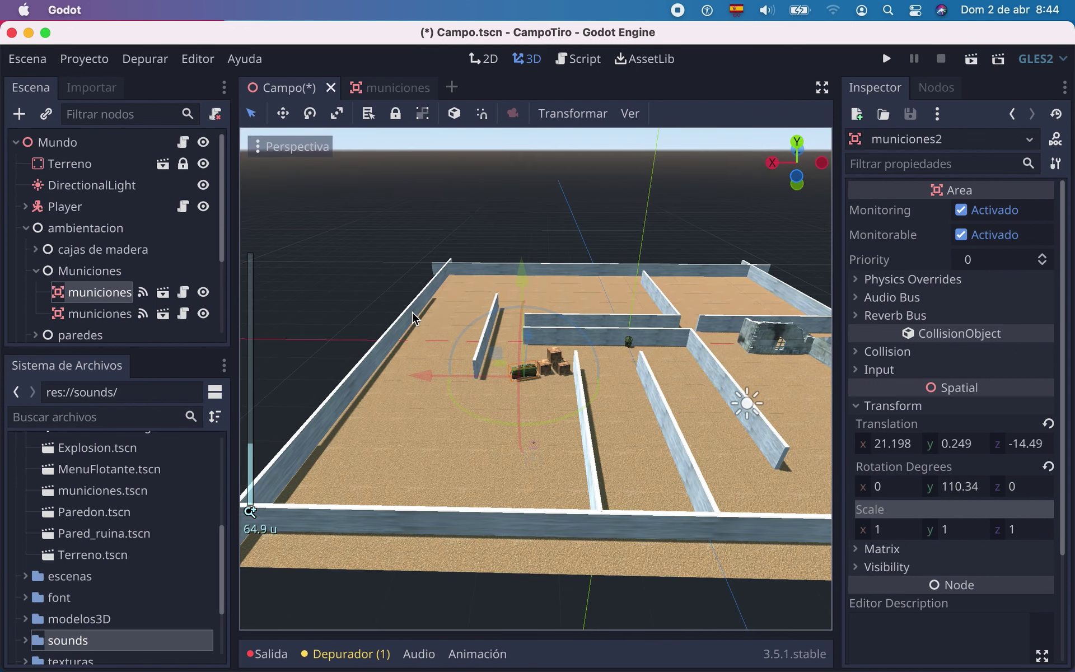
{"action": "scroll", "coordinate": [526, 404], "scroll_direction": "up", "scroll_amount": 3}
Set the pickup's scale to 0.5 on X, Y and Z, then shift it along X to 23.107.
{"action": "left_click", "coordinate": [905, 521]}
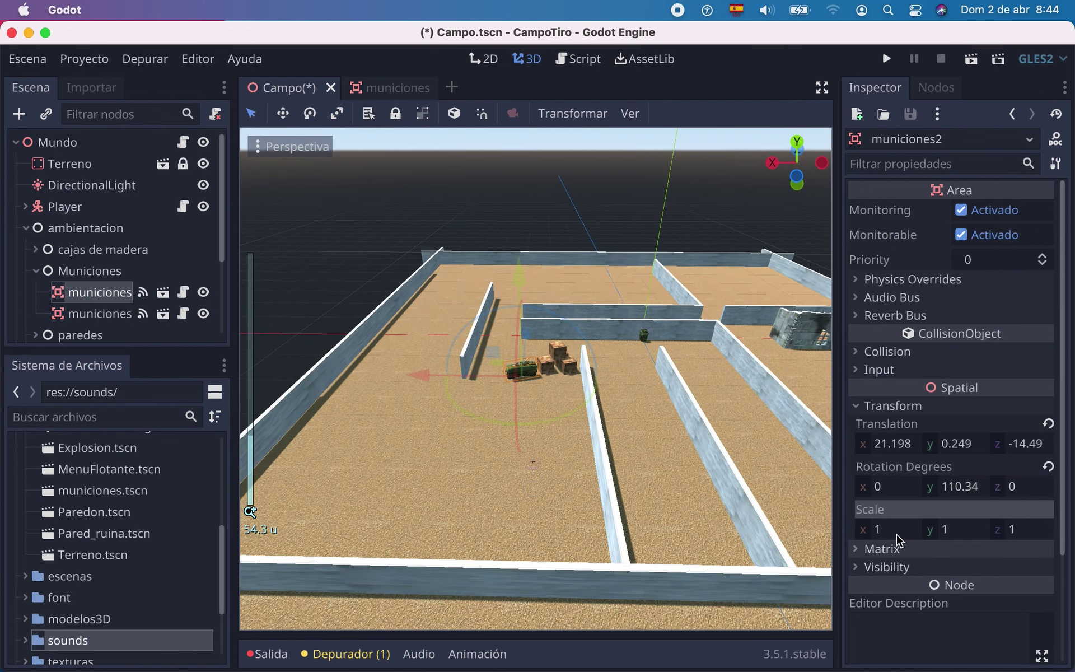
{"action": "type", "text": "0.5"}
{"action": "key", "text": "Return"}
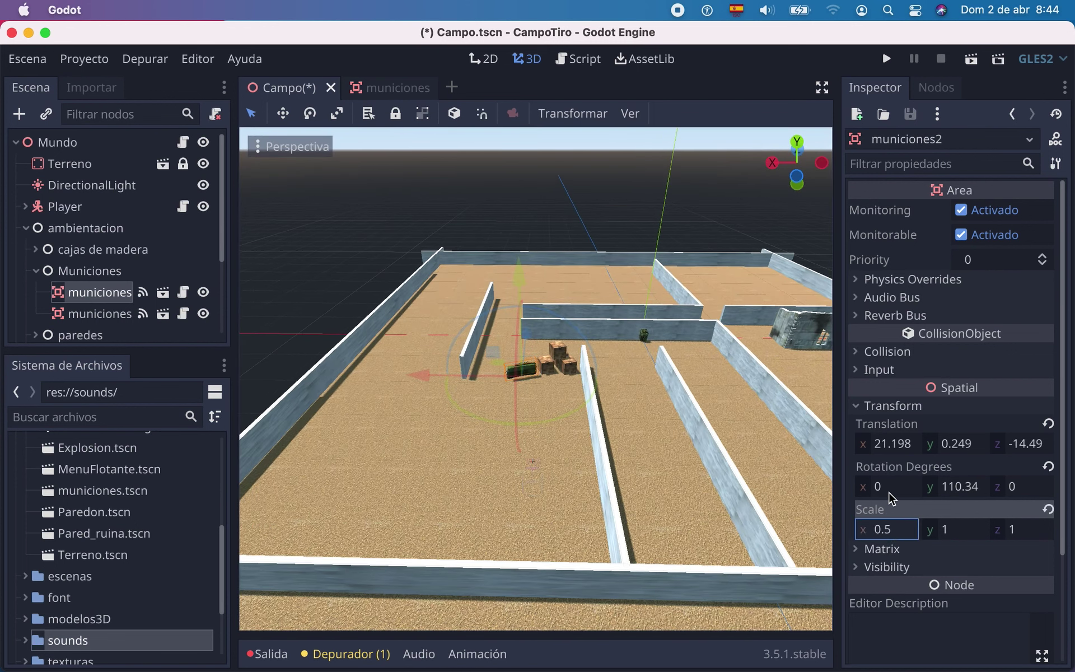
{"action": "left_click", "coordinate": [970, 533]}
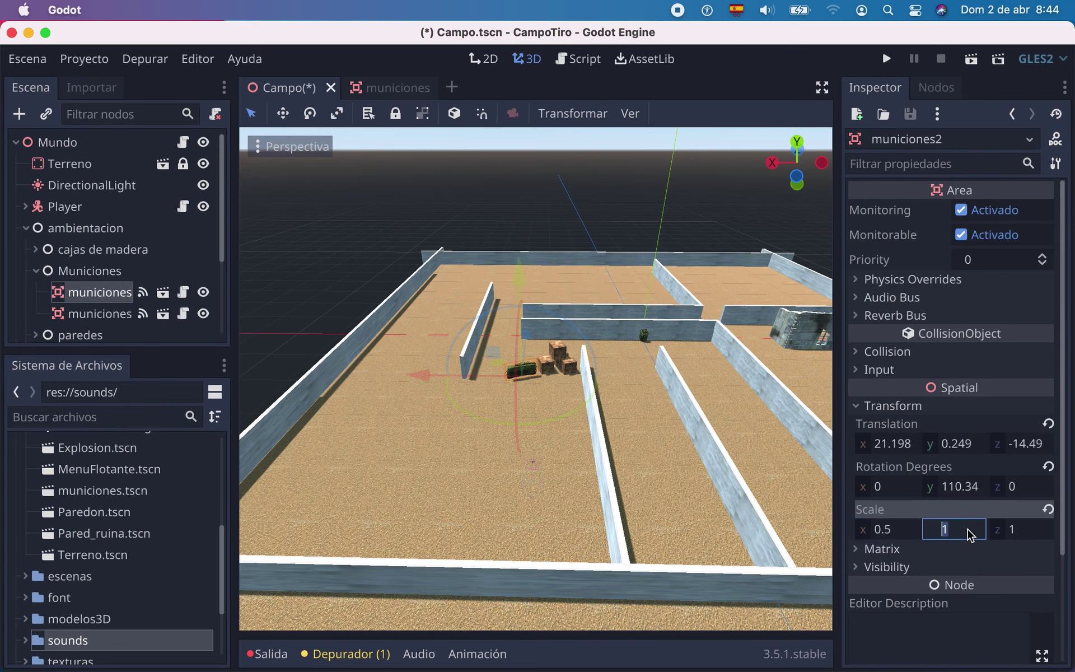
{"action": "type", "text": "0.5"}
{"action": "key", "text": "Return"}
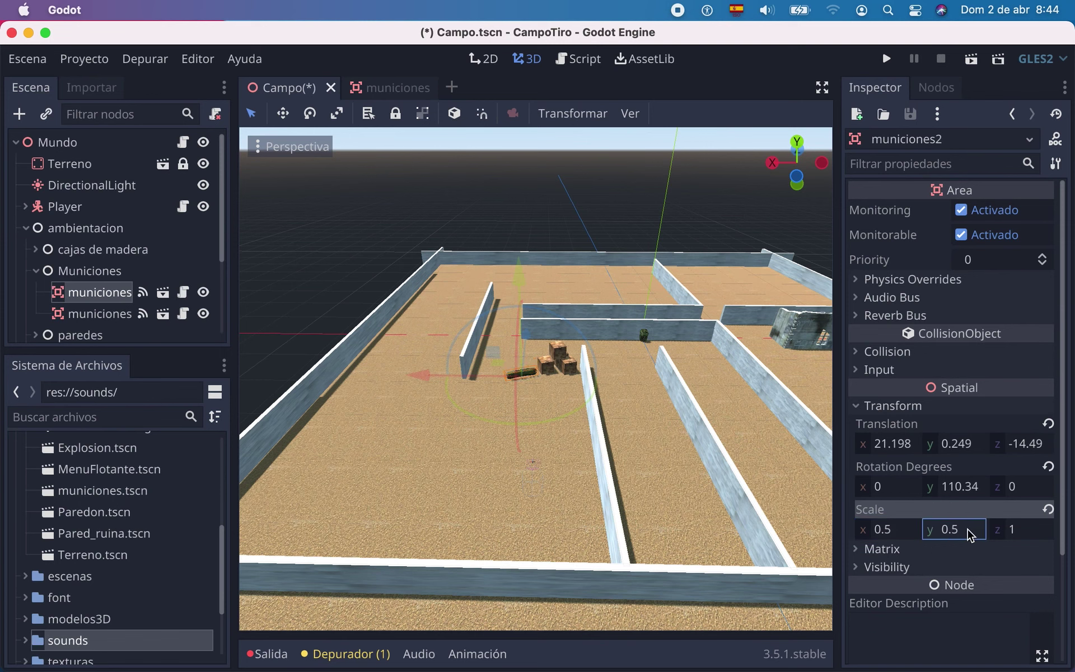
{"action": "left_click", "coordinate": [1018, 529]}
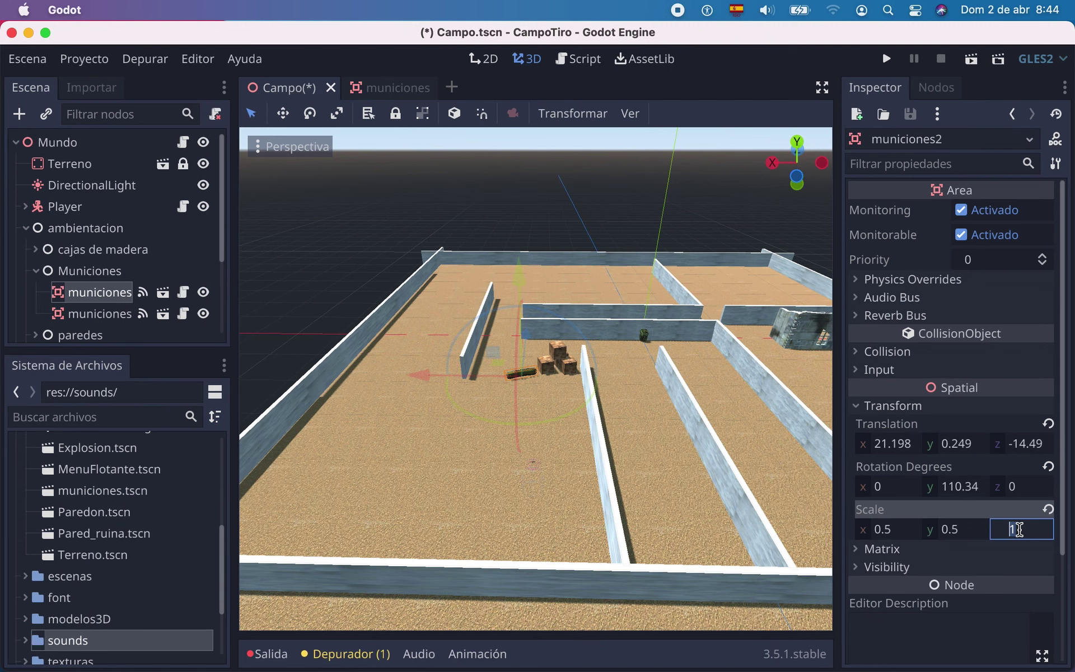
{"action": "type", "text": "0.5"}
{"action": "key", "text": "Return"}
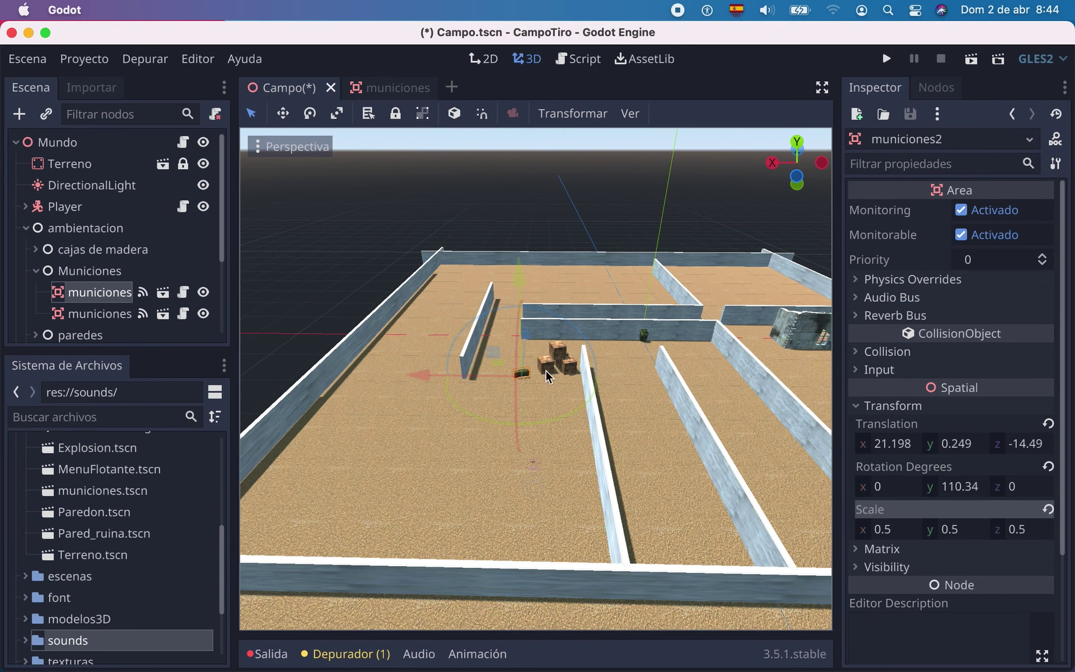
{"action": "scroll", "coordinate": [548, 376], "scroll_direction": "down", "scroll_amount": 5}
{"action": "scroll", "coordinate": [462, 394], "scroll_direction": "up", "scroll_amount": 10}
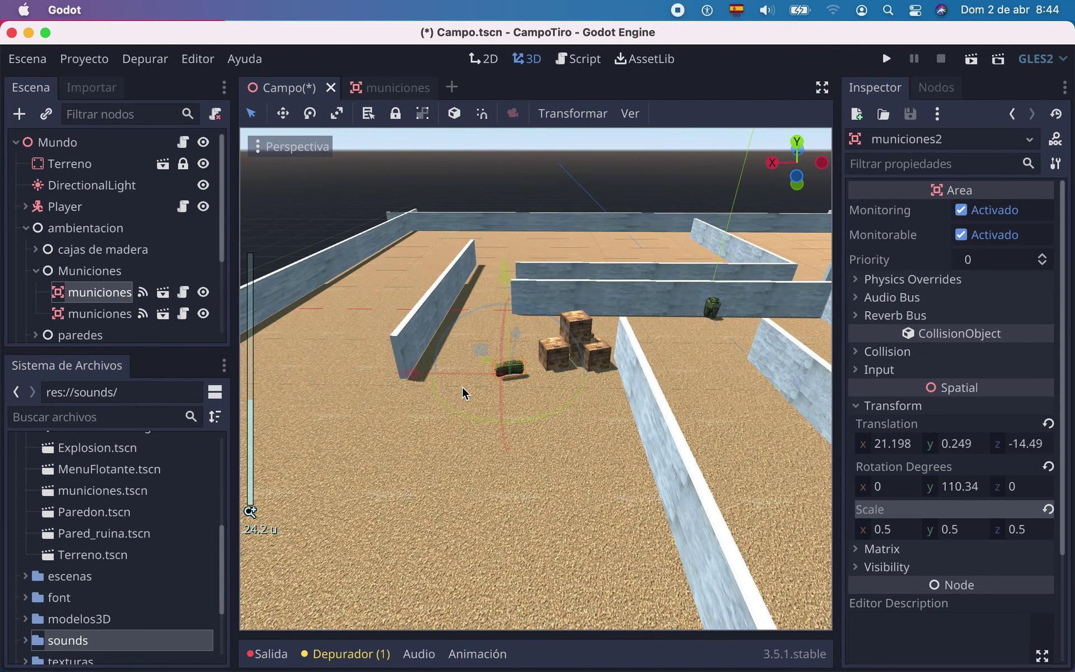
{"action": "scroll", "coordinate": [463, 394], "scroll_direction": "up", "scroll_amount": 5}
{"action": "left_click_drag", "start_coordinate": [368, 366], "coordinate": [300, 370]}
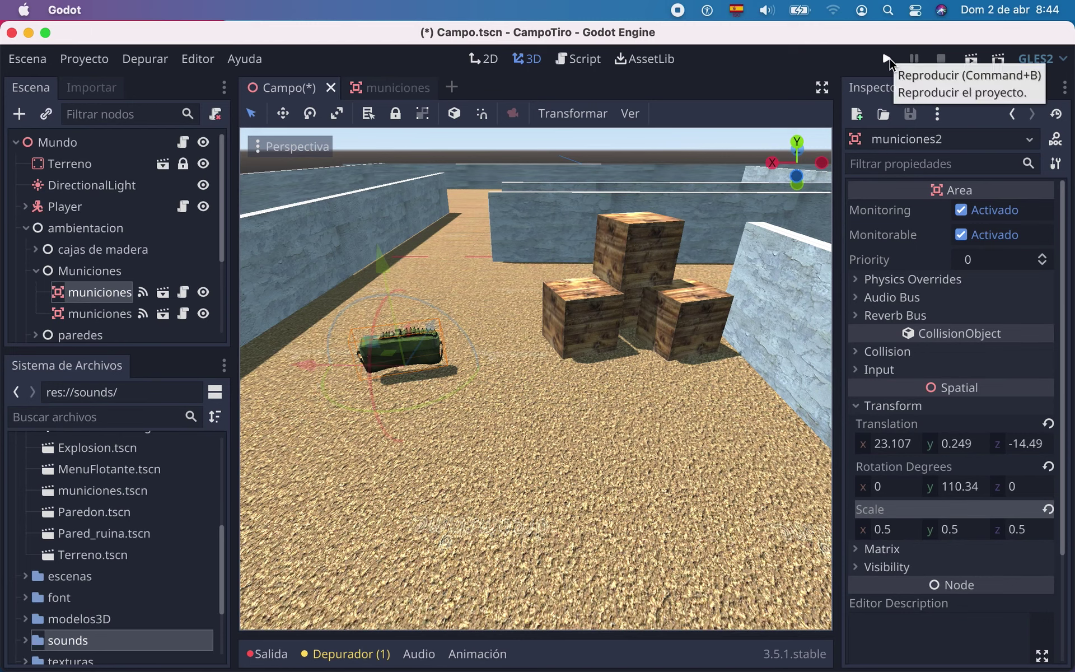
Play the game, fire shots and walk over the pickup so BALAS rises from 0 to 10, then quit via SALIR.
{"action": "left_click", "coordinate": [887, 59]}
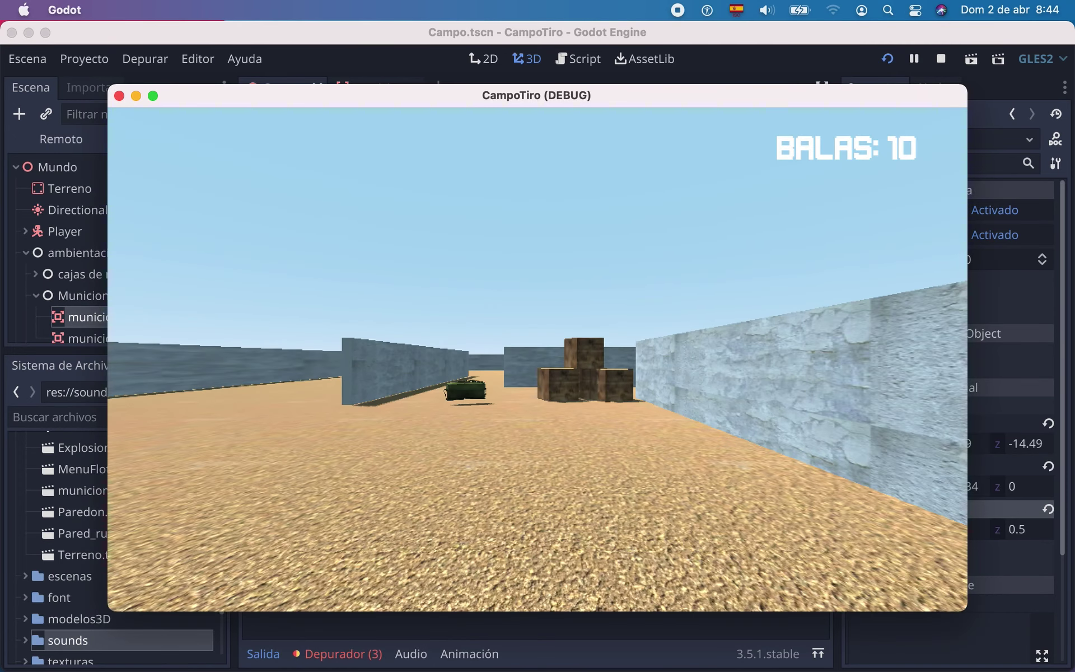
{"action": "left_click", "coordinate": [536, 358]}
{"action": "left_click", "coordinate": [537, 358]}
{"action": "left_click", "coordinate": [536, 359]}
{"action": "left_click", "coordinate": [536, 358]}
{"action": "left_click", "coordinate": [536, 359]}
{"action": "left_click", "coordinate": [536, 358]}
{"action": "left_click", "coordinate": [536, 358]}
{"action": "left_click", "coordinate": [536, 359]}
{"action": "left_click", "coordinate": [536, 358]}
{"action": "left_click", "coordinate": [536, 358]}
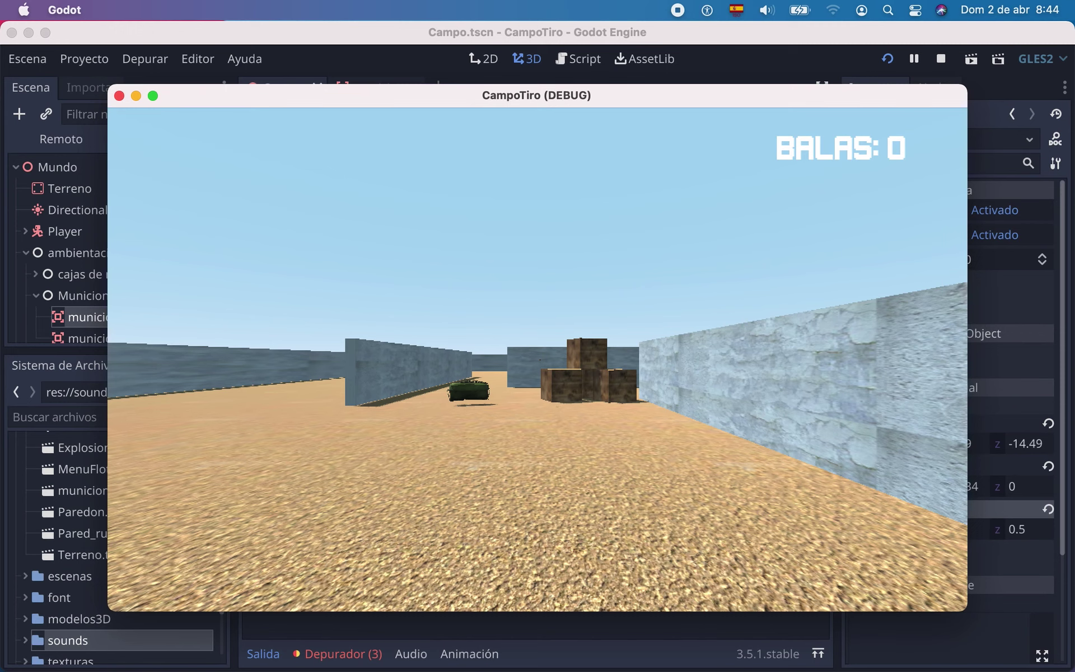
{"action": "key", "text": "w"}
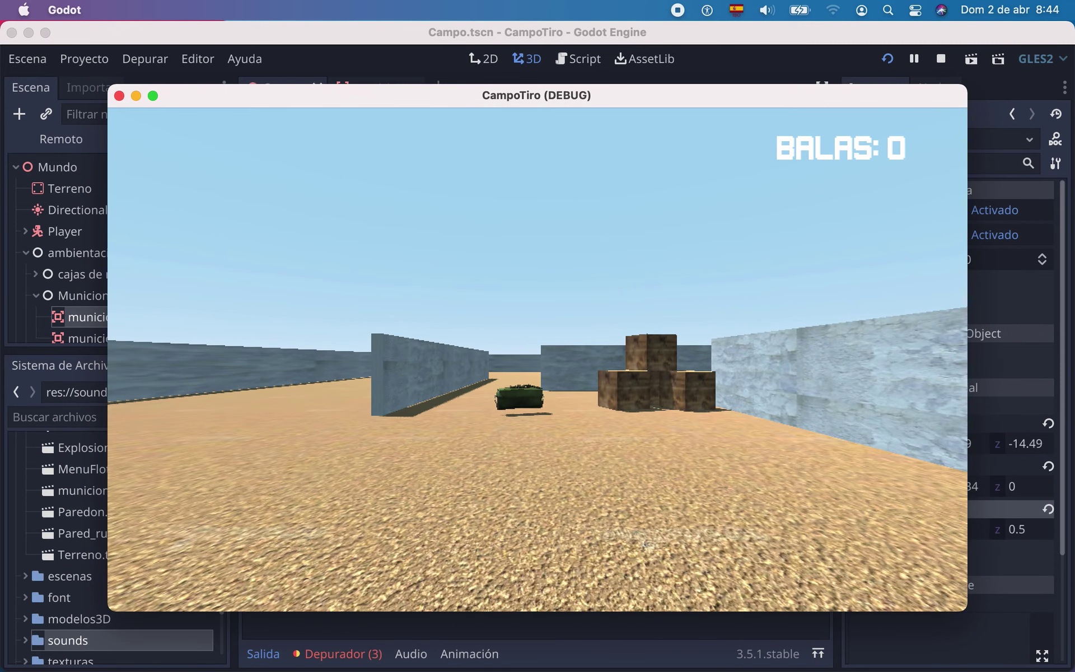
{"action": "key", "text": "w"}
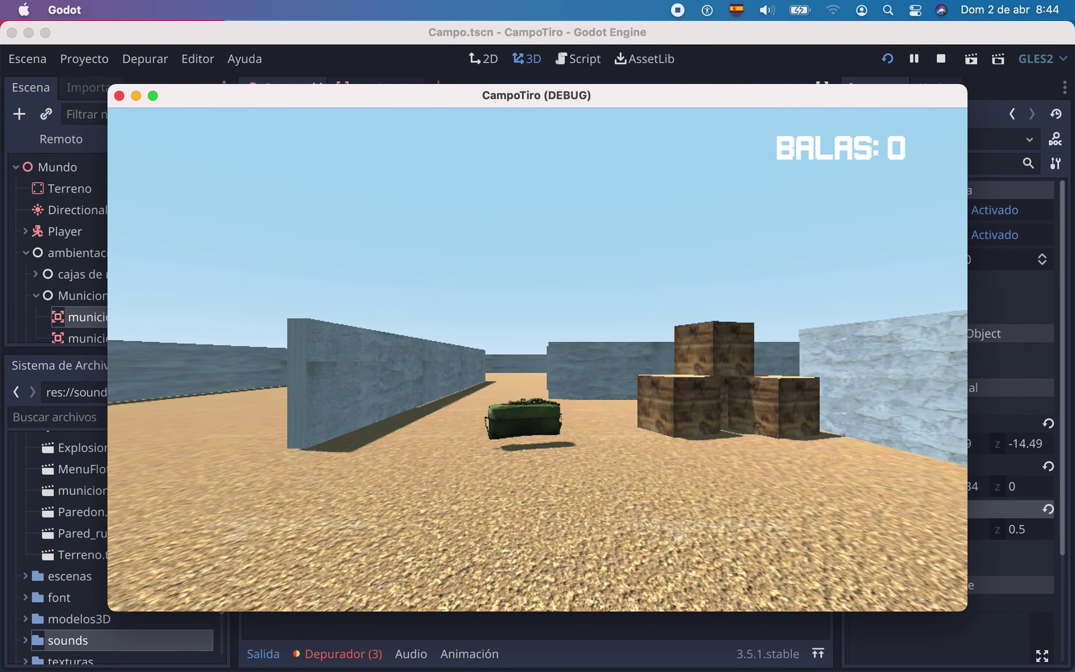
{"action": "key", "text": "w"}
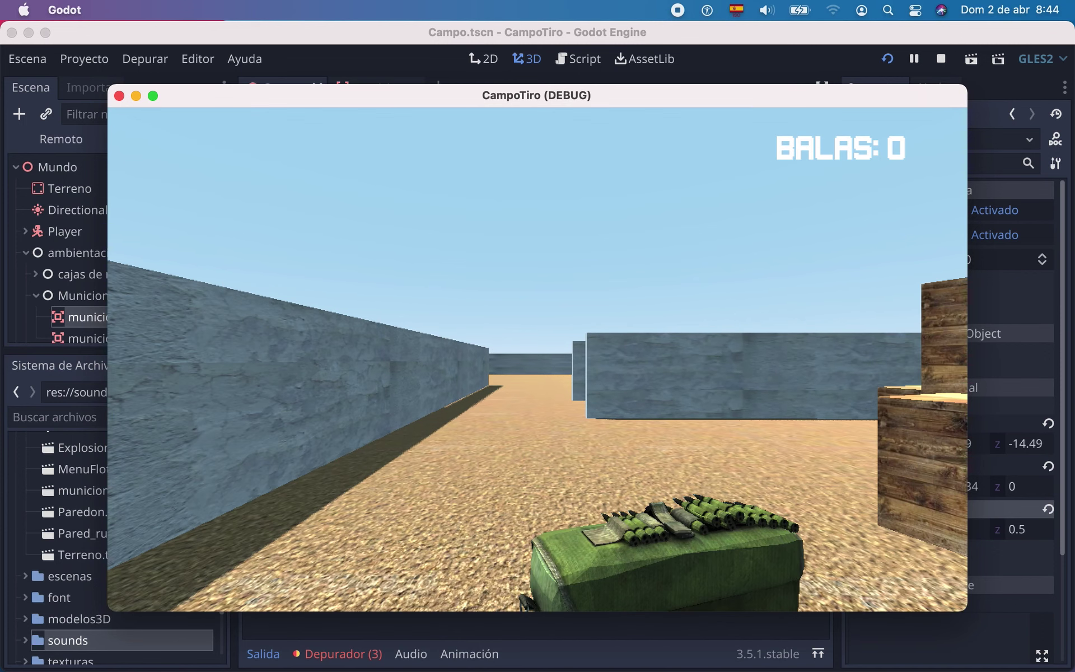
{"action": "key", "text": "w"}
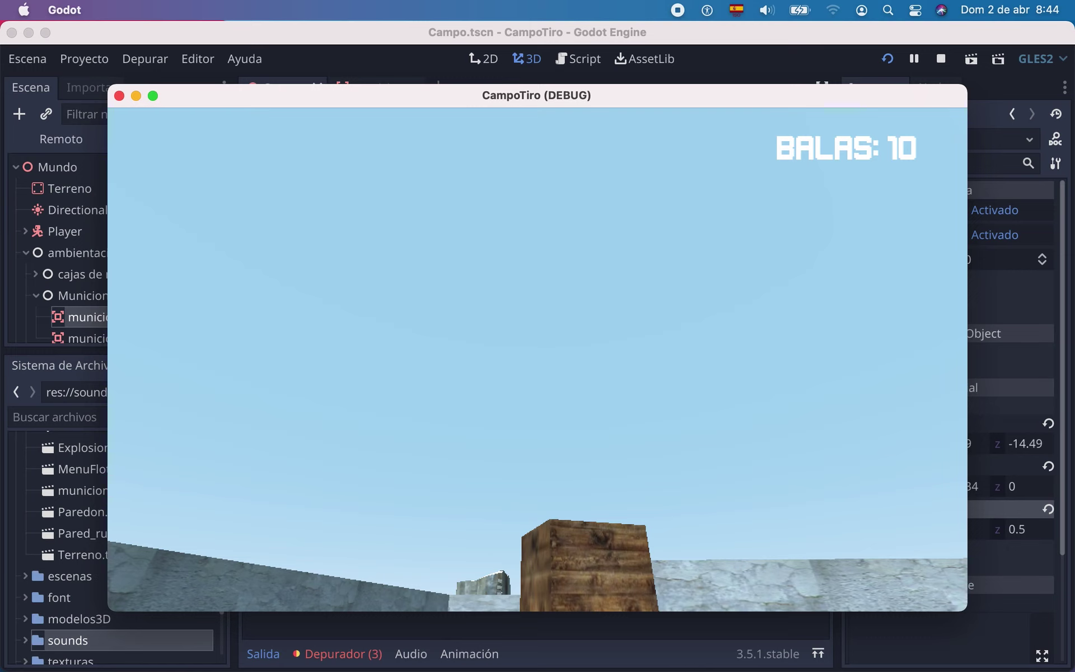
{"action": "key", "text": "Escape"}
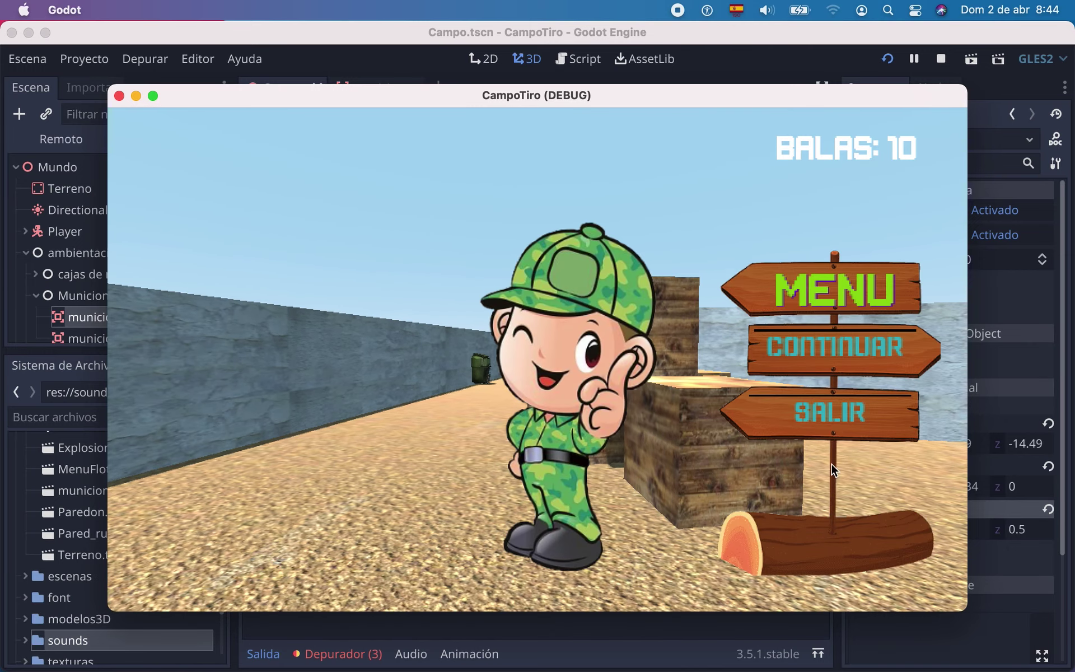
{"action": "left_click", "coordinate": [830, 412]}
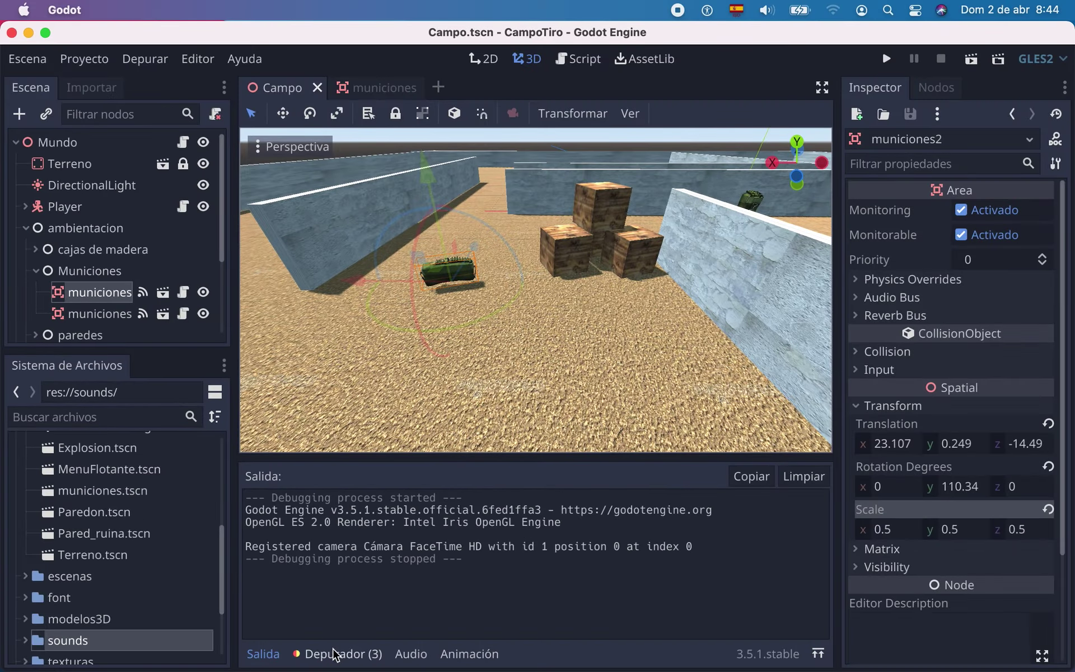
Collapse the Depurador panel and move the second ammo pickup to z -25.82, then show the municiones scene.
{"action": "left_click", "coordinate": [330, 654]}
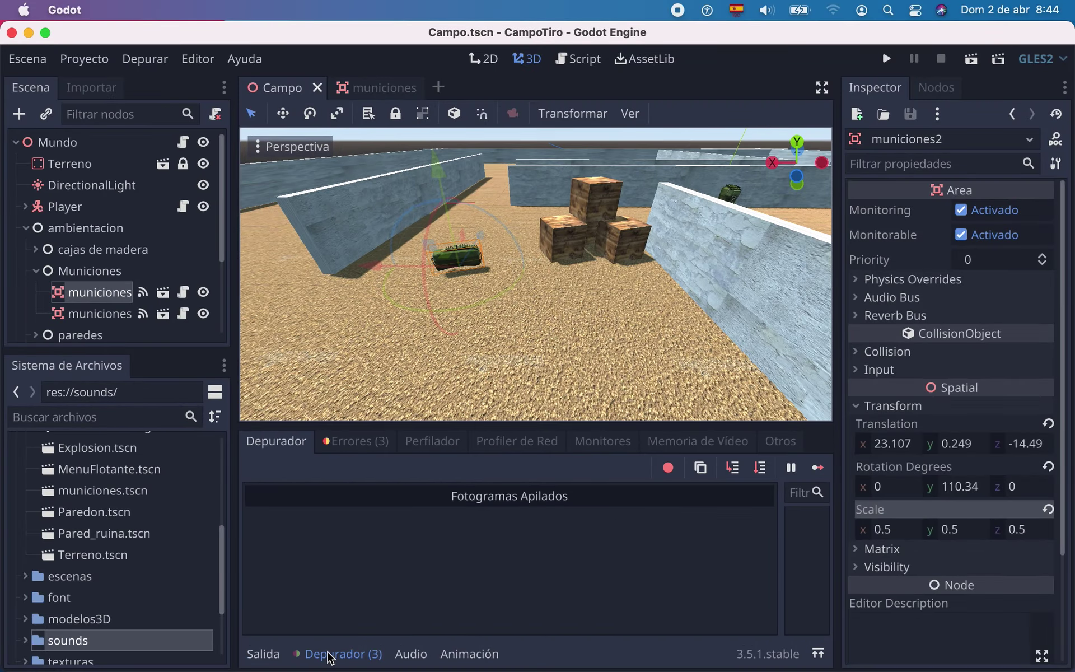
{"action": "left_click", "coordinate": [337, 643]}
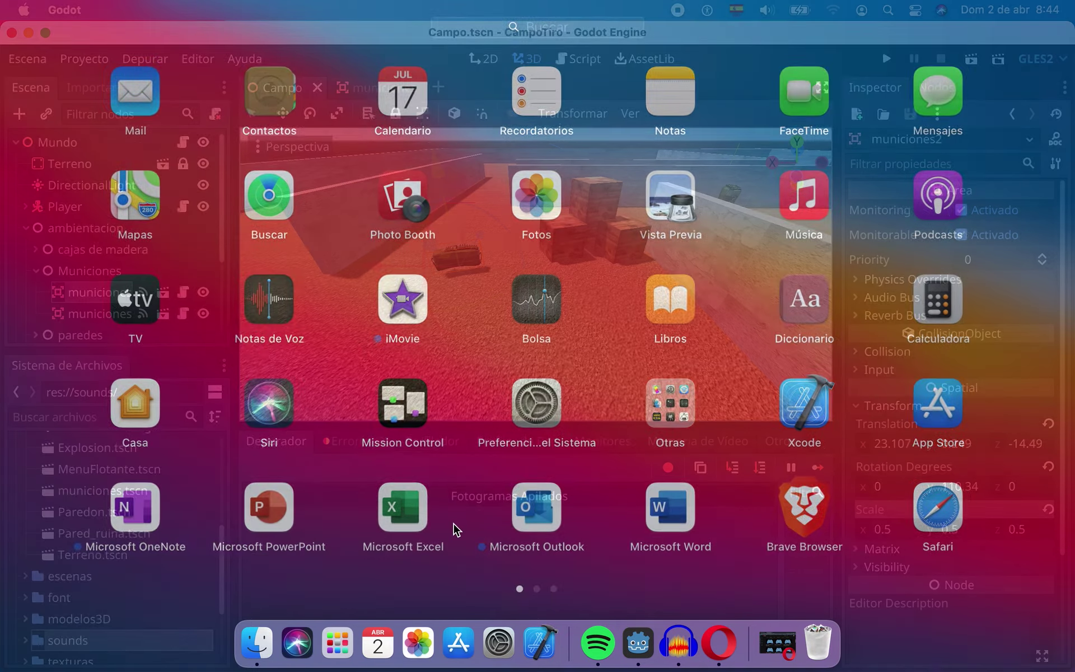
{"action": "left_click", "coordinate": [456, 529]}
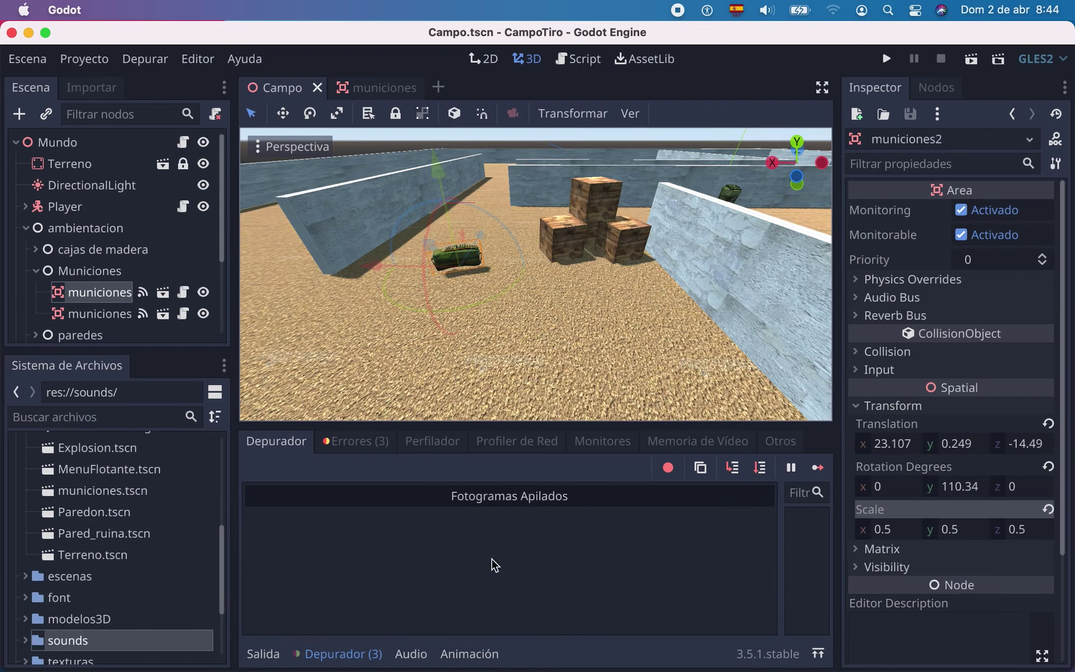
{"action": "left_click", "coordinate": [343, 654]}
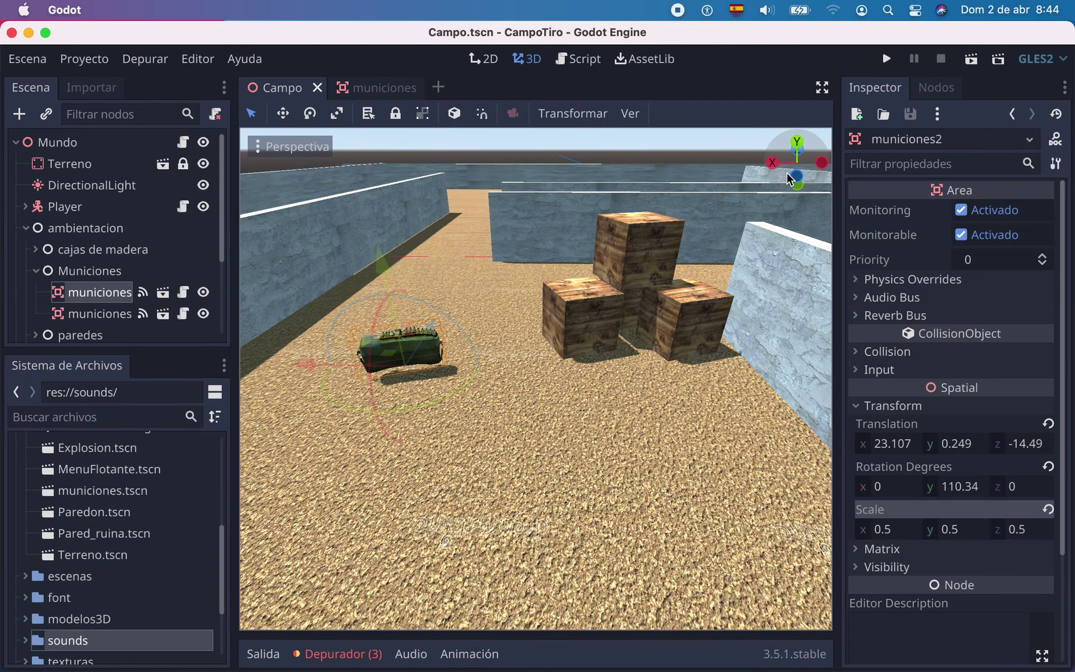
{"action": "scroll", "coordinate": [720, 235], "scroll_direction": "down", "scroll_amount": 2}
{"action": "scroll", "coordinate": [628, 364], "scroll_direction": "down", "scroll_amount": 2}
{"action": "scroll", "coordinate": [628, 365], "scroll_direction": "down", "scroll_amount": 3}
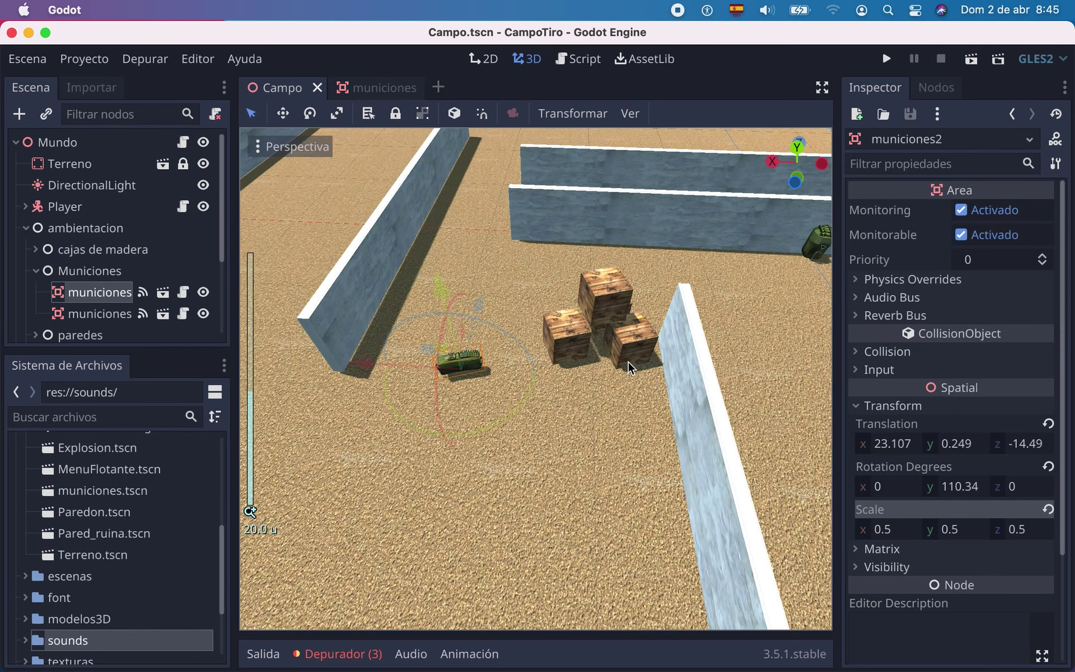
{"action": "scroll", "coordinate": [629, 367], "scroll_direction": "down", "scroll_amount": 2}
{"action": "scroll", "coordinate": [629, 367], "scroll_direction": "down", "scroll_amount": 2}
{"action": "scroll", "coordinate": [478, 475], "scroll_direction": "down", "scroll_amount": 2}
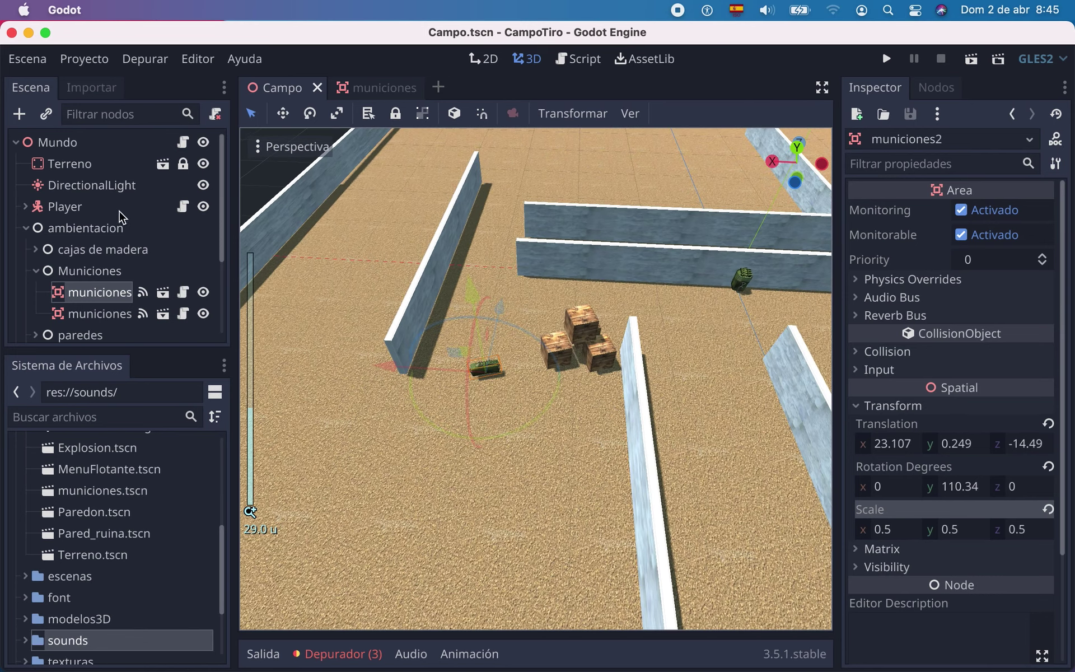
{"action": "left_click_drag", "start_coordinate": [499, 309], "coordinate": [488, 425]}
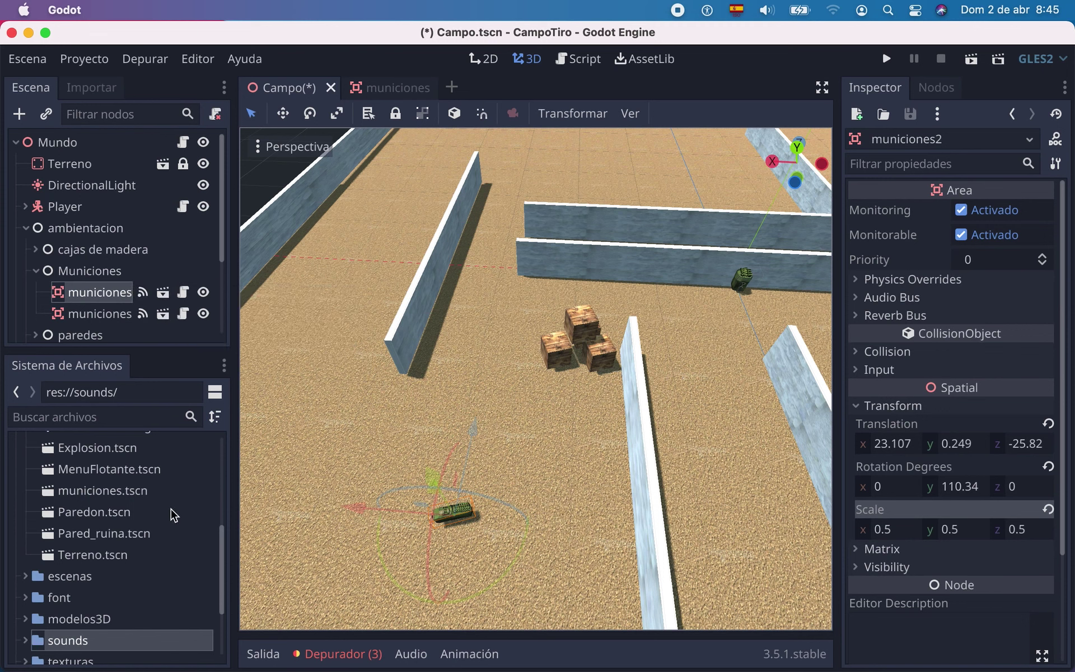
{"action": "left_click", "coordinate": [401, 88]}
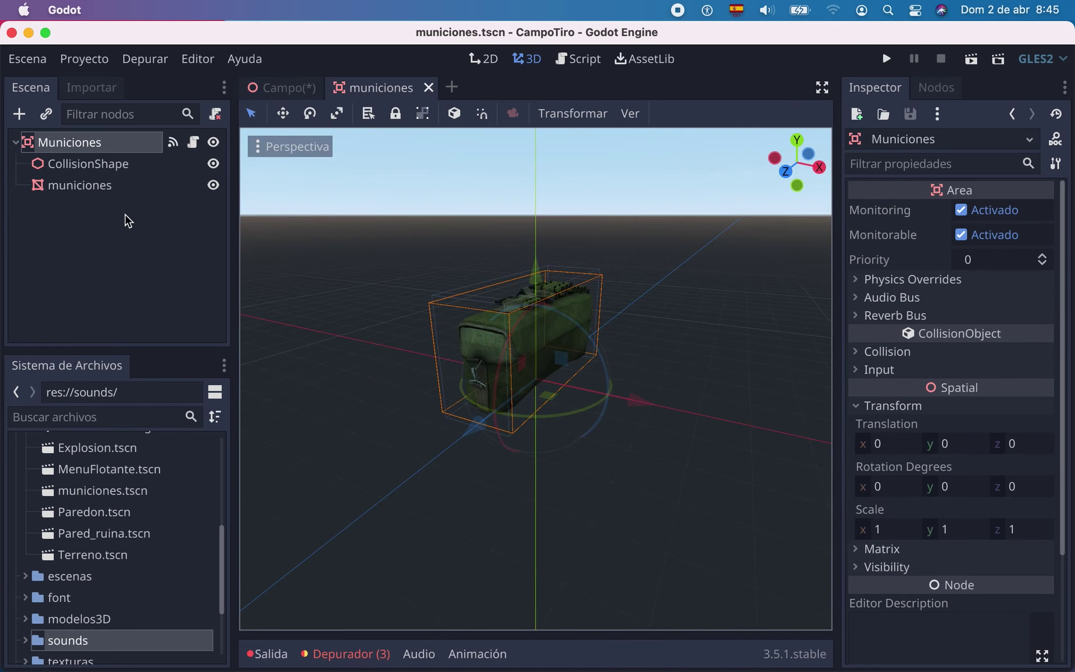
Add var udioRisa = preload("res://sounds/risa.wav") as line 3 of CtrlMuniciones.gd.
{"action": "left_click", "coordinate": [196, 144]}
{"action": "left_click", "coordinate": [356, 175]}
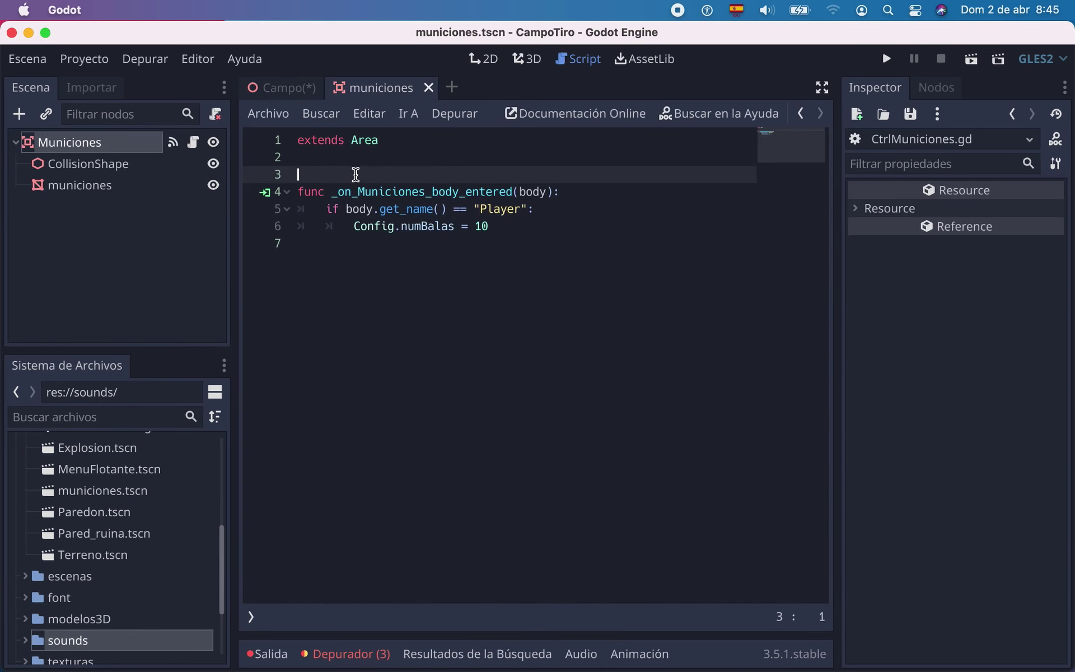
{"action": "key", "text": "Return"}
{"action": "key", "text": "Up"}
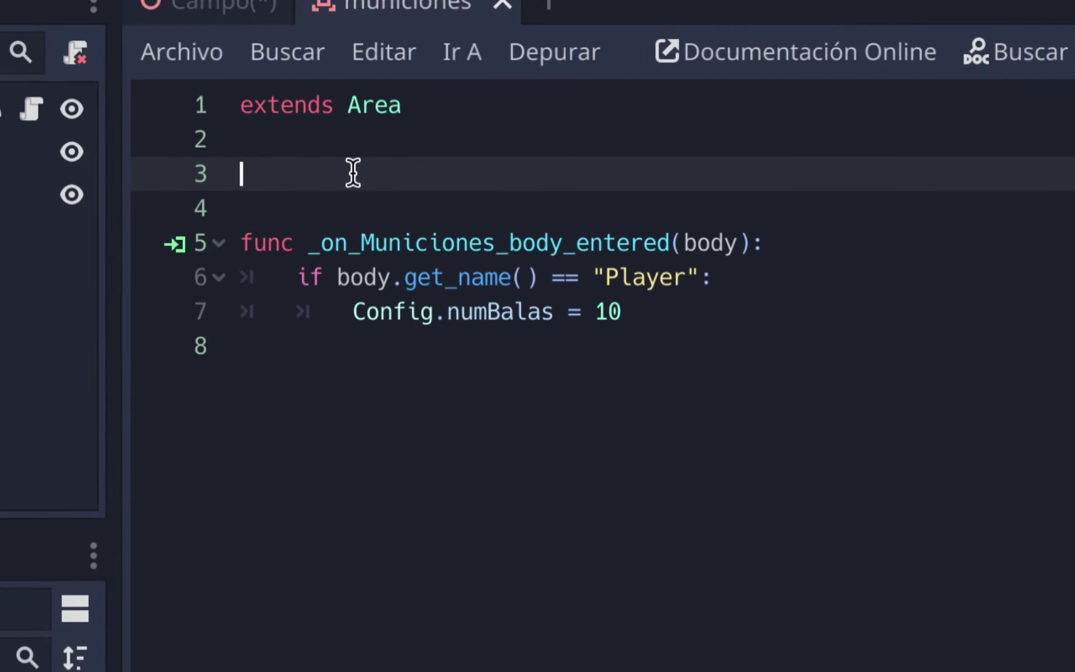
{"action": "type", "text": "var"}
{"action": "type", "text": "udioRisa"}
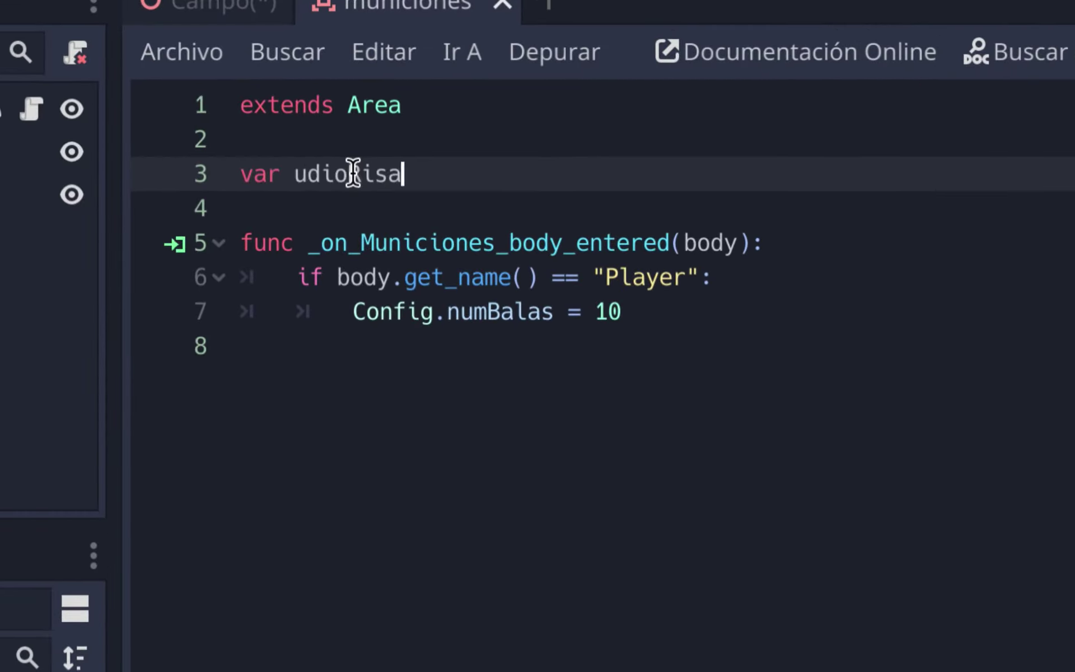
{"action": "type", "text": "= "}
{"action": "type", "text": "pre"}
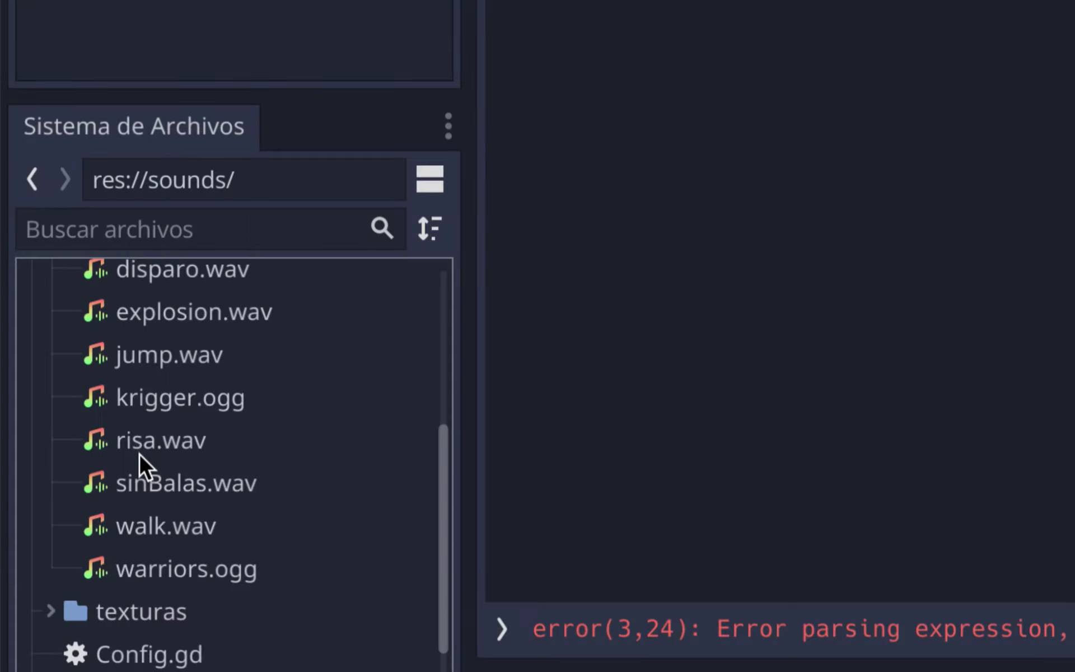
{"action": "mouse_move", "coordinate": [139, 450]}
{"action": "left_mouse_down"}
{"action": "mouse_move", "coordinate": [543, 359]}
{"action": "mouse_move", "coordinate": [910, 84]}
{"action": "mouse_move", "coordinate": [907, 103]}
{"action": "left_mouse_up"}
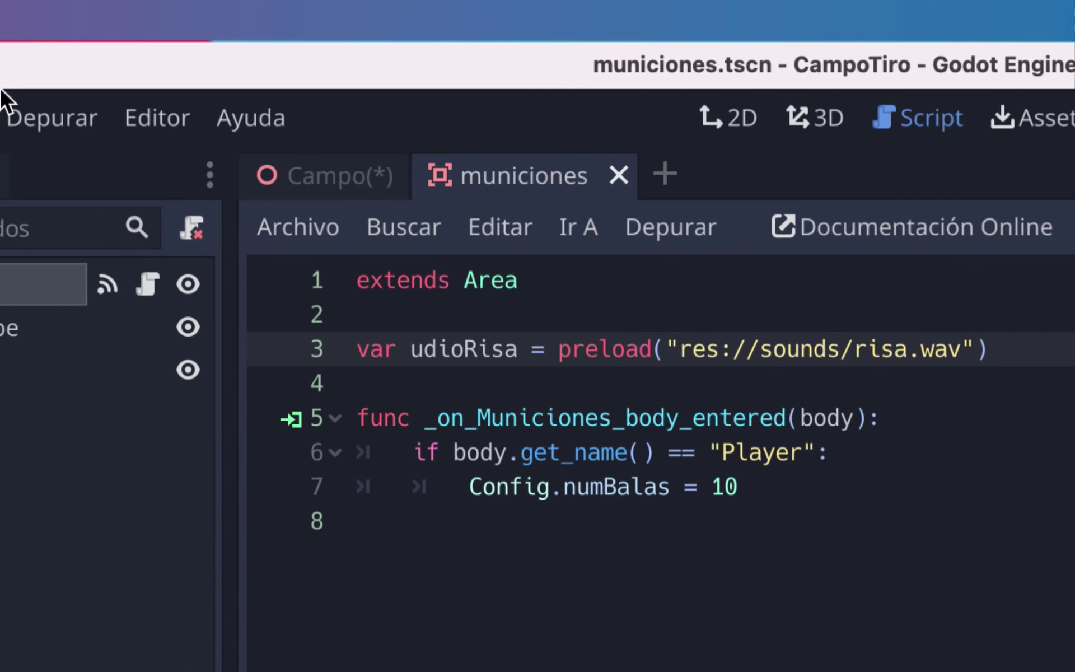
{"action": "left_click", "coordinate": [190, 118]}
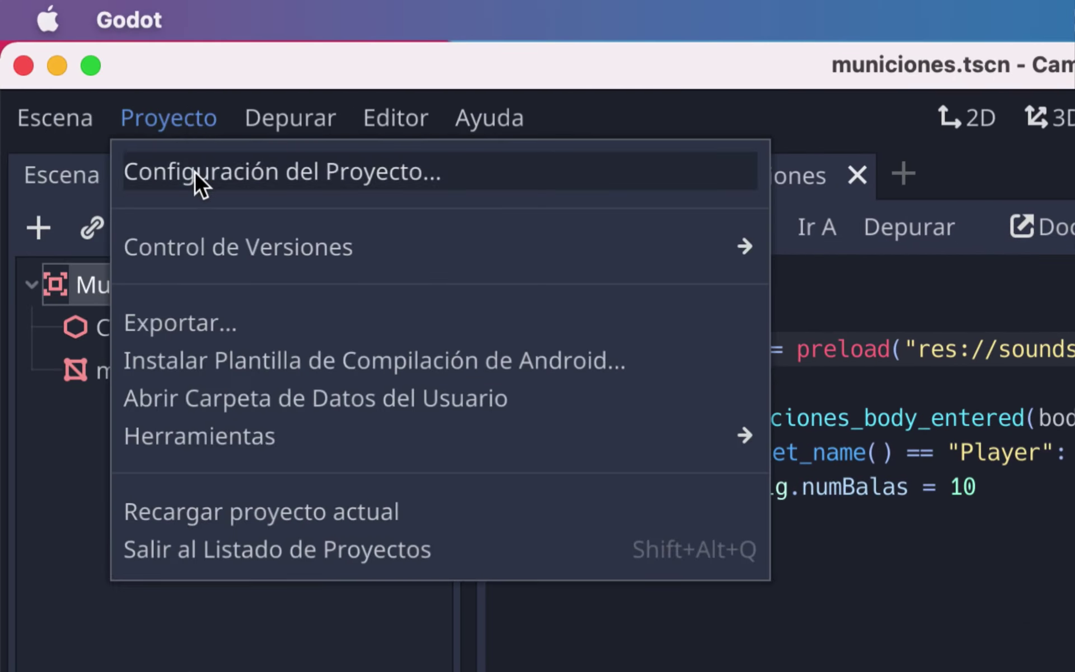
{"action": "left_click", "coordinate": [196, 172]}
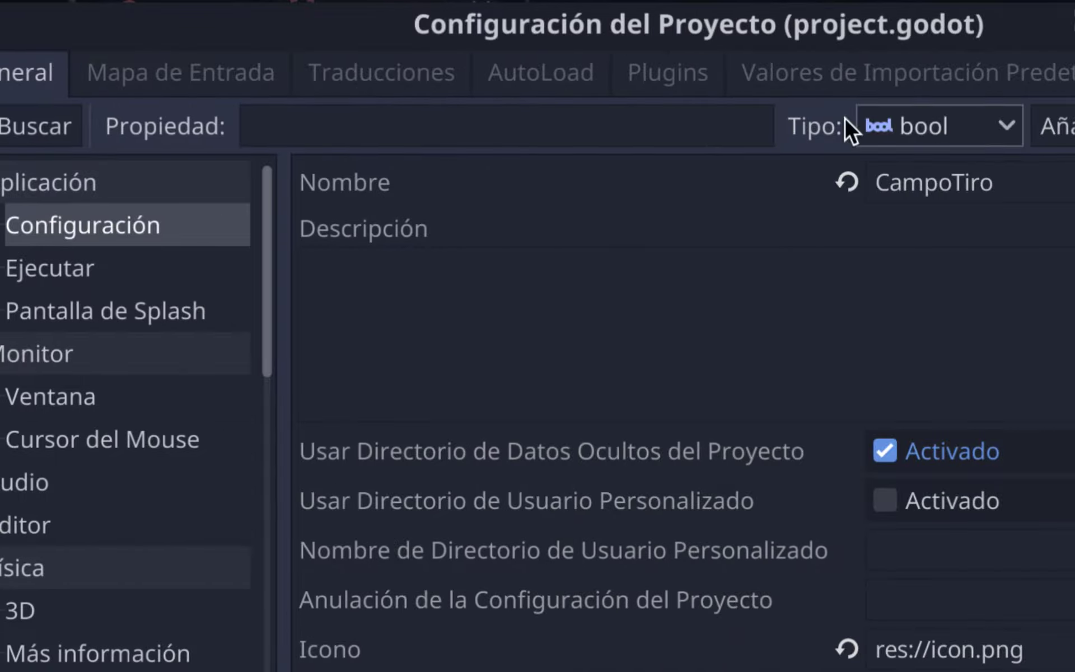
{"action": "left_click", "coordinate": [408, 64]}
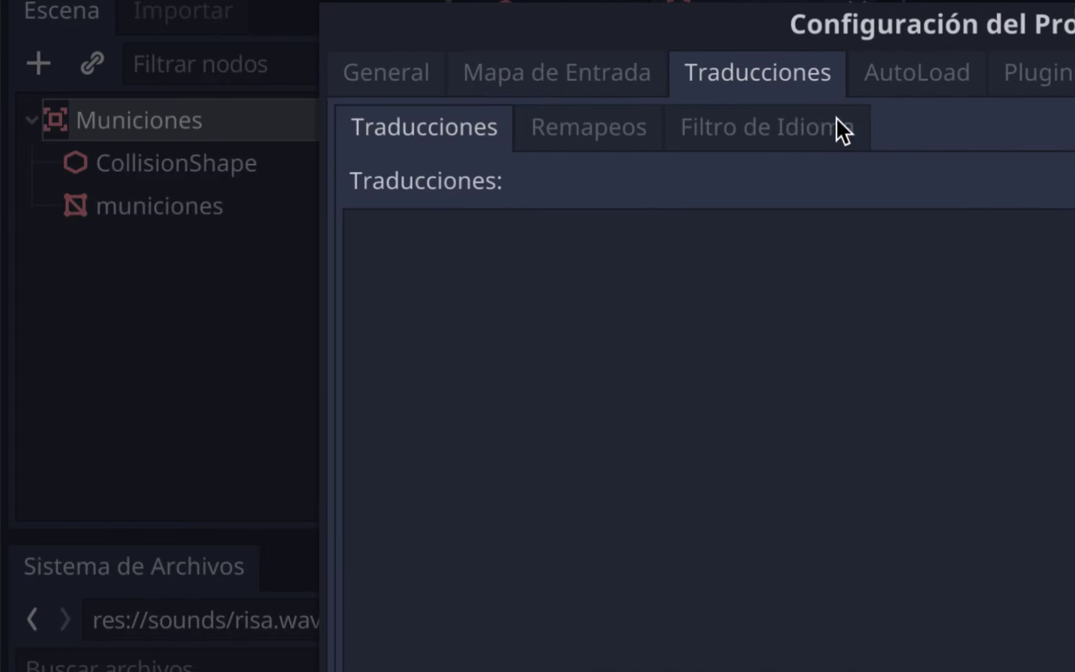
{"action": "left_click", "coordinate": [901, 76]}
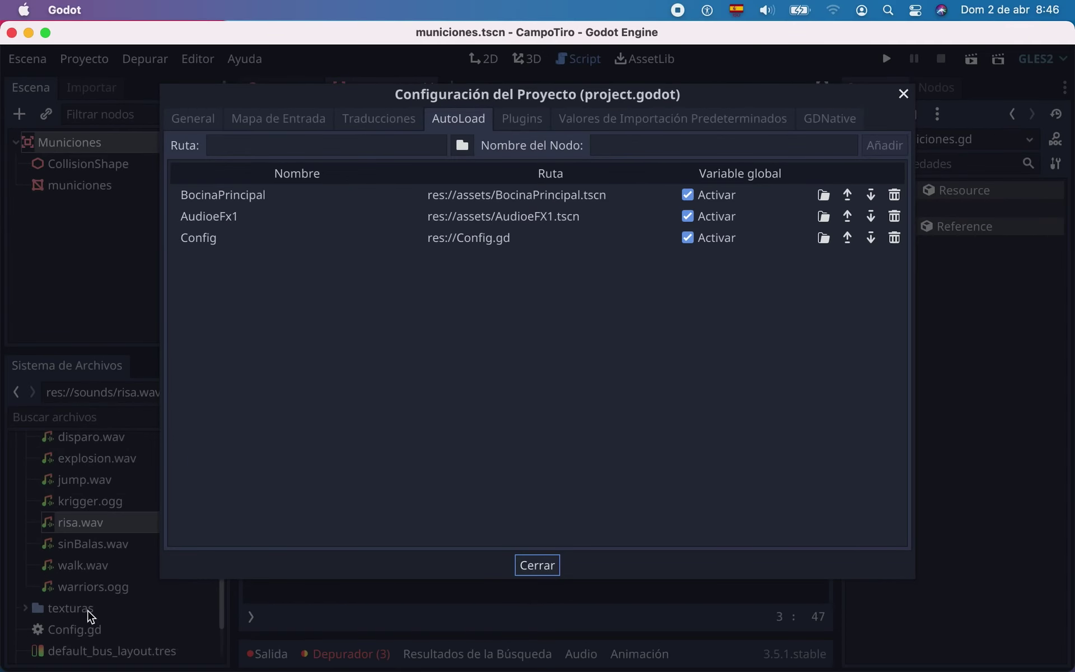
{"action": "left_click", "coordinate": [542, 566]}
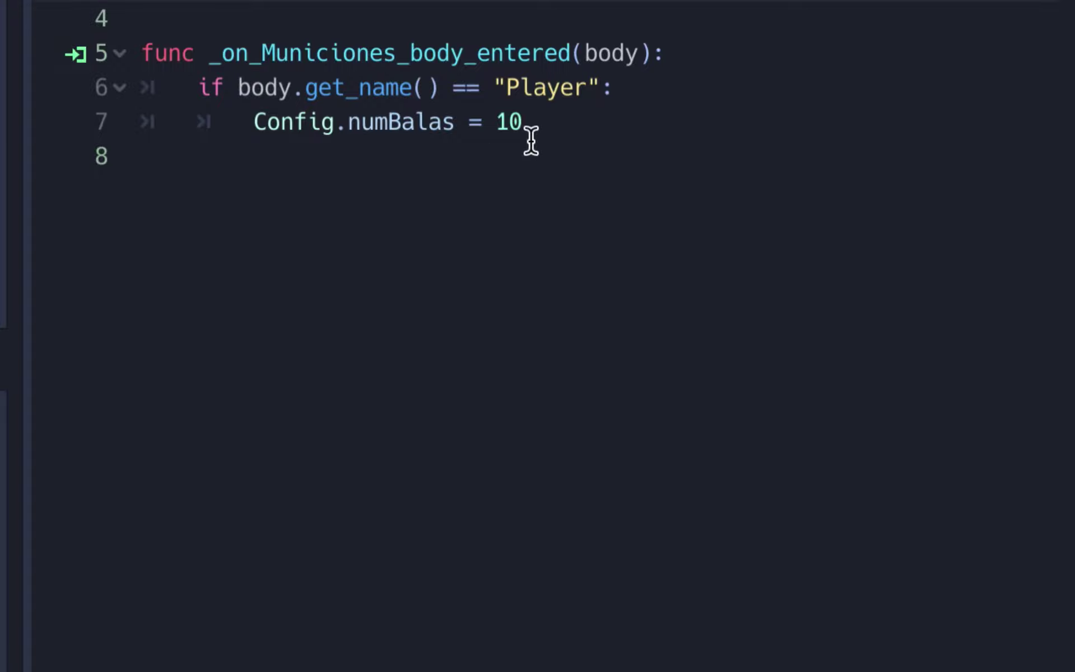
Start a line AudioeFx1.stream = beneath Config.numBalas = 10.
{"action": "left_click", "coordinate": [490, 247]}
{"action": "key", "text": "Return"}
{"action": "type", "text": "A"}
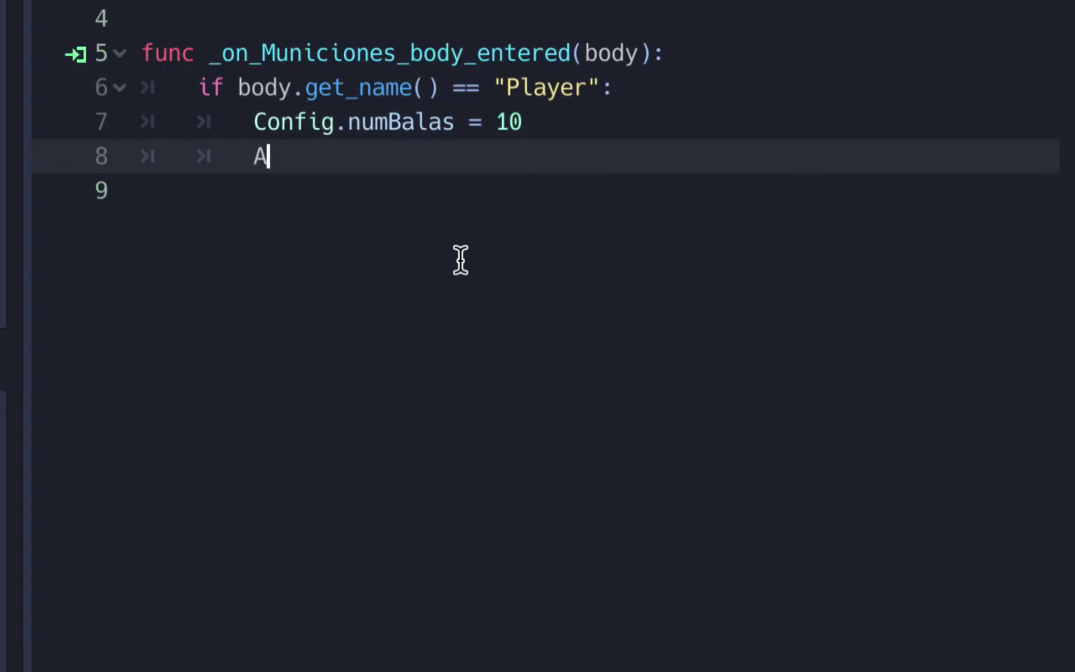
{"action": "type", "text": "udioe"}
{"action": "key", "text": "Return"}
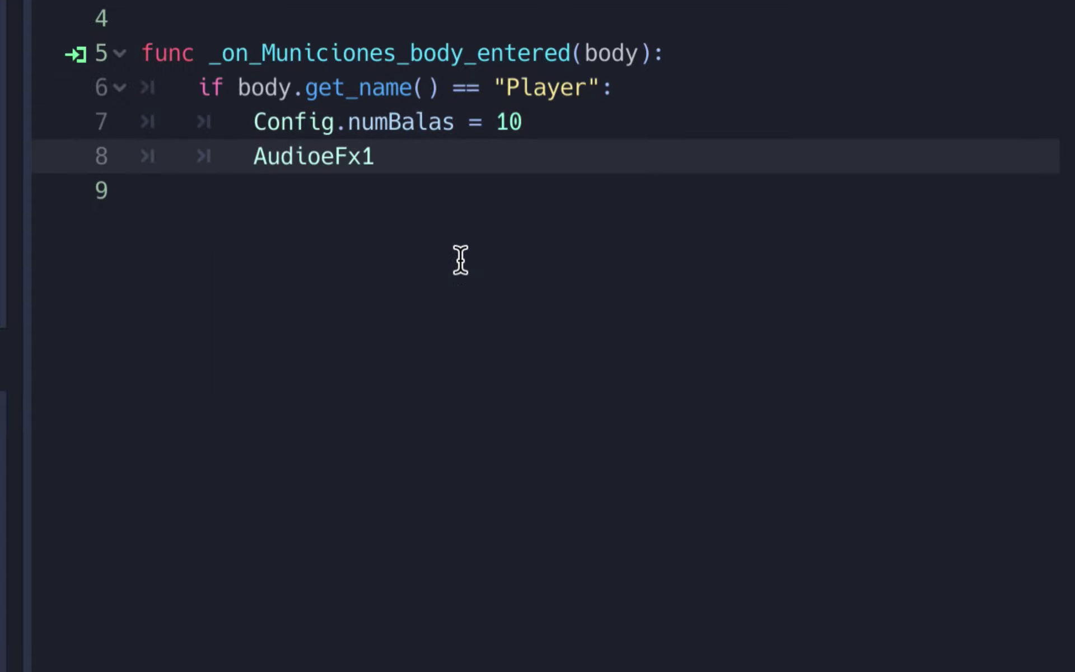
{"action": "type", "text": ".str"}
{"action": "key", "text": "Return"}
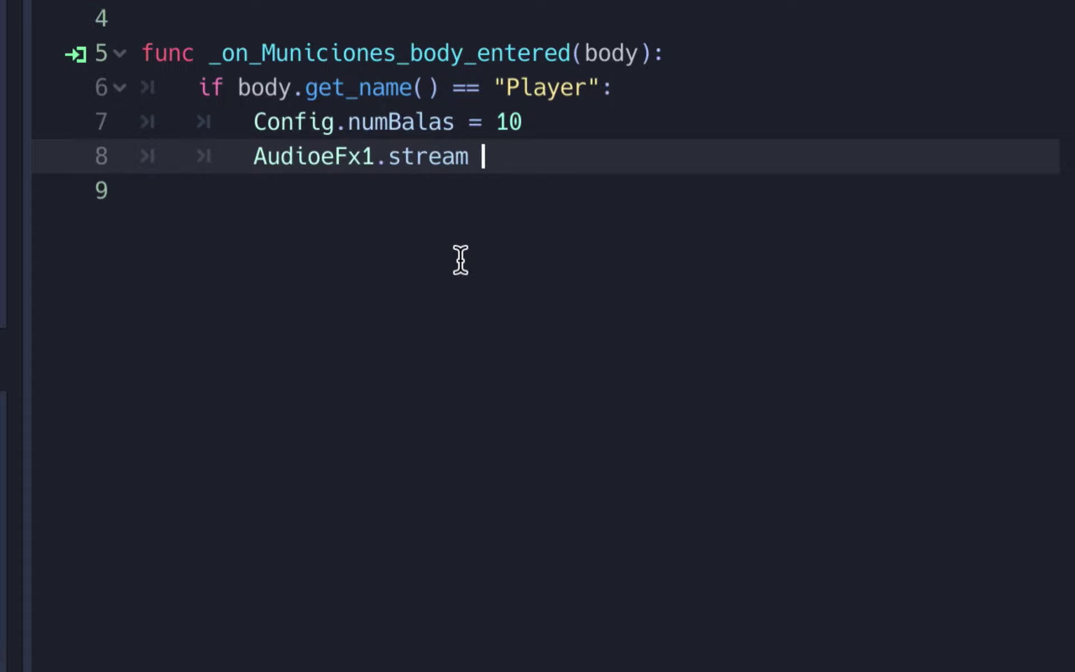
{"action": "type", "text": "="}
Rename the preload variable udioRisa to audioRisa on line 3.
{"action": "scroll", "coordinate": [465, 23], "scroll_direction": "up", "scroll_amount": 2}
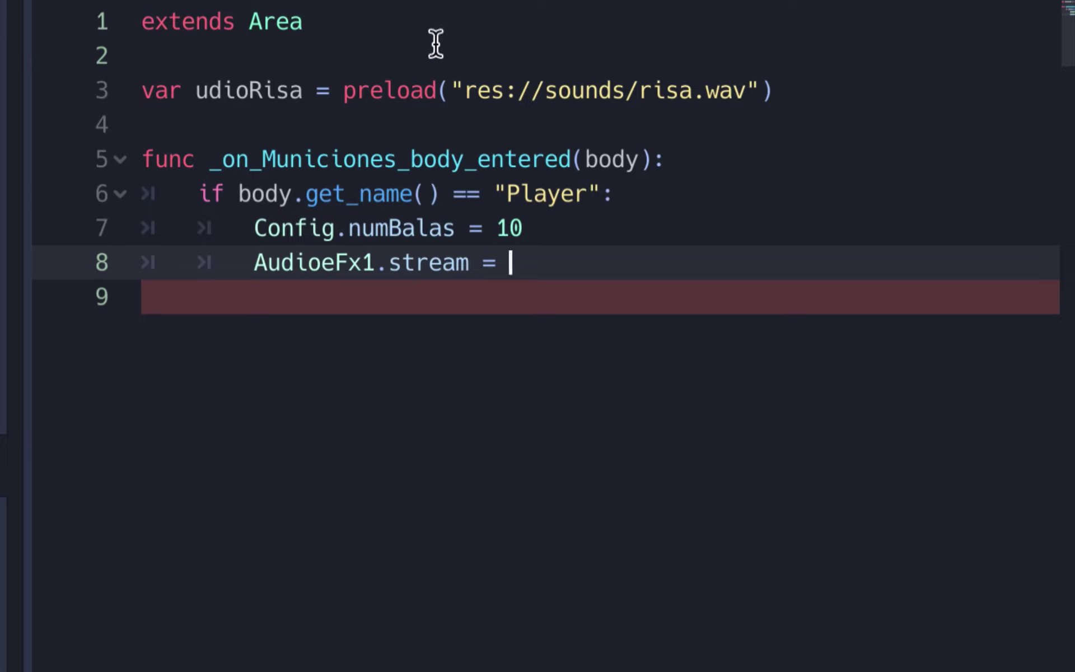
{"action": "left_click", "coordinate": [204, 91]}
{"action": "type", "text": "a"}
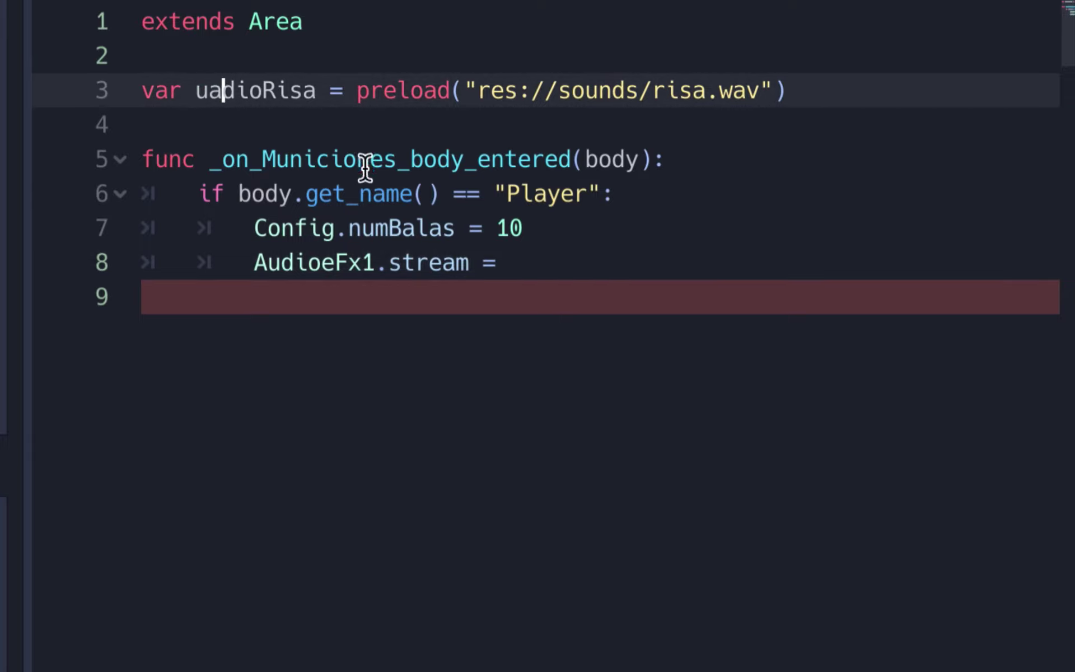
{"action": "key", "text": "BackSpace"}
{"action": "key", "text": "Left"}
{"action": "type", "text": "a"}
Complete AudioeFx1.stream = audioRisa and add AudioeFx1.play() below it.
{"action": "left_click", "coordinate": [513, 280]}
{"action": "left_click", "coordinate": [517, 269]}
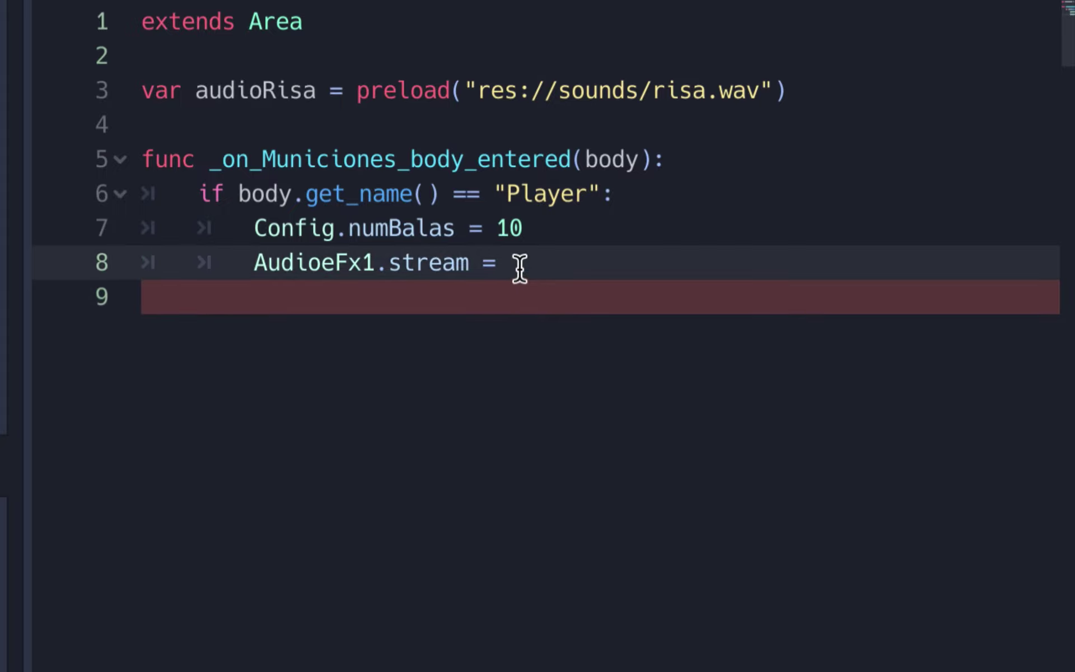
{"action": "type", "text": "au"}
{"action": "key", "text": "Return"}
{"action": "key", "text": "Return"}
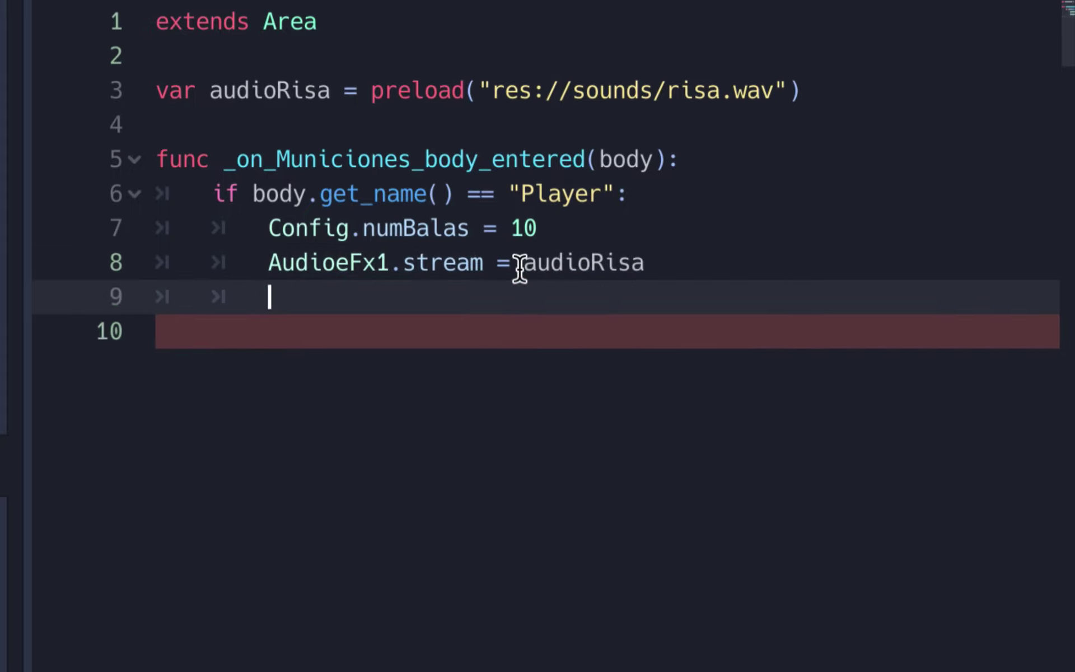
{"action": "type", "text": "AudioeFx1.play("}
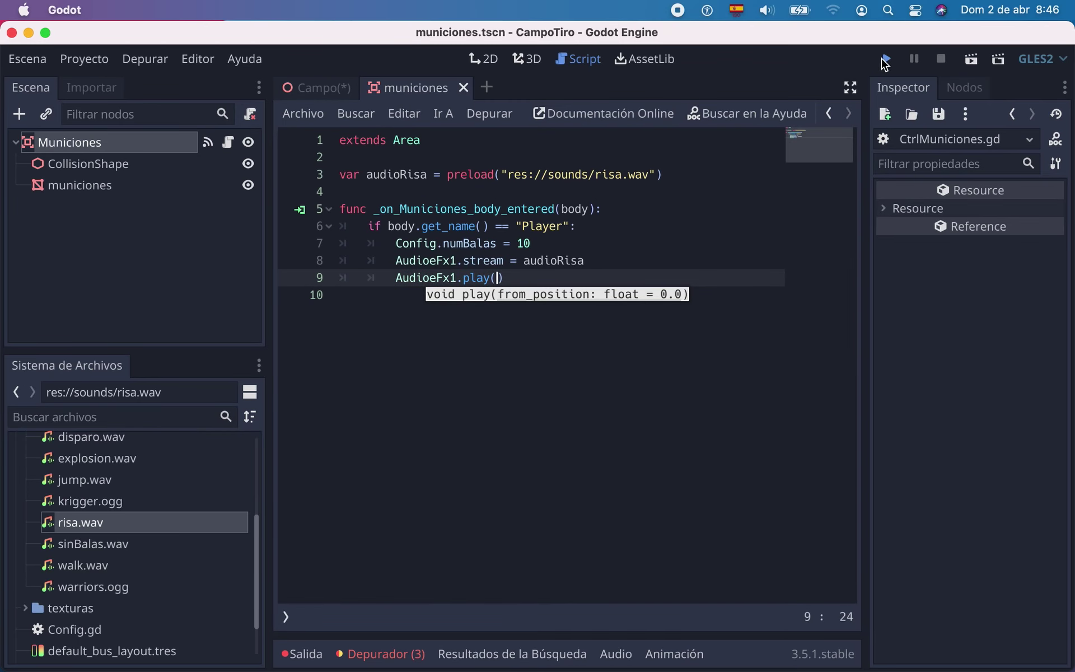
{"action": "left_click", "coordinate": [884, 58]}
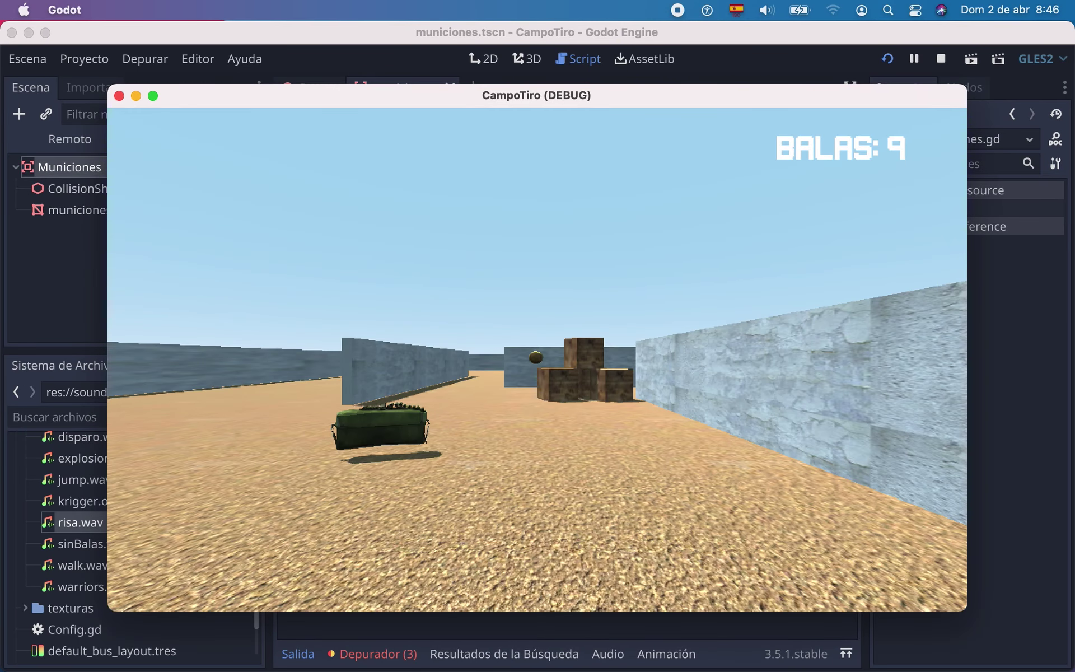
{"action": "left_click", "coordinate": [538, 359]}
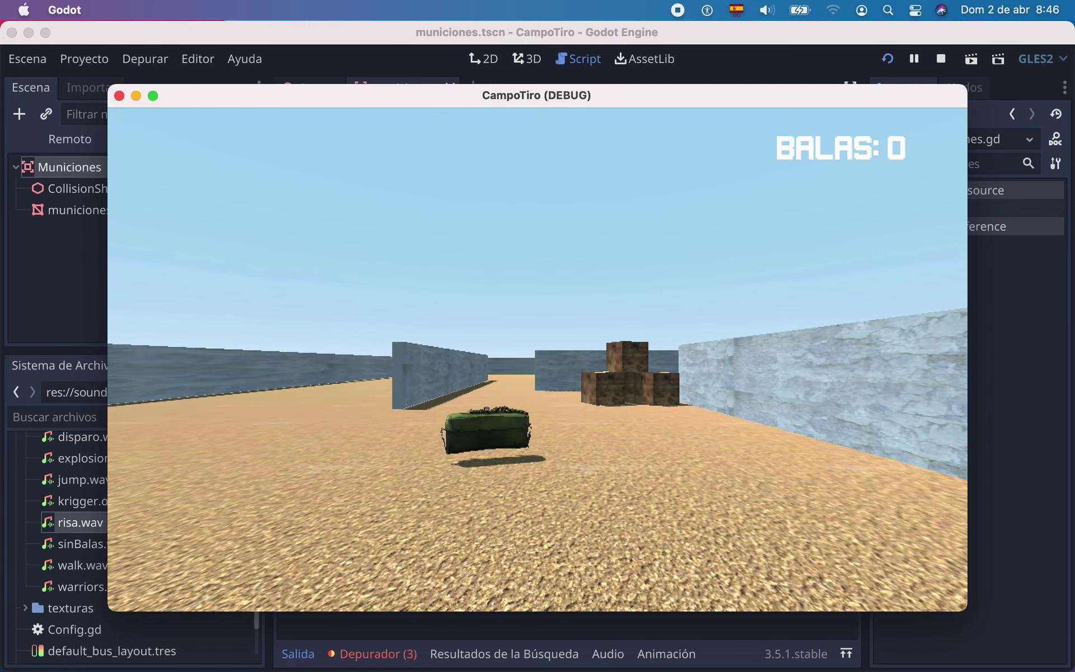
{"action": "key", "text": "w"}
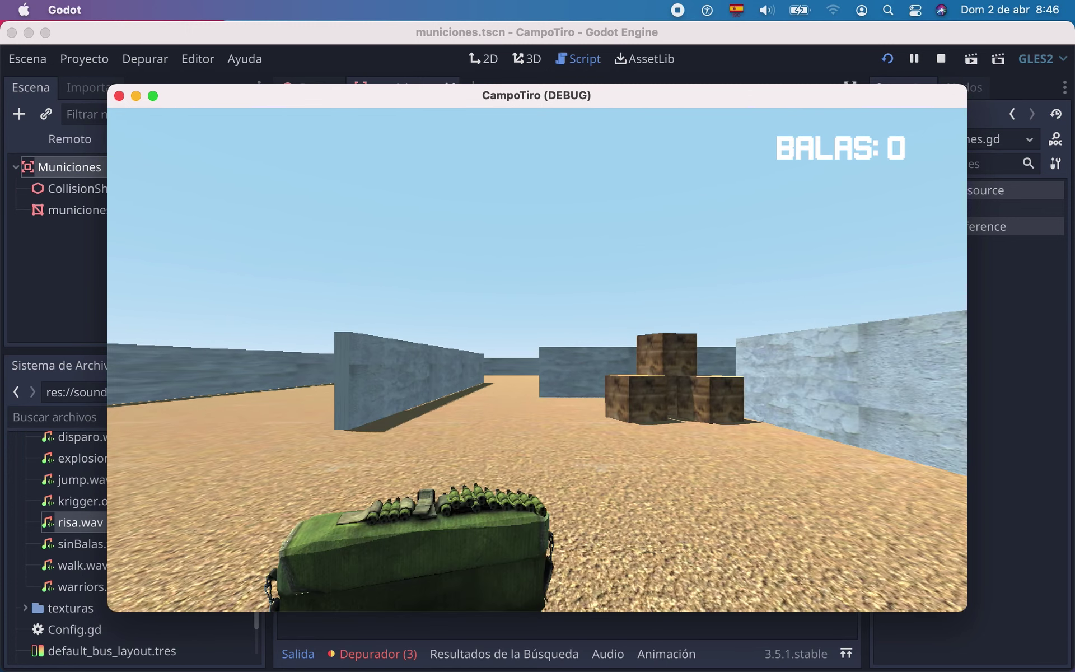
{"action": "key", "text": "w"}
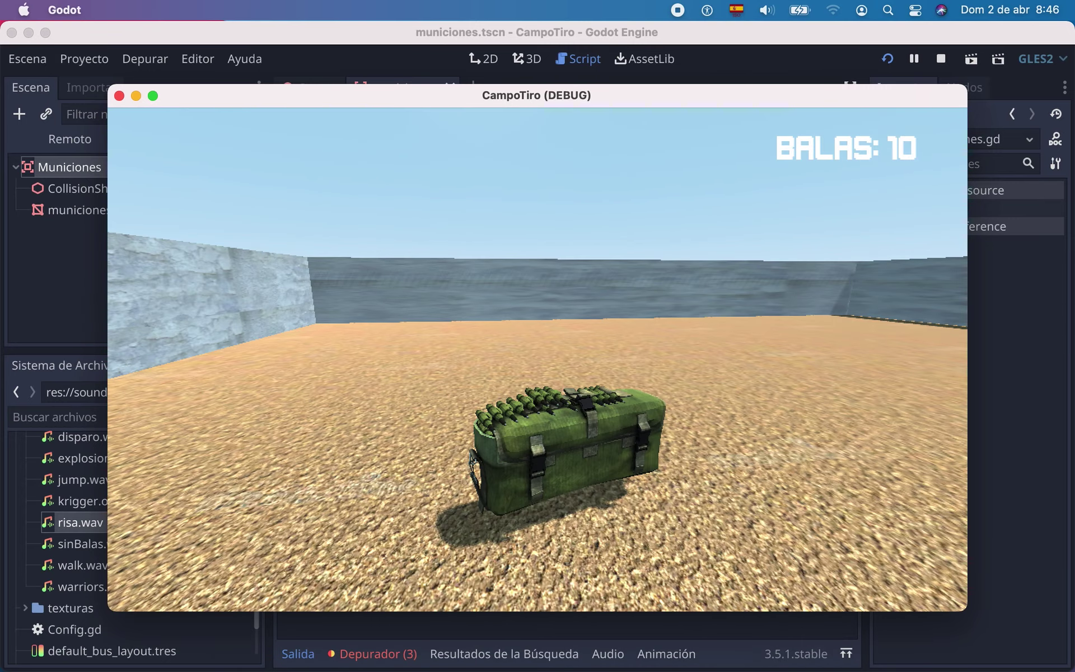
{"action": "key", "text": "w"}
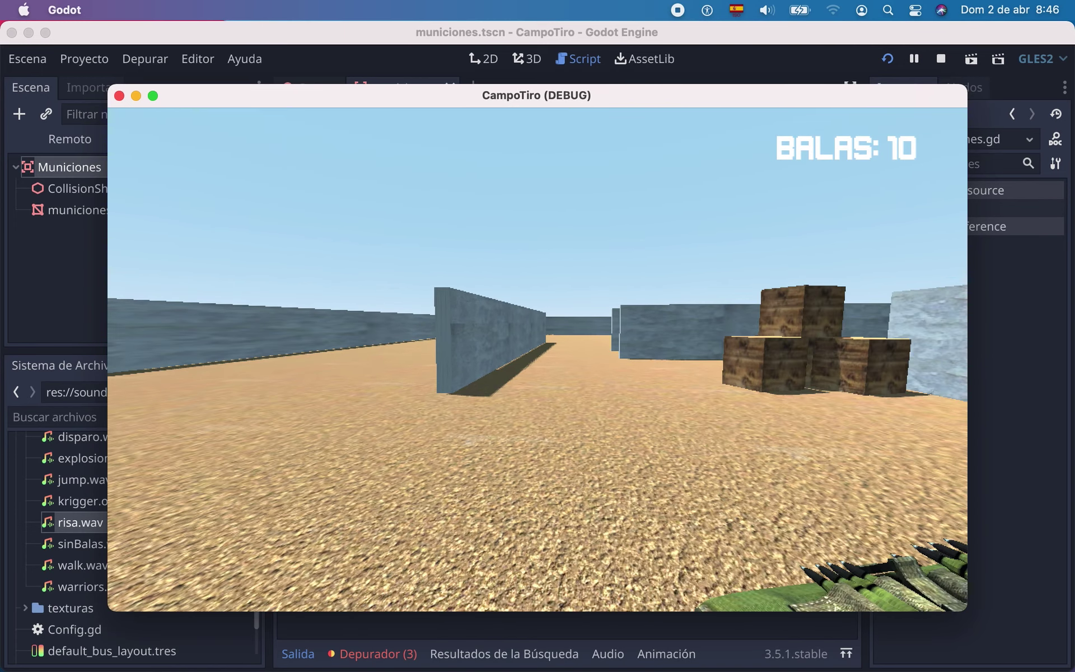
{"action": "key", "text": "1"}
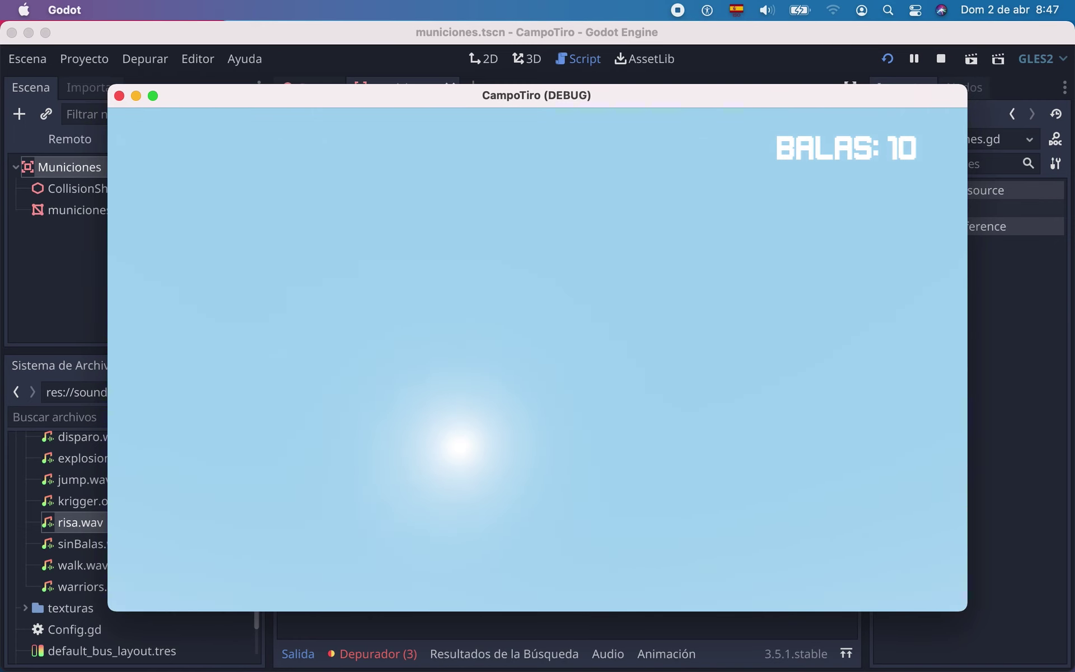
{"action": "key", "text": "Escape"}
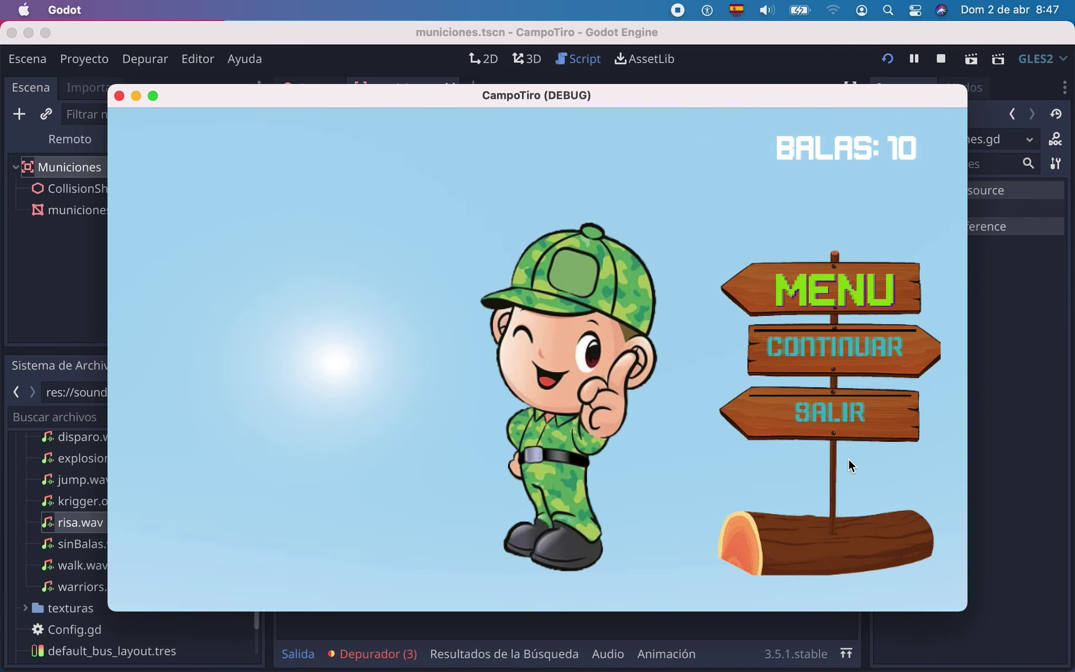
{"action": "left_click", "coordinate": [844, 409]}
{"action": "key", "text": "Down"}
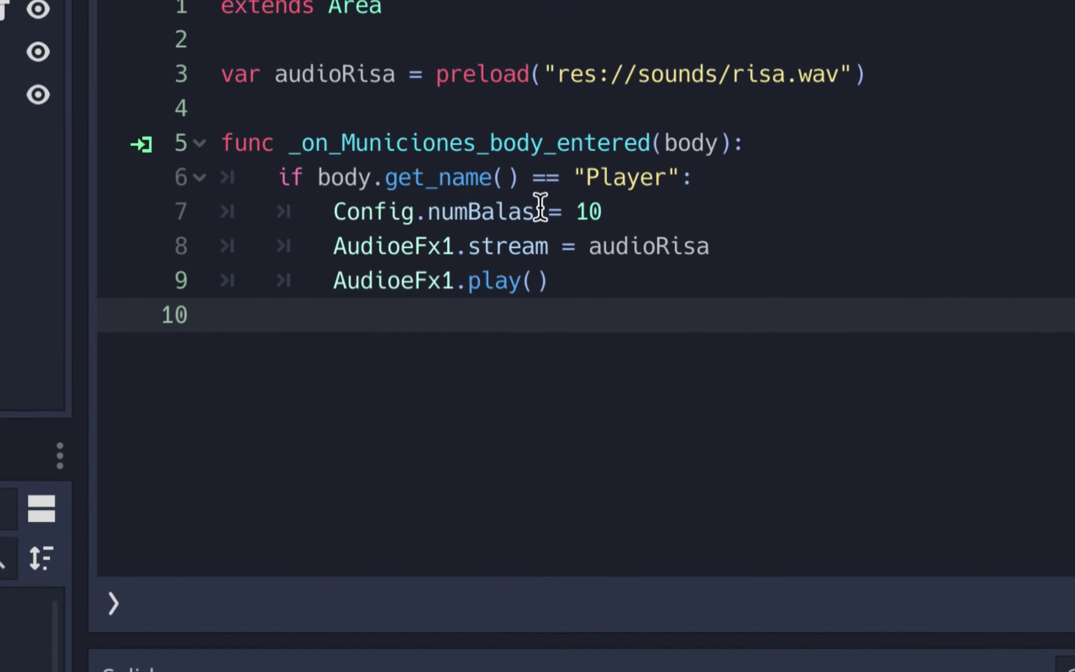
Change line 7 to Config.numBalas += 10 and test in game by collecting two ammo boxes.
{"action": "left_click", "coordinate": [501, 243]}
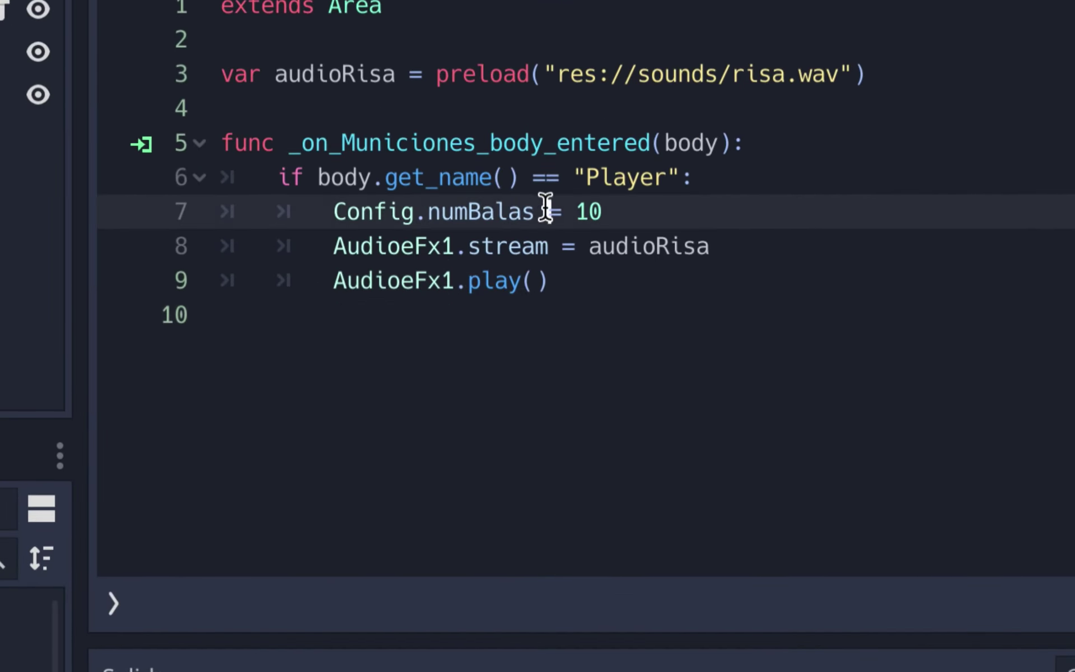
{"action": "type", "text": "+"}
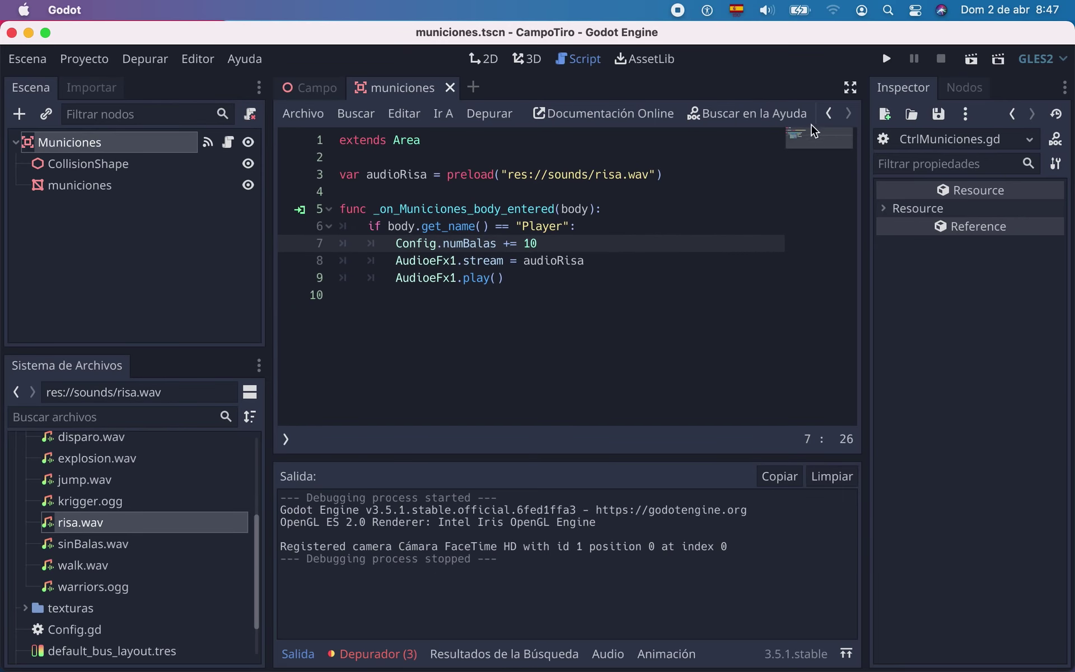
{"action": "left_click", "coordinate": [886, 60]}
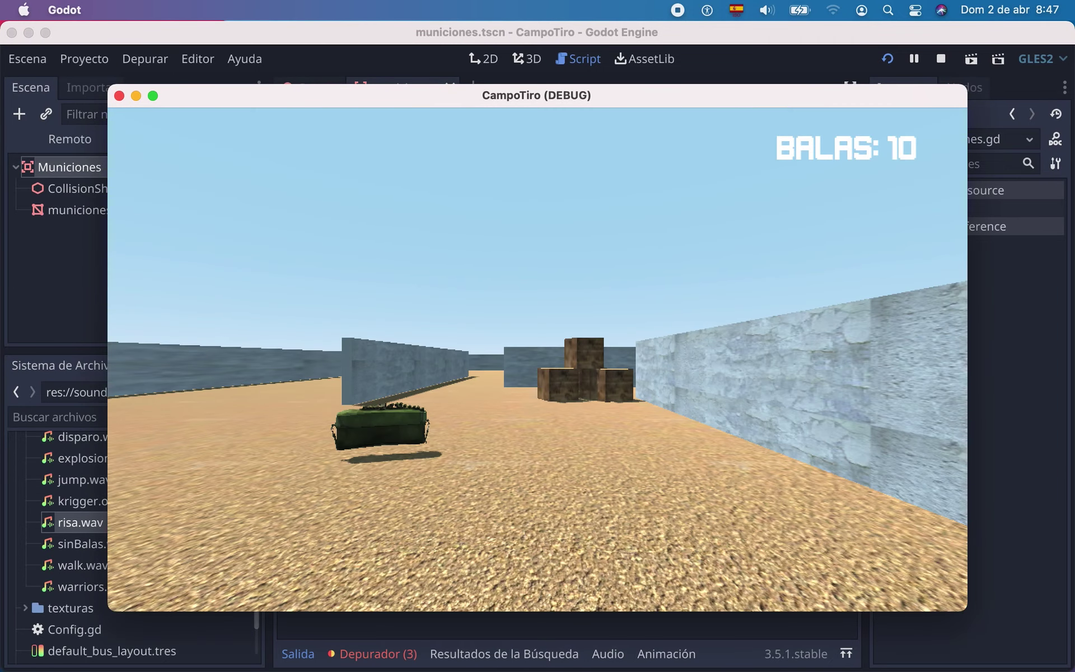
{"action": "key", "text": "w"}
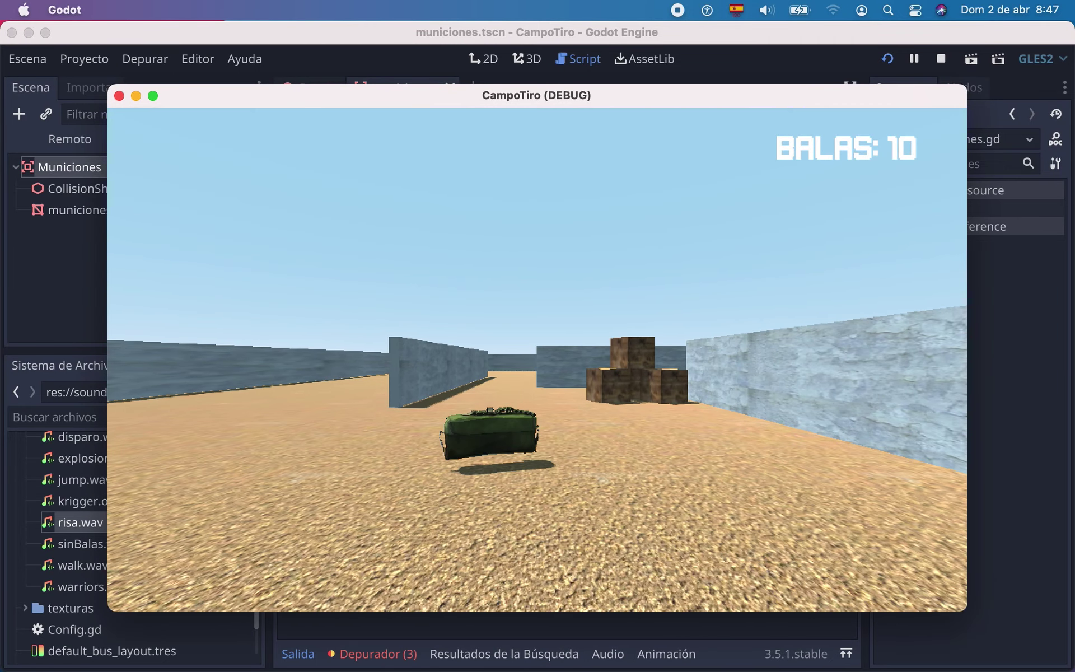
{"action": "key", "text": "w"}
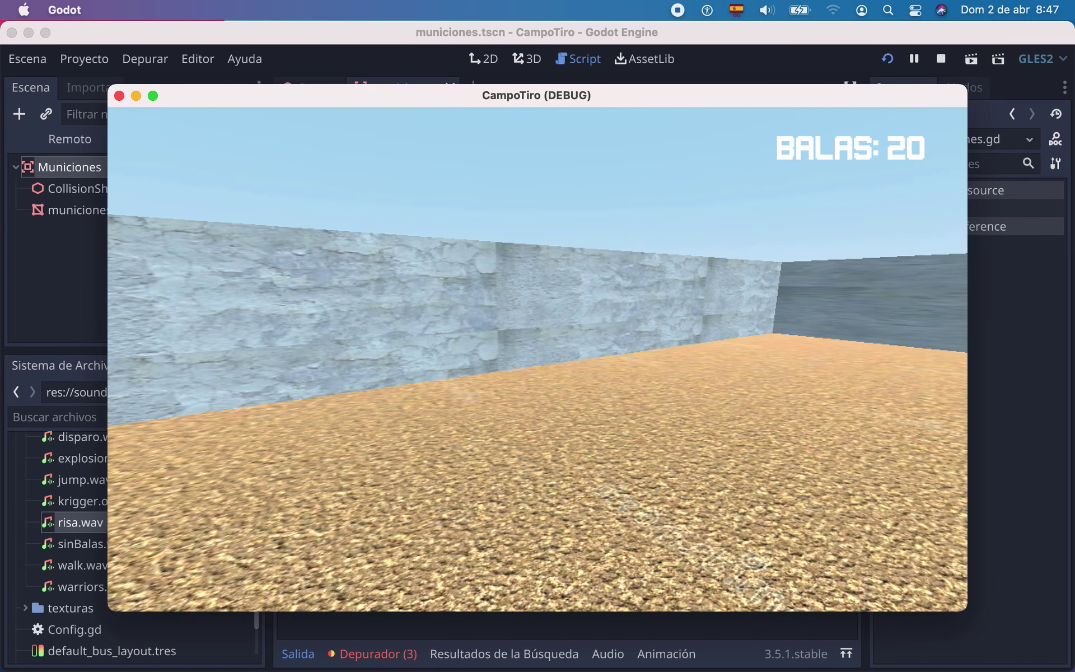
{"action": "mouse_move", "coordinate": [537, 359]}
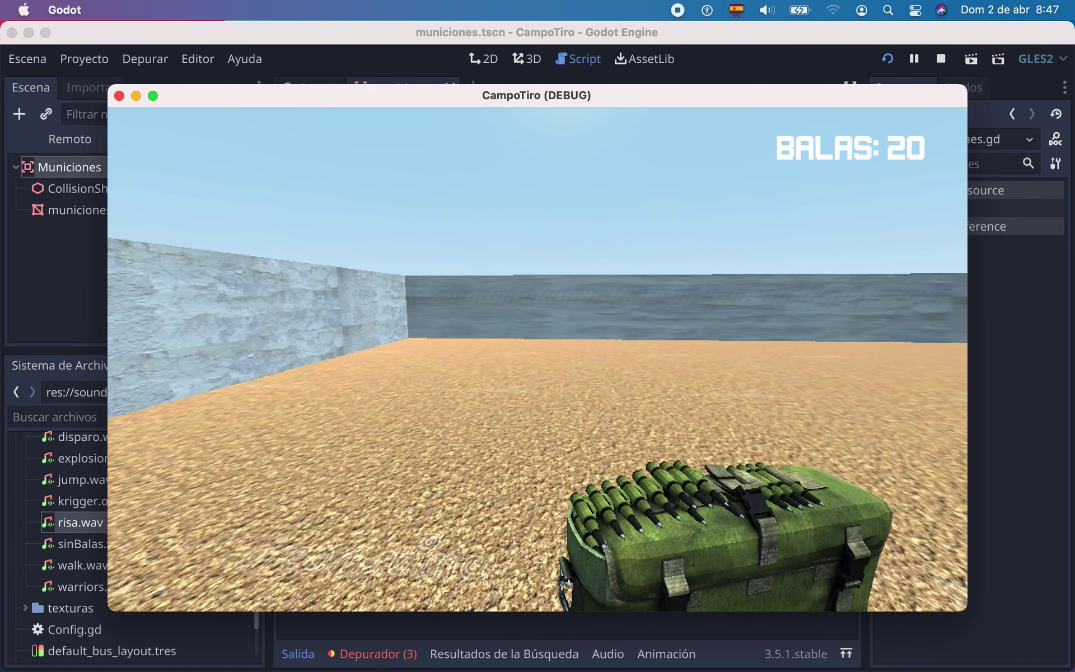
{"action": "key", "text": "w"}
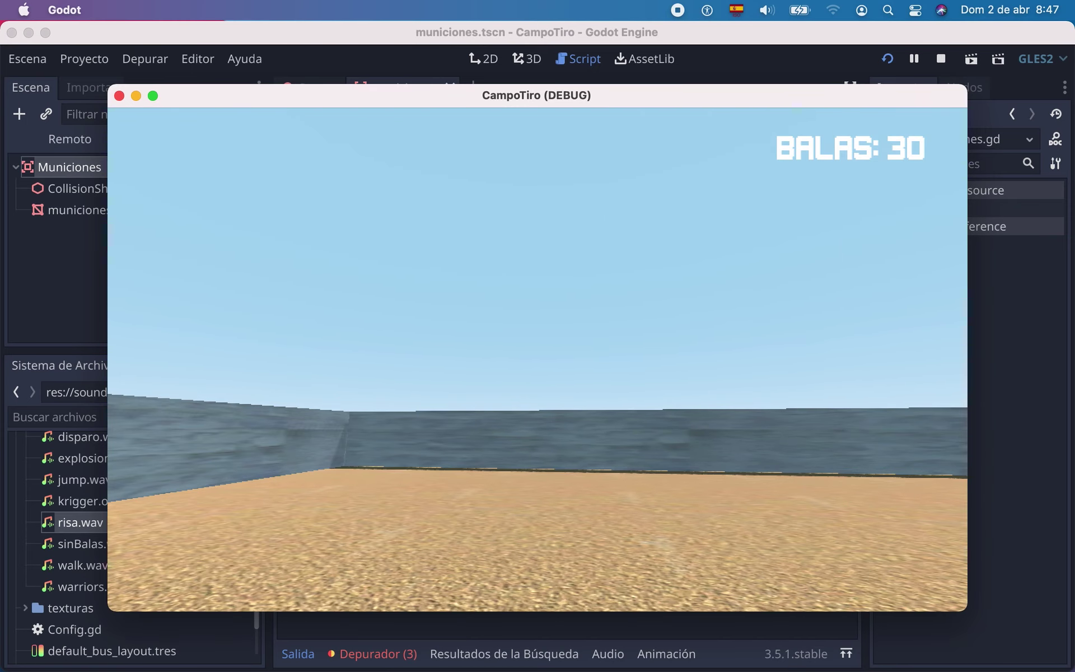
{"action": "key", "text": "Escape"}
Relaunch the game, walk onto the ammo box to check it disappears, then quit back to the script.
{"action": "left_click", "coordinate": [841, 411]}
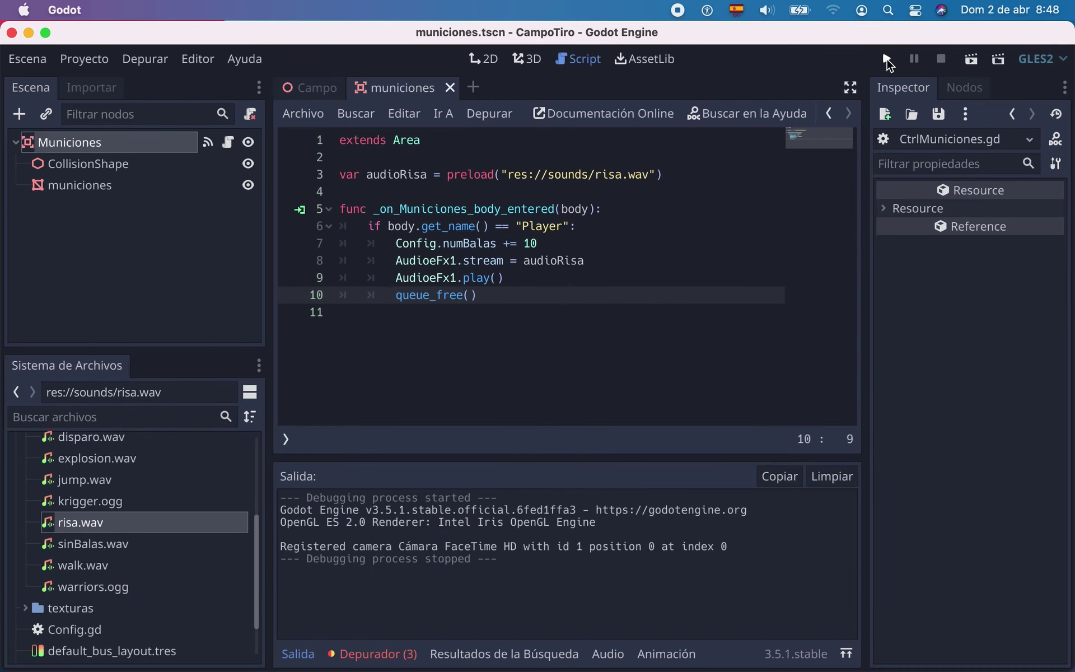
{"action": "left_click", "coordinate": [886, 59]}
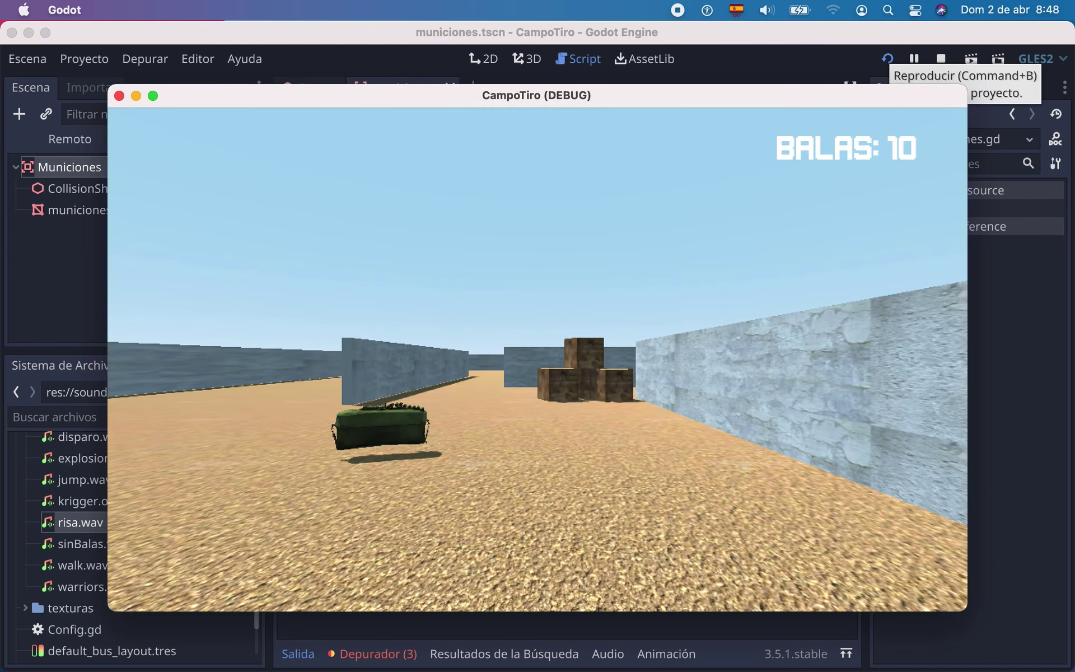
{"action": "key", "text": "w"}
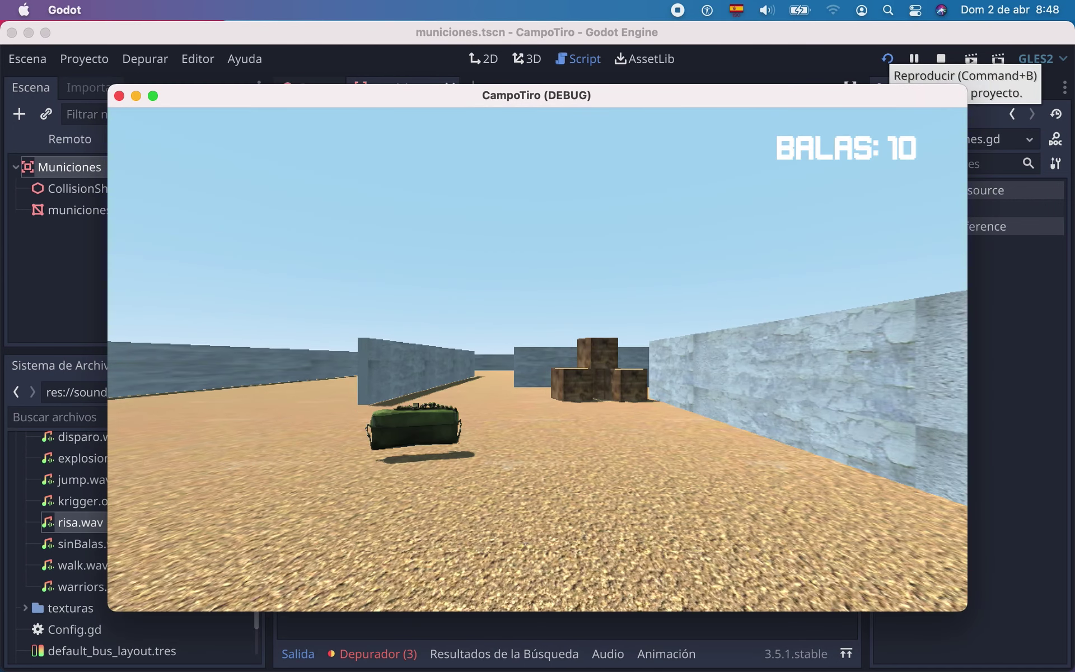
{"action": "key", "text": "w"}
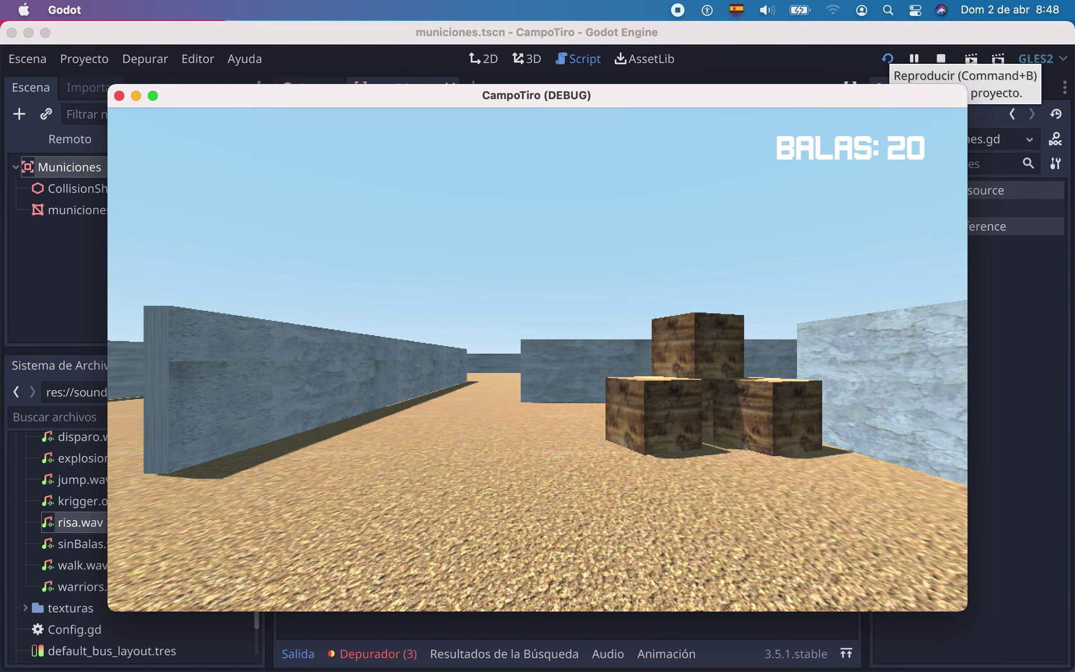
{"action": "mouse_move", "coordinate": [538, 359]}
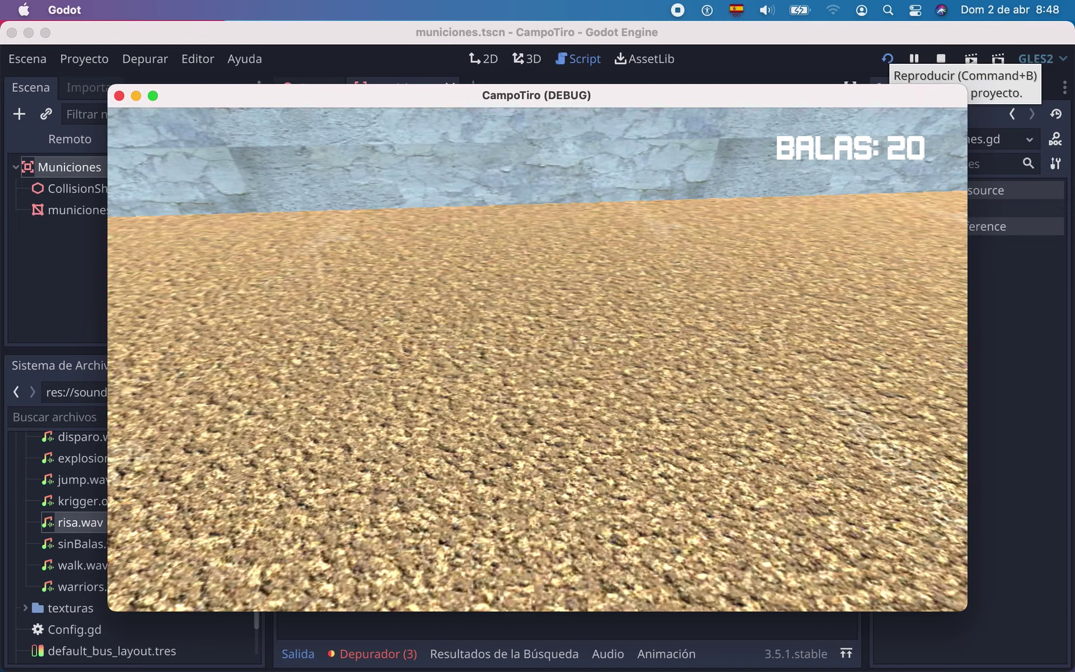
{"action": "key", "text": "Escape"}
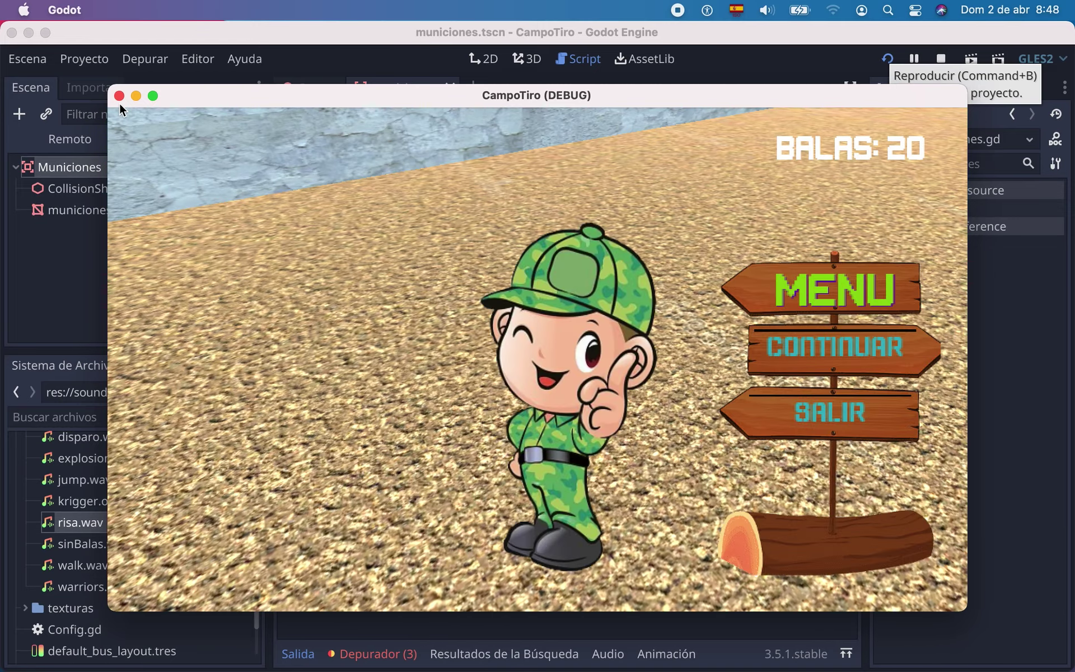
{"action": "left_click", "coordinate": [119, 96]}
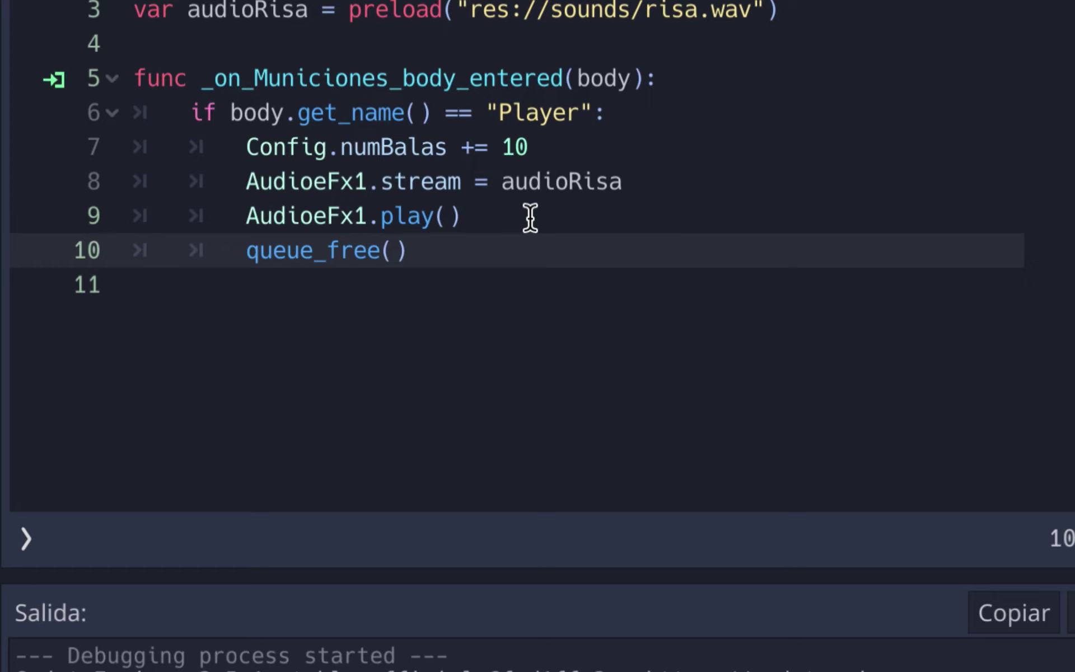
Add the condition 'if Config.numBalas <= 5:' on a new line inside the Player check.
{"action": "left_click", "coordinate": [703, 126]}
{"action": "key", "text": "Return"}
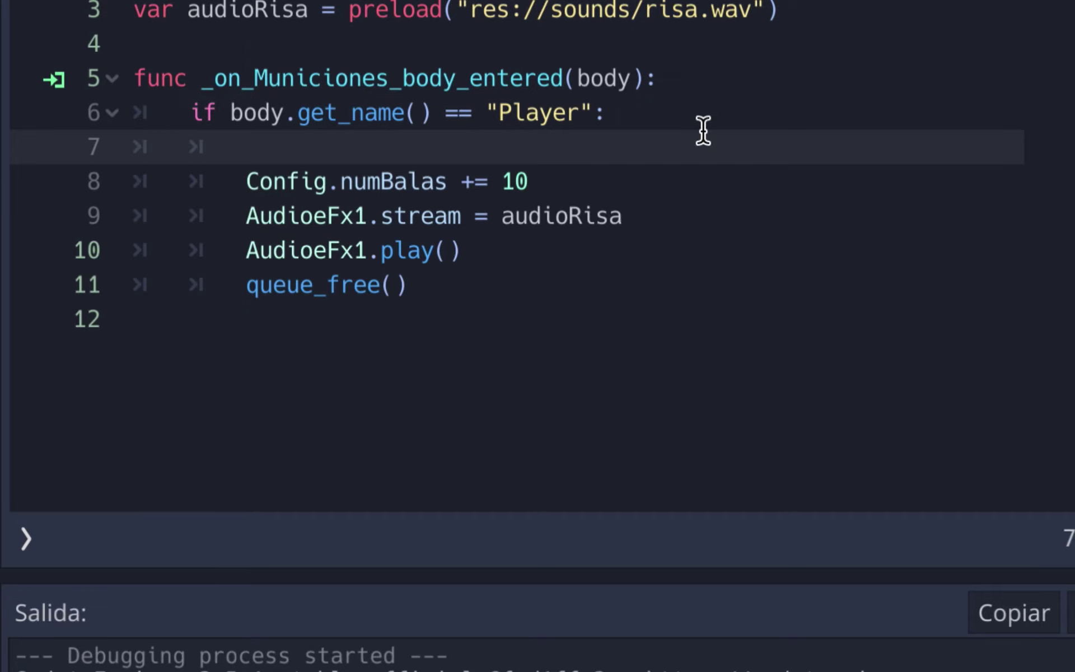
{"action": "type", "text": "if "}
{"action": "type", "text": "Confi"}
{"action": "key", "text": "Return"}
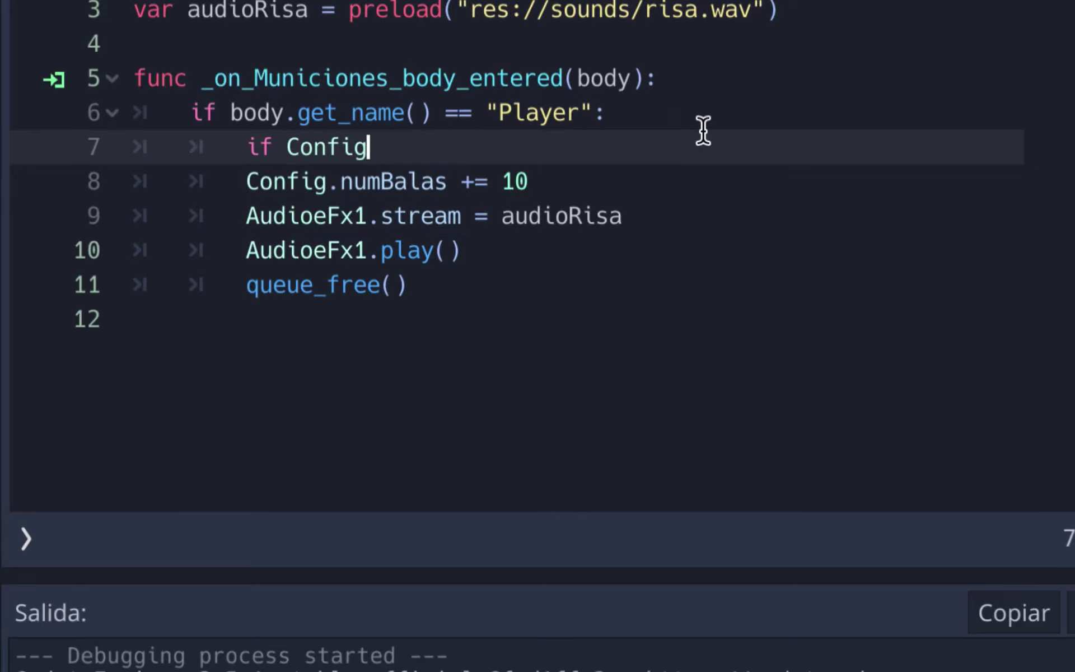
{"action": "type", "text": ".num"}
{"action": "key", "text": "Return"}
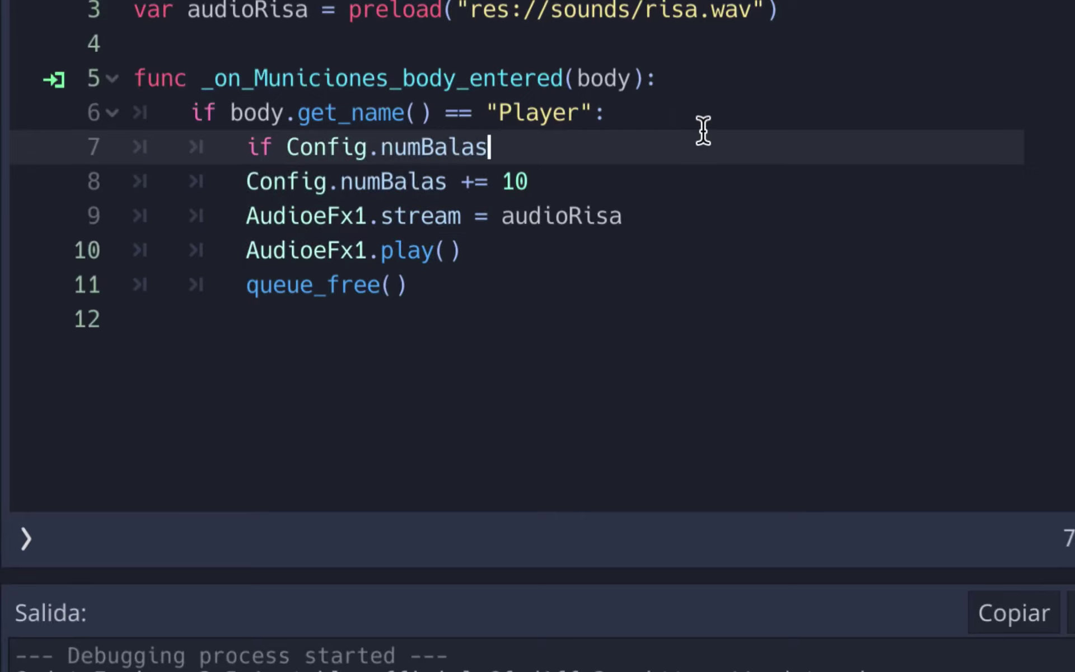
{"action": "type", "text": ">"}
{"action": "key", "text": "BackSpace"}
{"action": "type", "text": "<"}
{"action": "type", "text": "= 5:"}
Indent the bullet, sound, play and queue_free() lines under the new condition.
{"action": "left_click", "coordinate": [248, 182]}
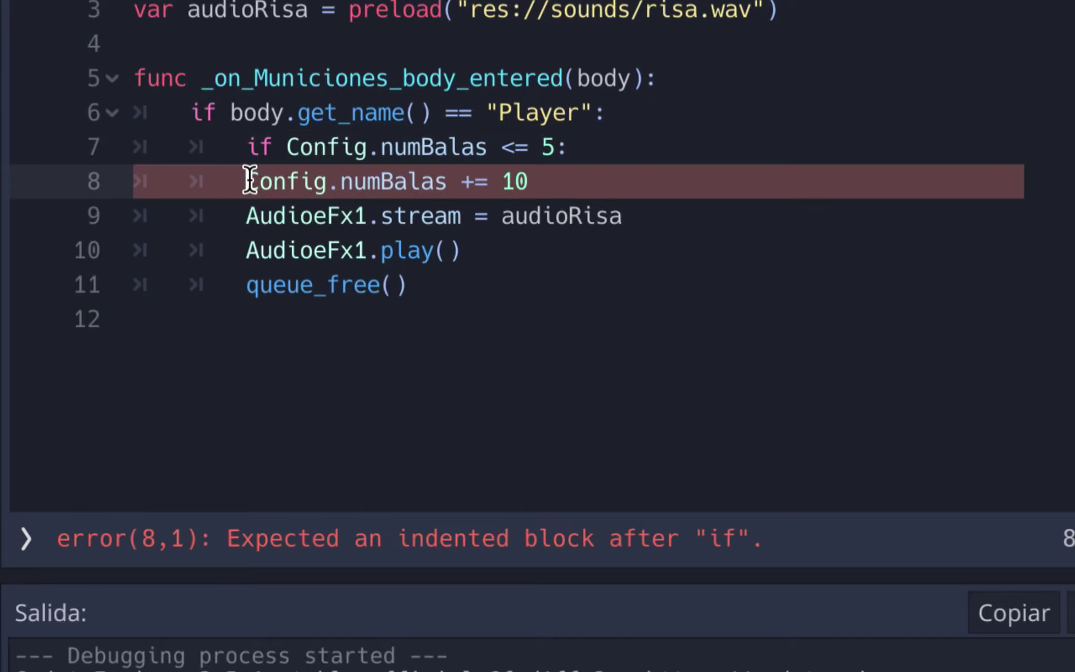
{"action": "key", "text": "Tab"}
{"action": "left_click", "coordinate": [247, 213]}
{"action": "key", "text": "Tab"}
{"action": "left_click", "coordinate": [241, 250]}
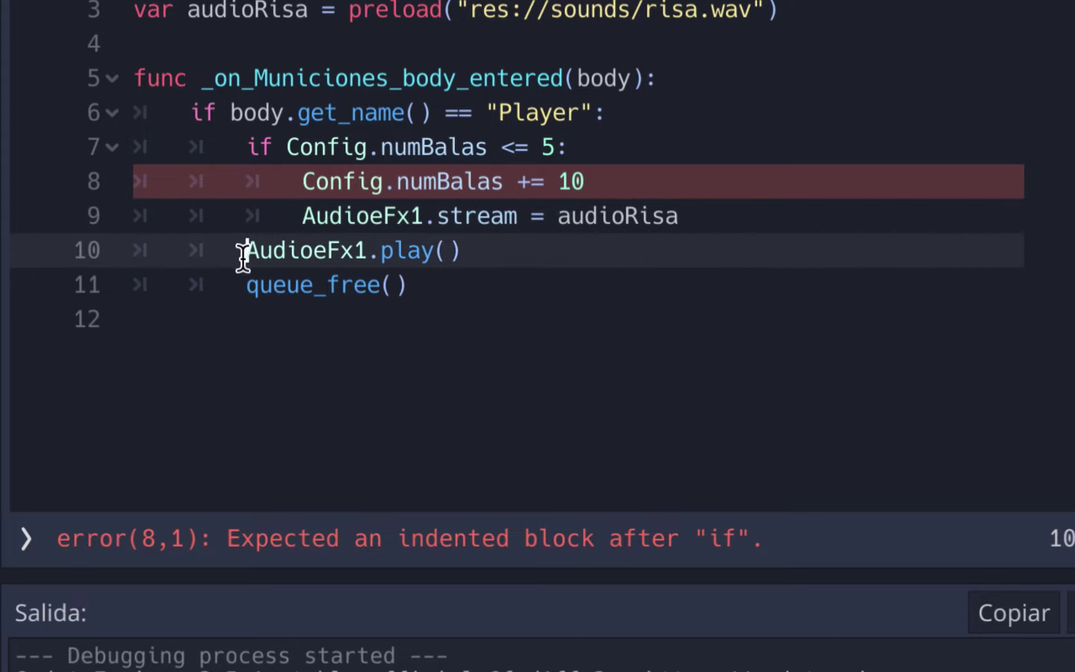
{"action": "key", "text": "Tab"}
{"action": "left_click", "coordinate": [241, 293]}
{"action": "key", "text": "Tab"}
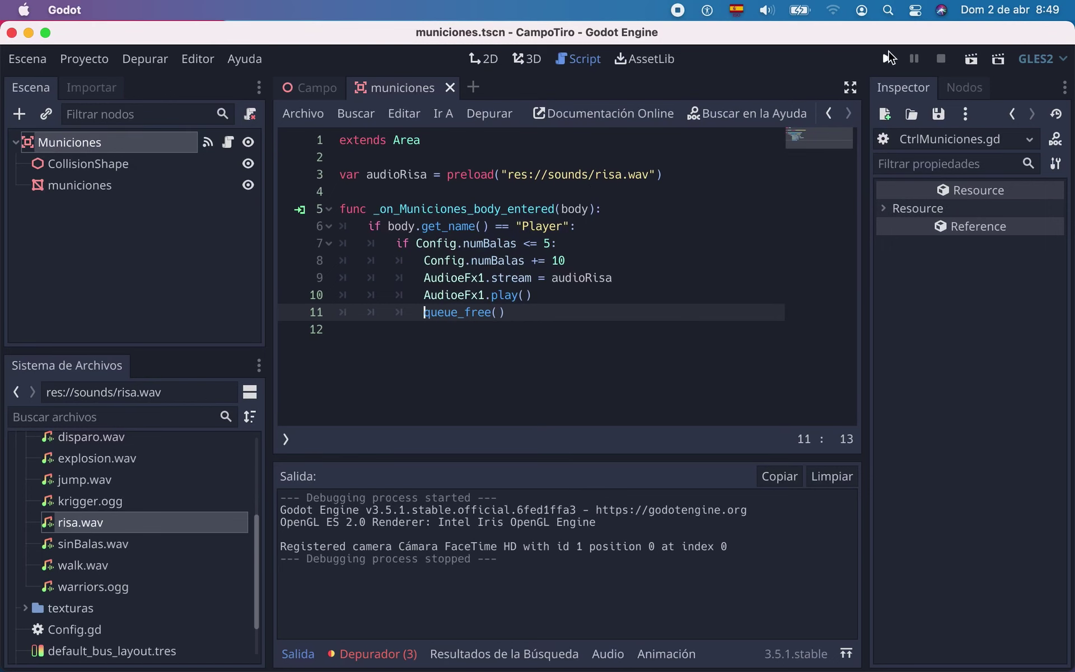
{"action": "left_click", "coordinate": [887, 57]}
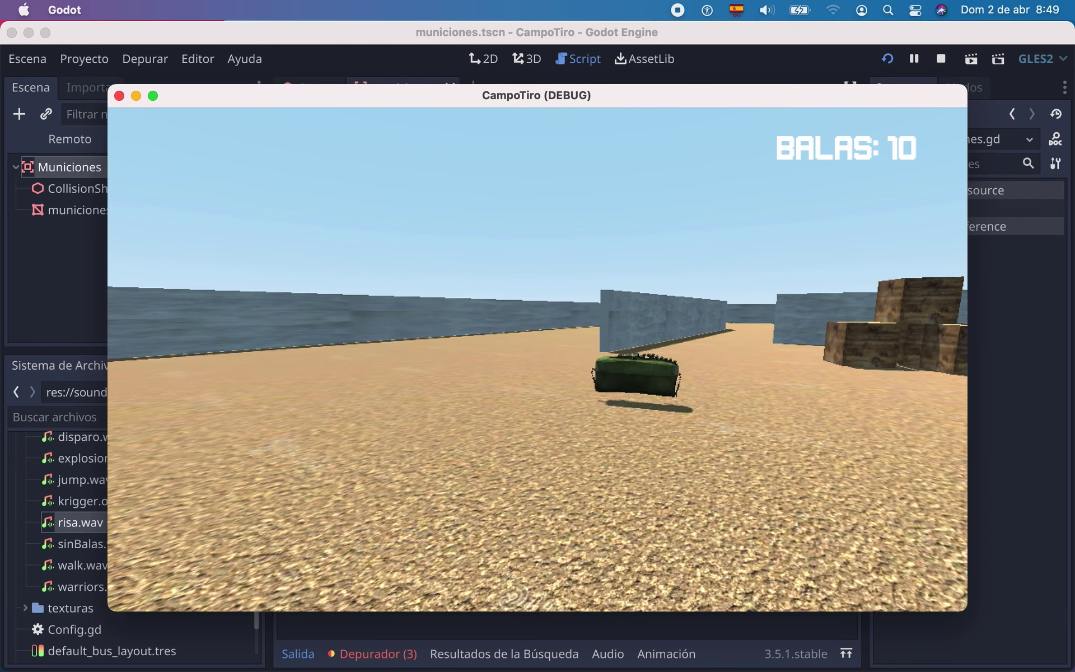
{"action": "key", "text": "w"}
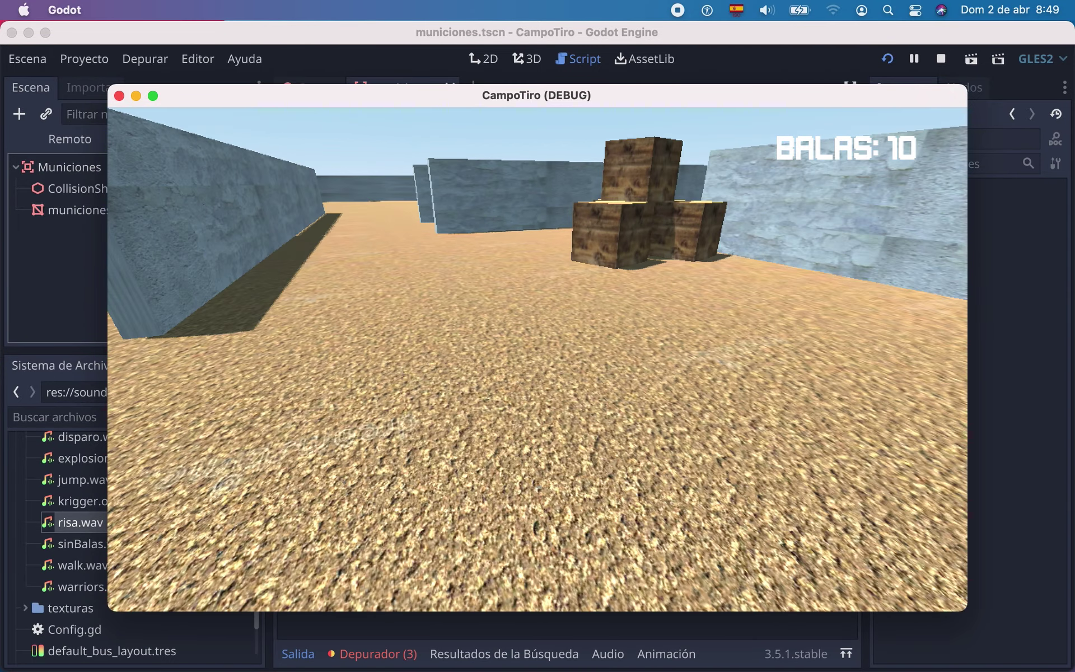
{"action": "left_click", "coordinate": [537, 360]}
{"action": "left_click", "coordinate": [538, 360]}
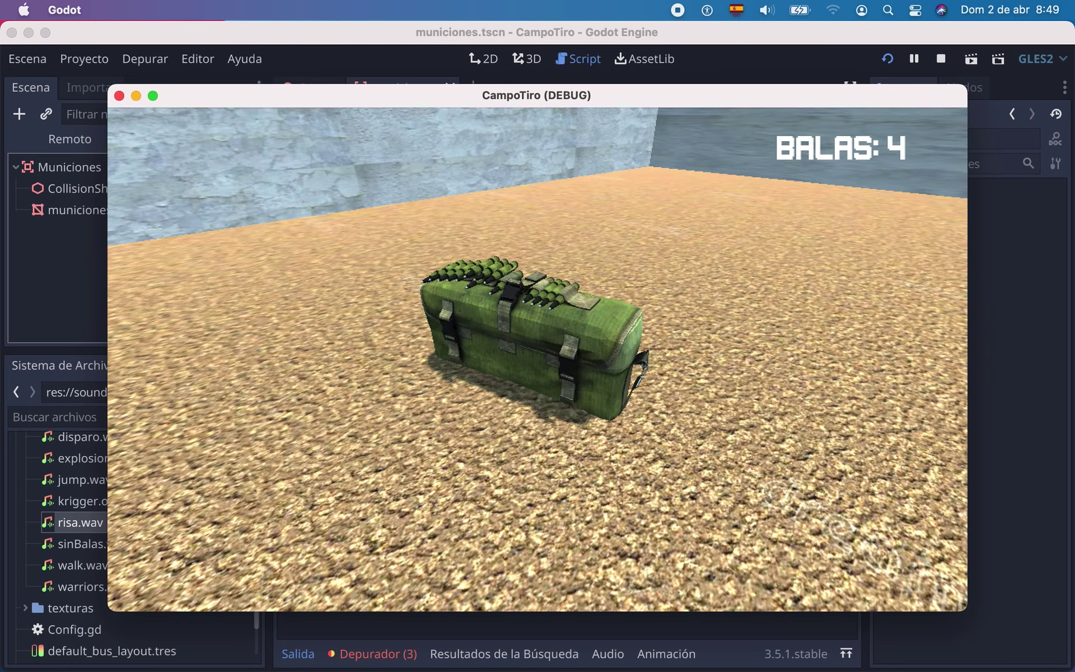
{"action": "key", "text": "w"}
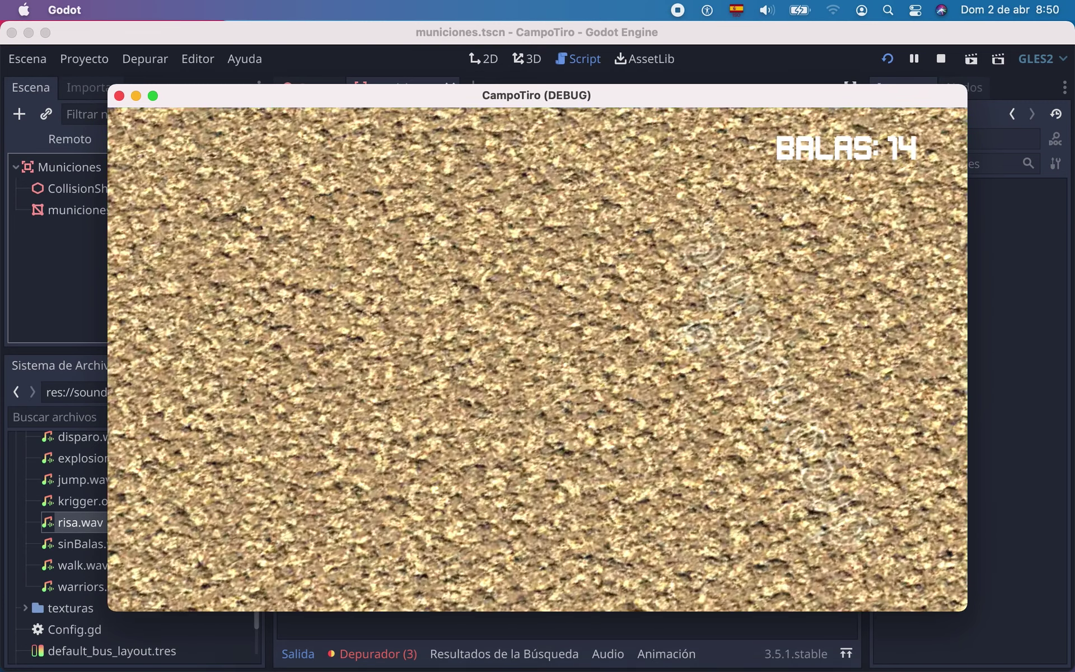
{"action": "key", "text": "Escape"}
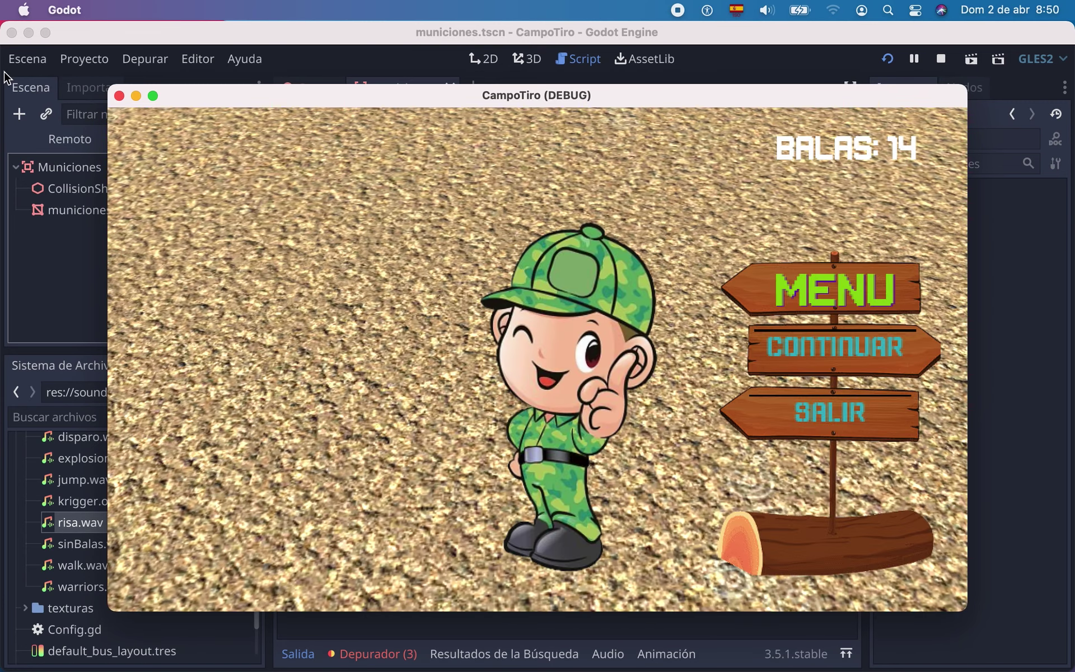
{"action": "left_click", "coordinate": [848, 416]}
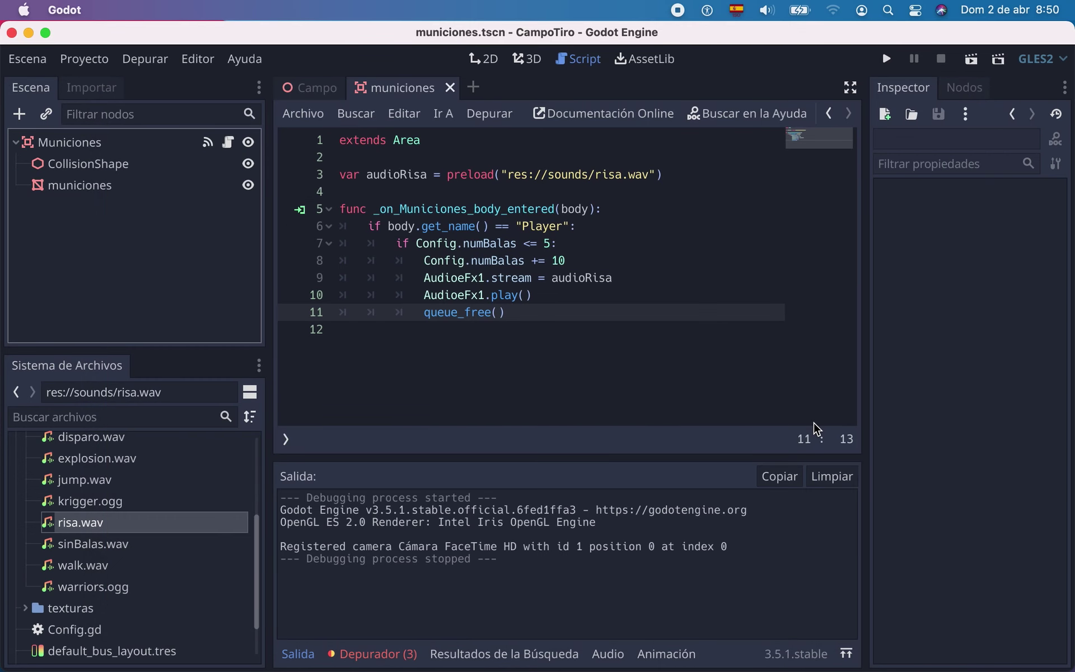